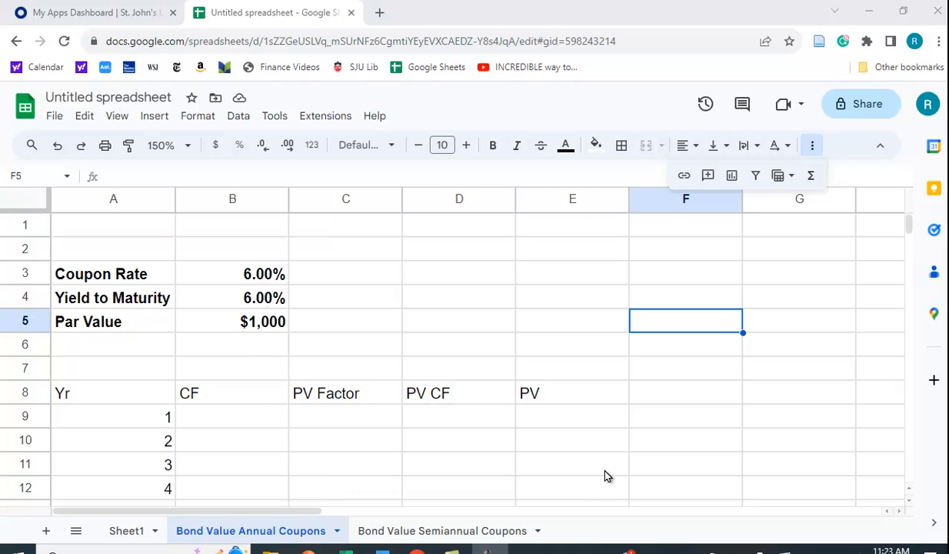
# Step: Enter the year 1 coupon cash flow in B9 as =$B$3*$B$5, using absolute references to the coupon rate and par value
pyautogui.scroll(-1, 605, 476)
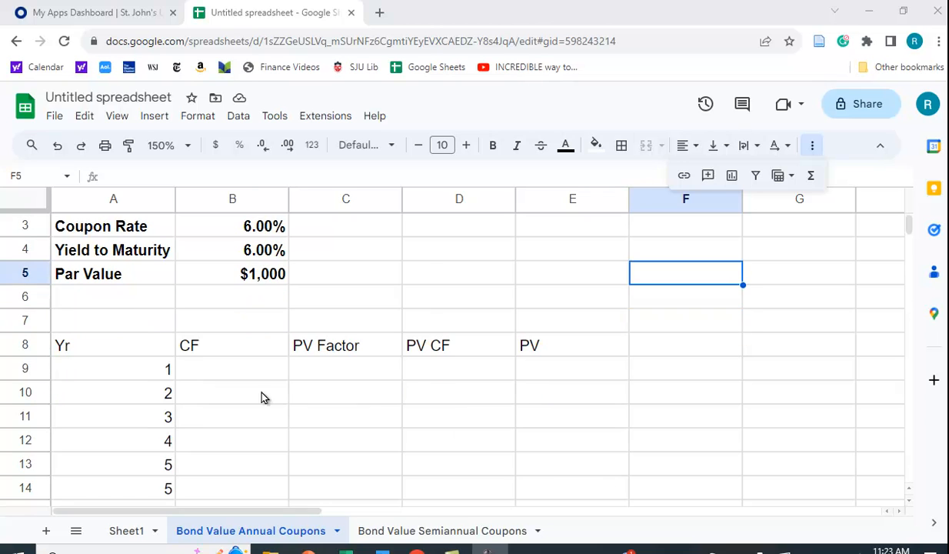
pyautogui.click(213, 372)
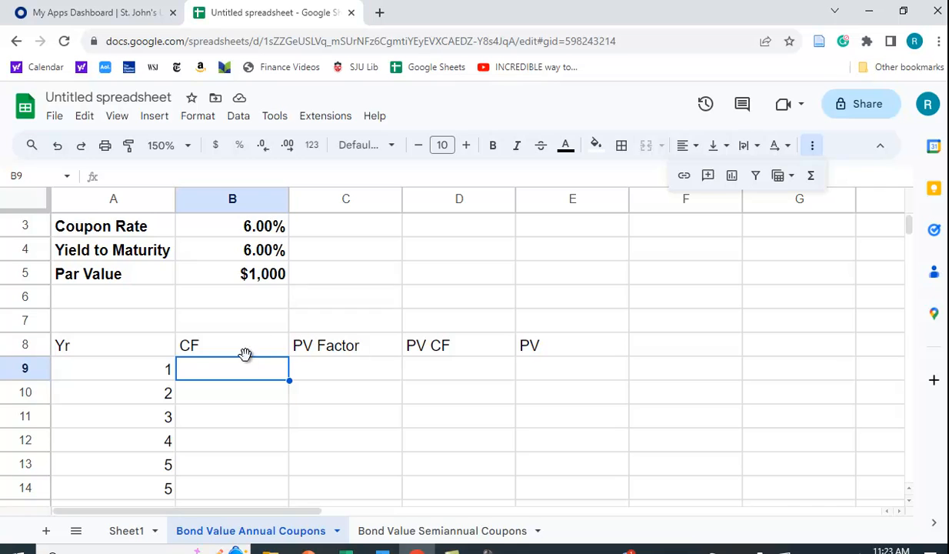
pyautogui.write('=')
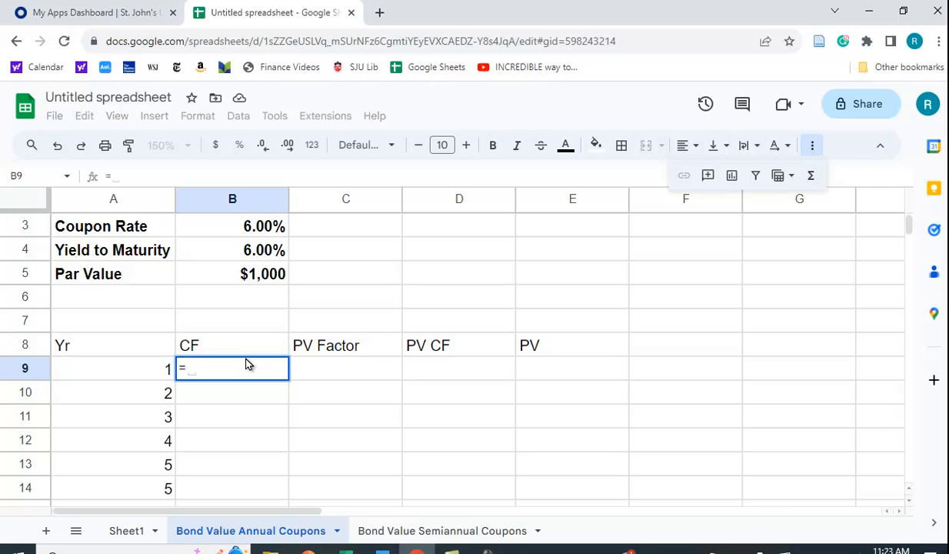
pyautogui.click(240, 233)
pyautogui.press('F4')
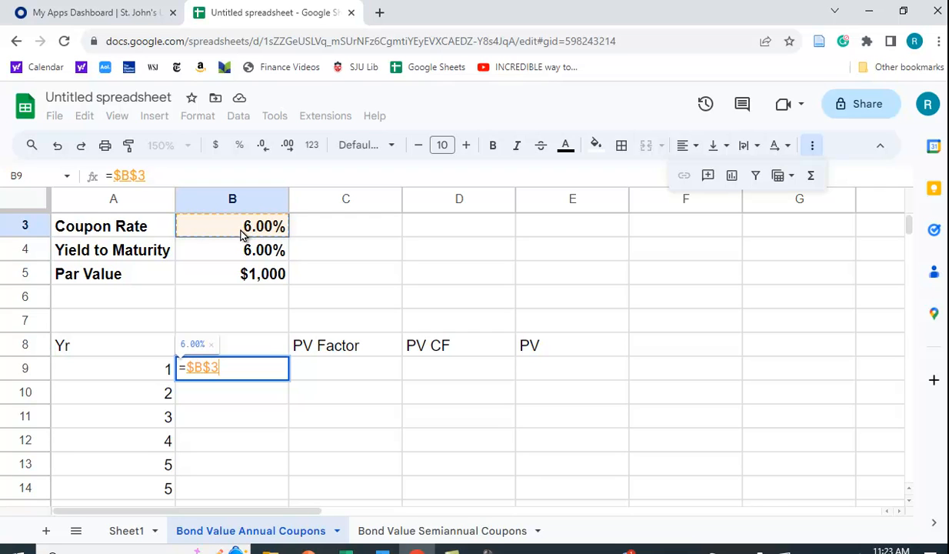
pyautogui.write('*')
pyautogui.scroll(1, 243, 235)
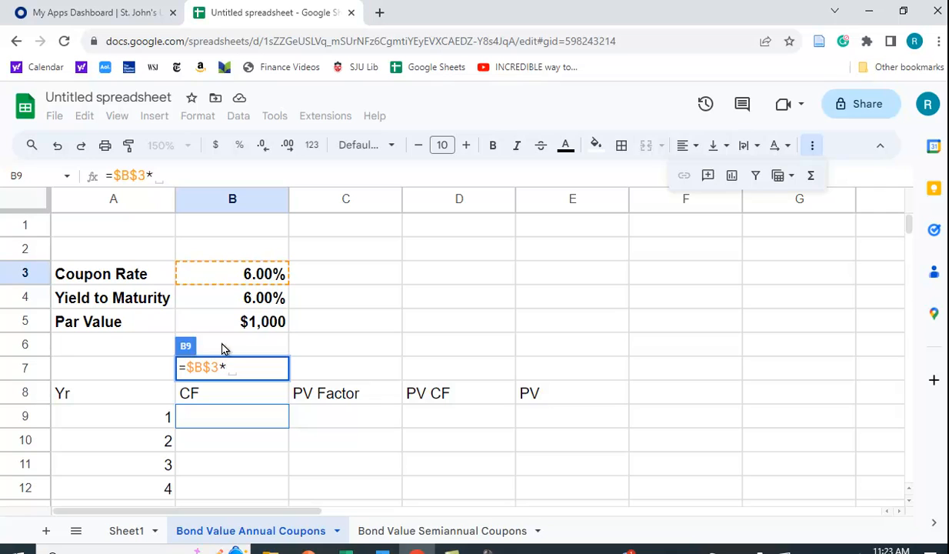
pyautogui.click(259, 323)
pyautogui.press('F4')
pyautogui.press('Return')
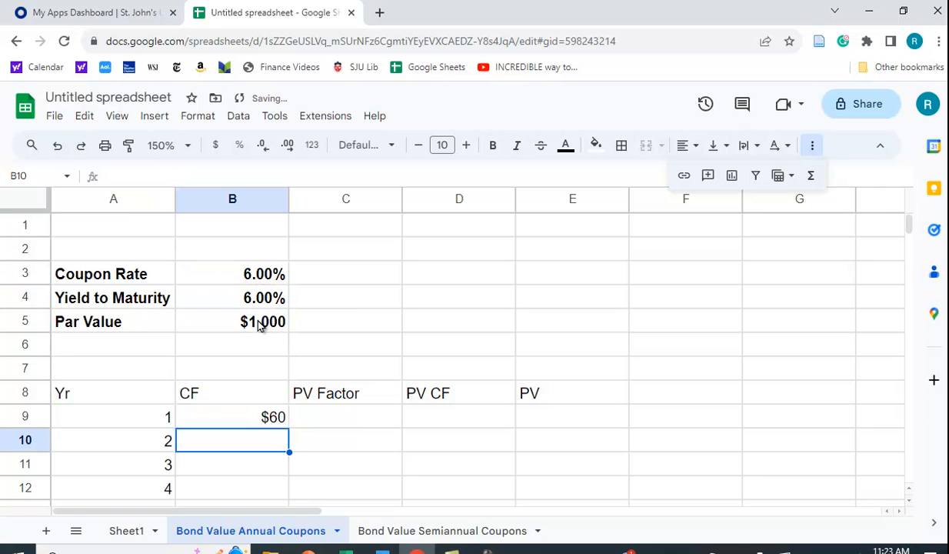
# Step: Format the year 1 cash flow in B9 with two decimal places and fill it down through B13
pyautogui.click(246, 415)
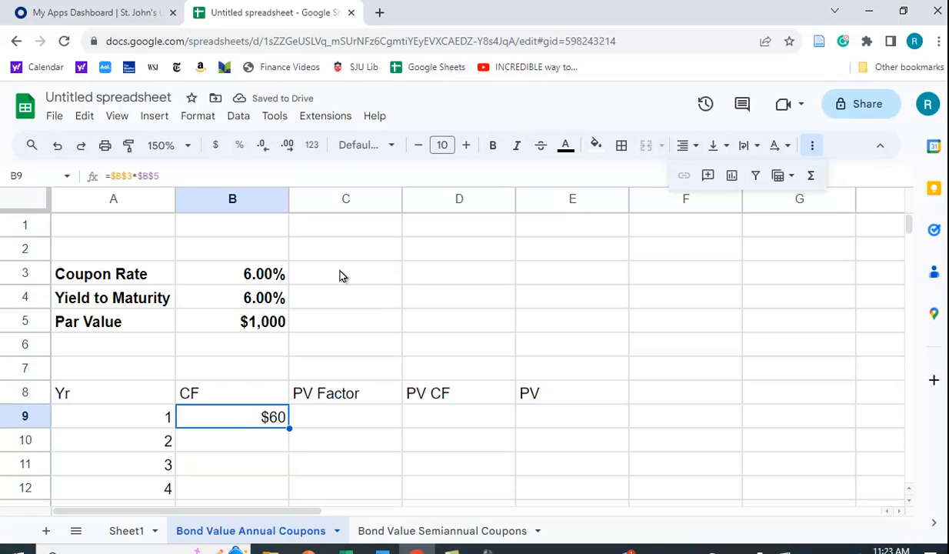
pyautogui.click(286, 150)
pyautogui.click(288, 150)
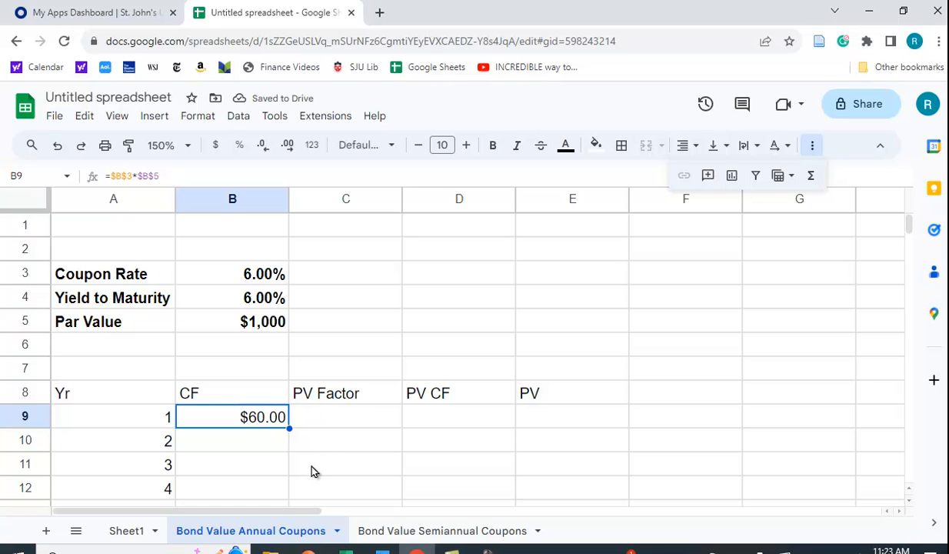
pyautogui.moveTo(286, 428); pyautogui.dragTo(271, 416)
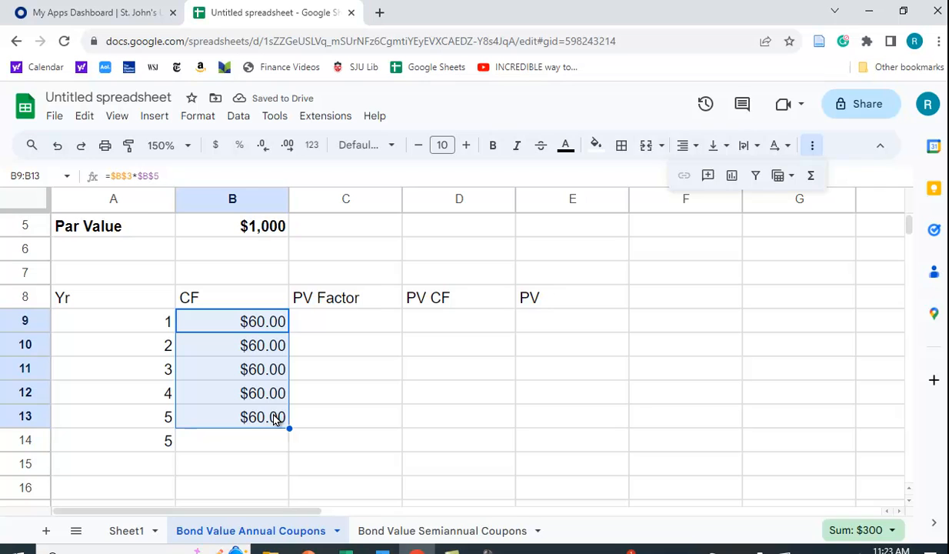
# Step: Enter the principal repayment in B14 as a formula referencing the par value in B5
pyautogui.click(243, 443)
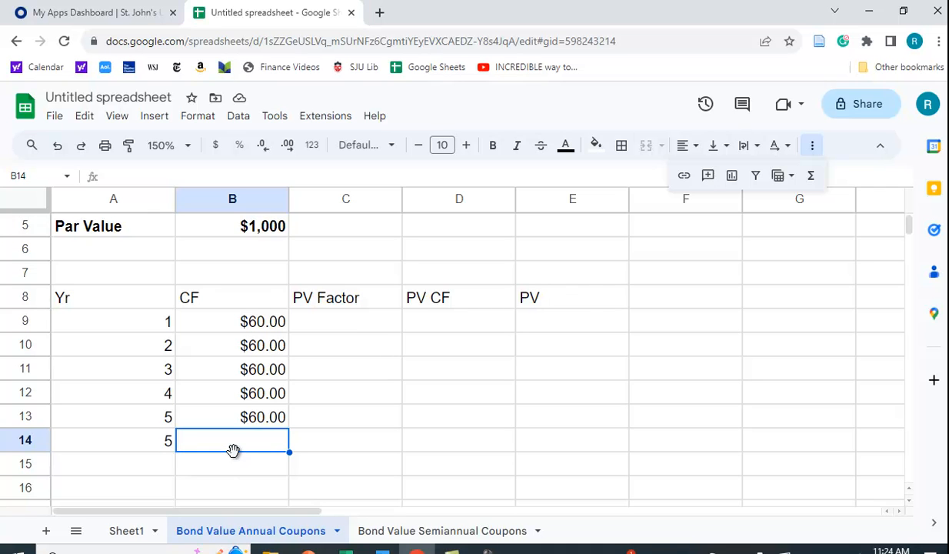
pyautogui.write('=')
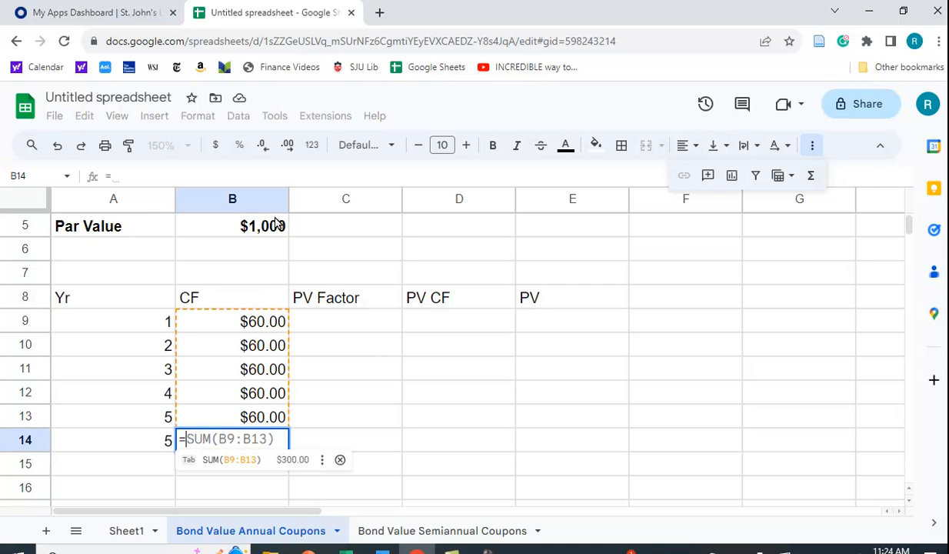
pyautogui.click(269, 231)
pyautogui.press('Return')
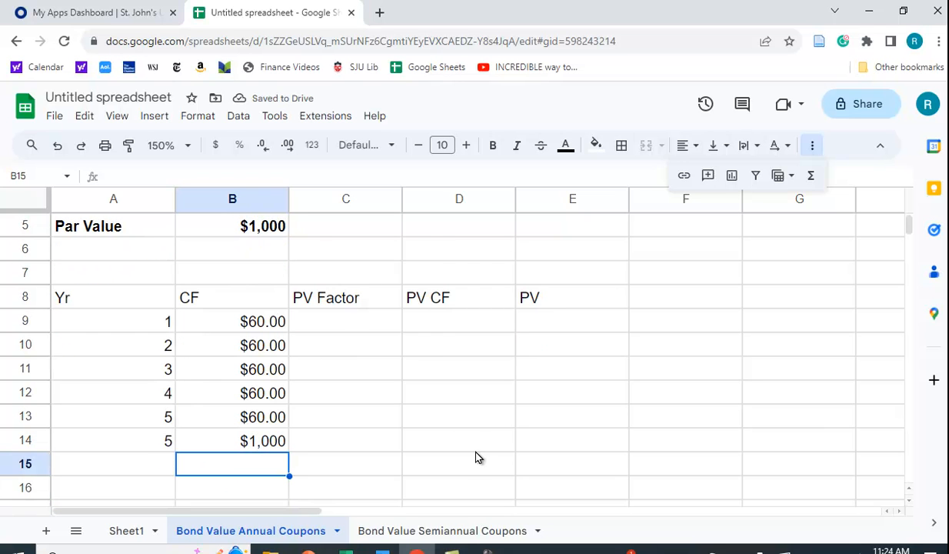
# Step: Enter the PV factor formula =1/(1+$B$4)^A9 in C9 and accept the suggested autofill for C10:C14
pyautogui.click(309, 327)
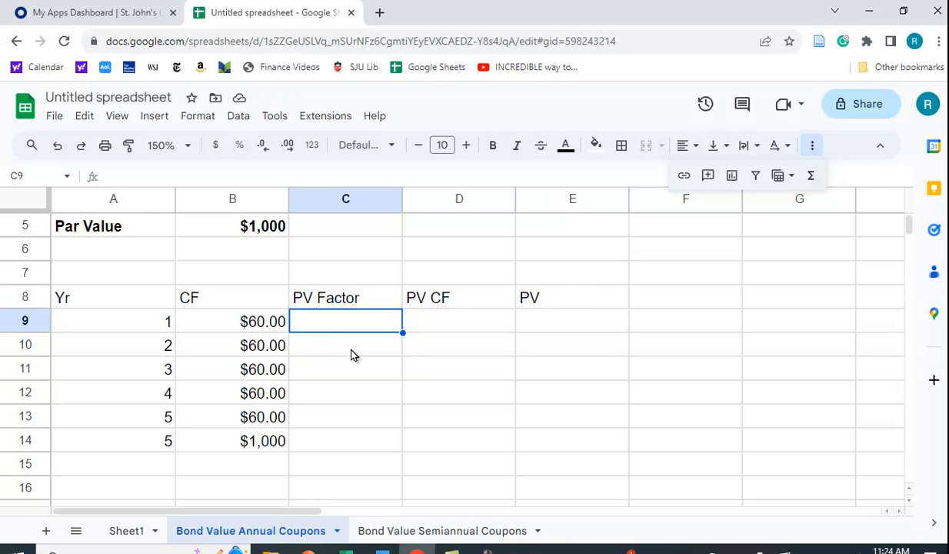
pyautogui.write('=')
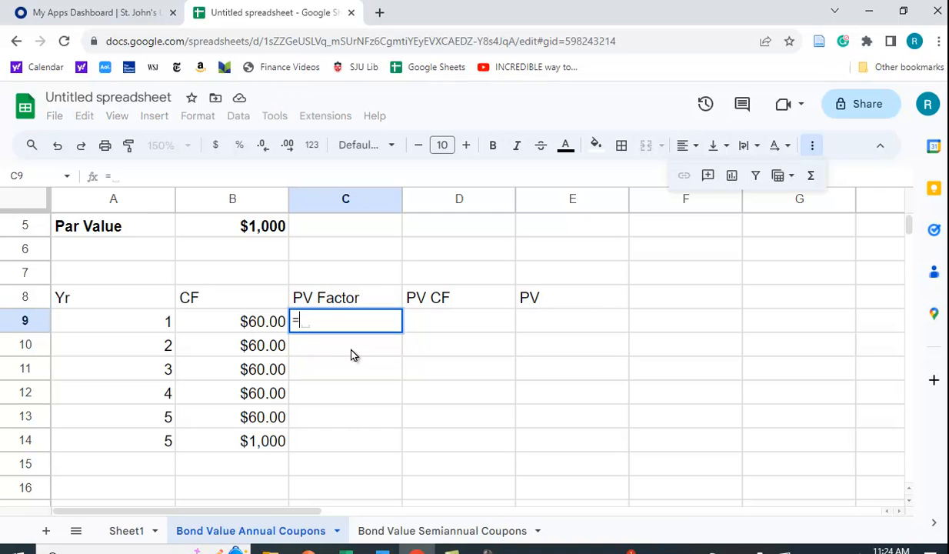
pyautogui.write('1/(1+')
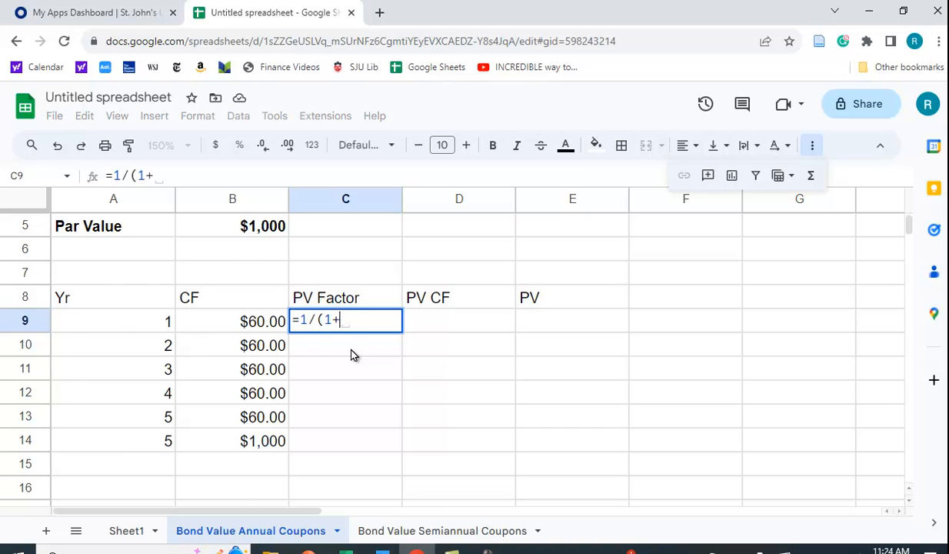
pyautogui.scroll(2, 351, 352)
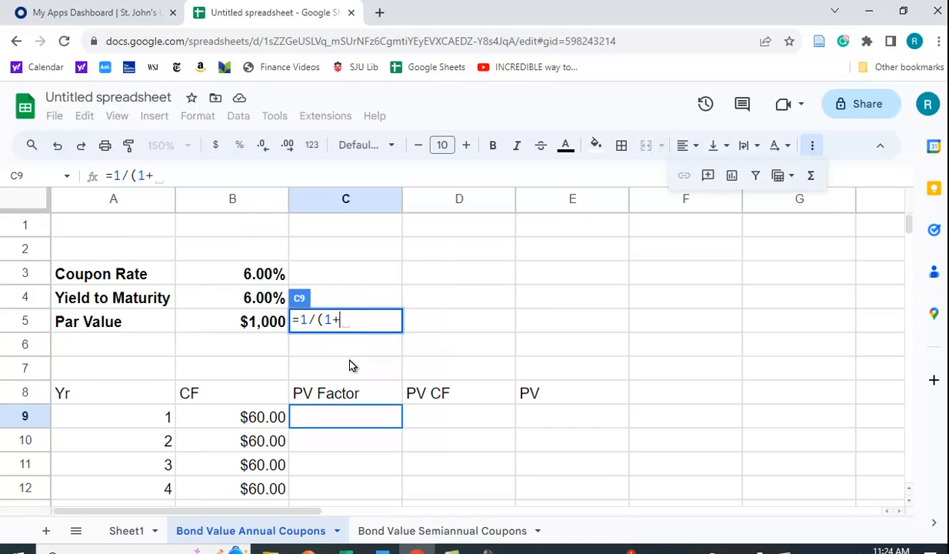
pyautogui.click(252, 305)
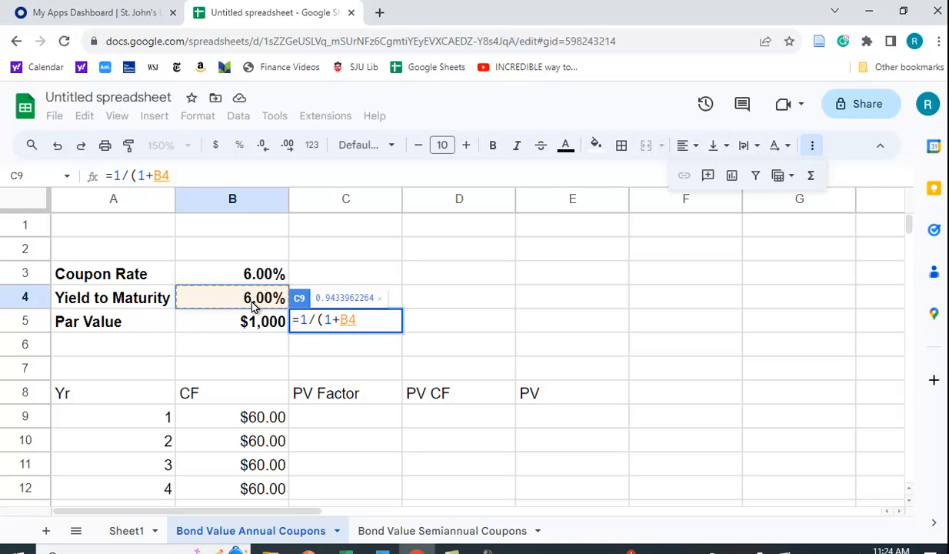
pyautogui.press('F4')
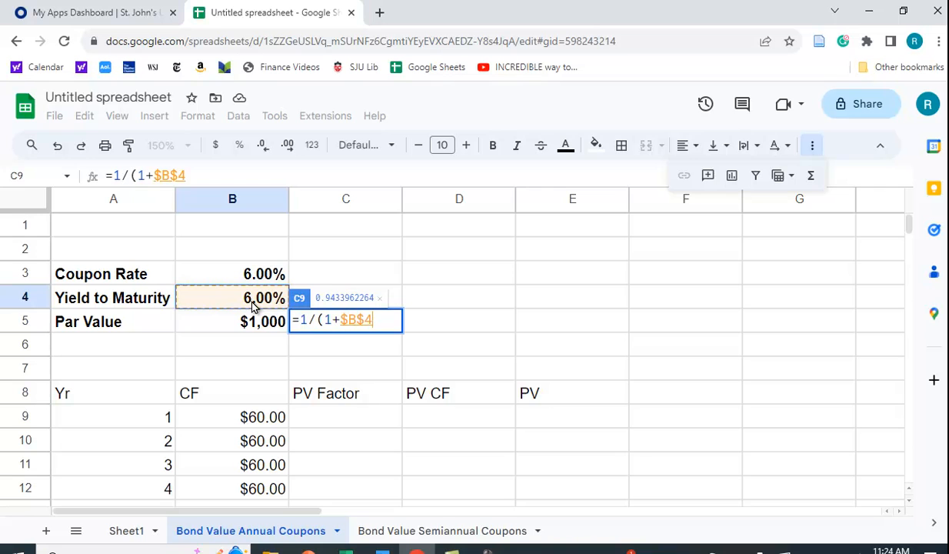
pyautogui.write(')^')
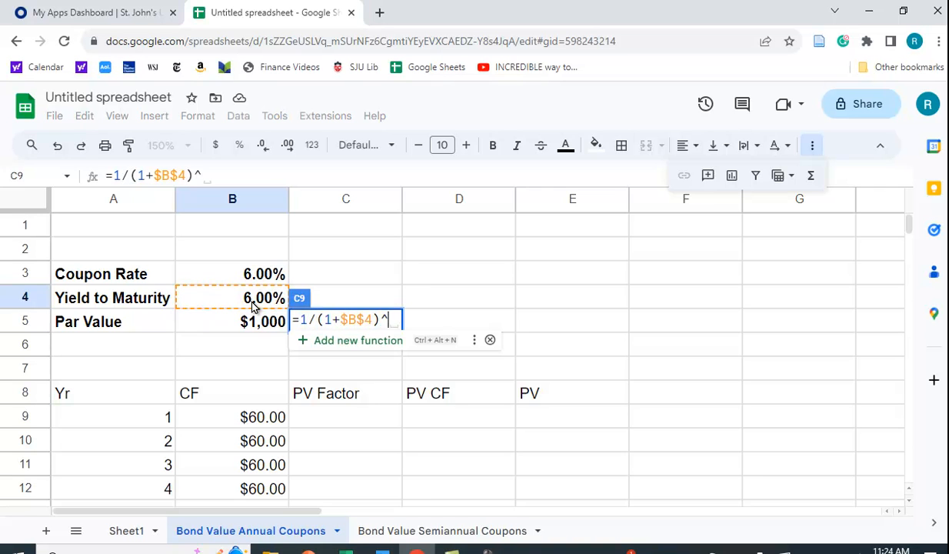
pyautogui.click(122, 423)
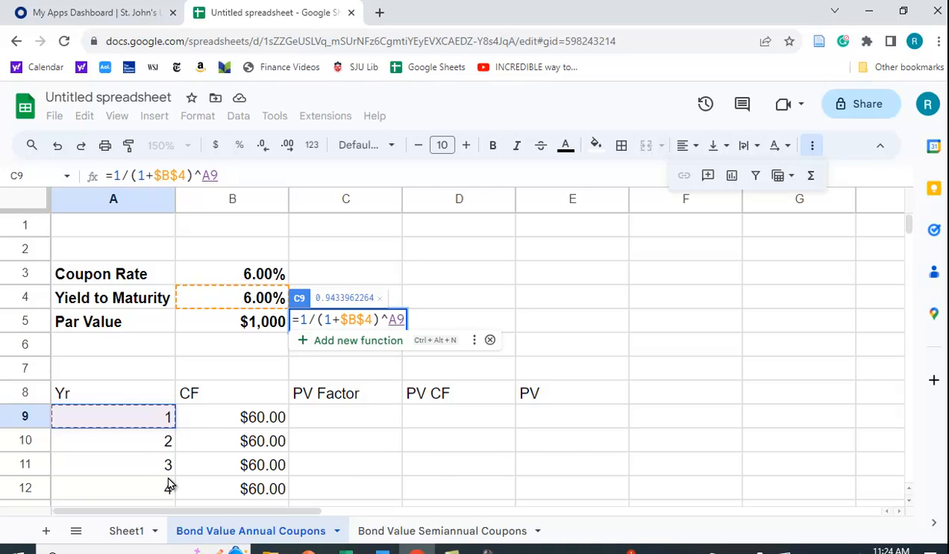
pyautogui.press('Return')
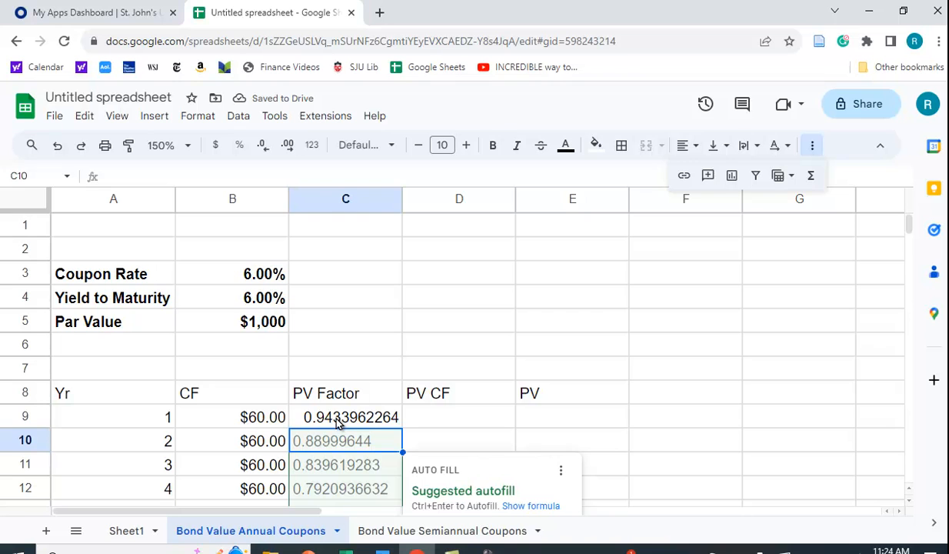
pyautogui.scroll(-2, 572, 375)
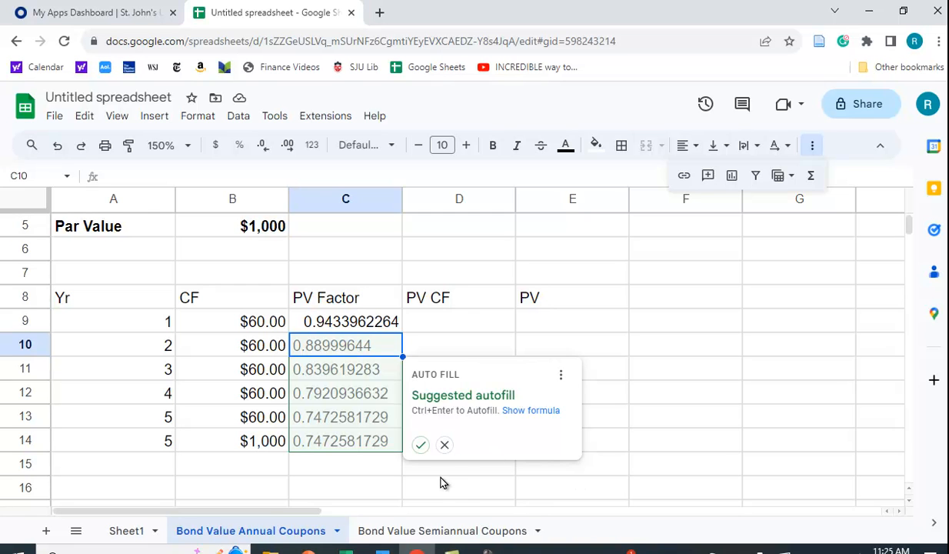
pyautogui.click(420, 444)
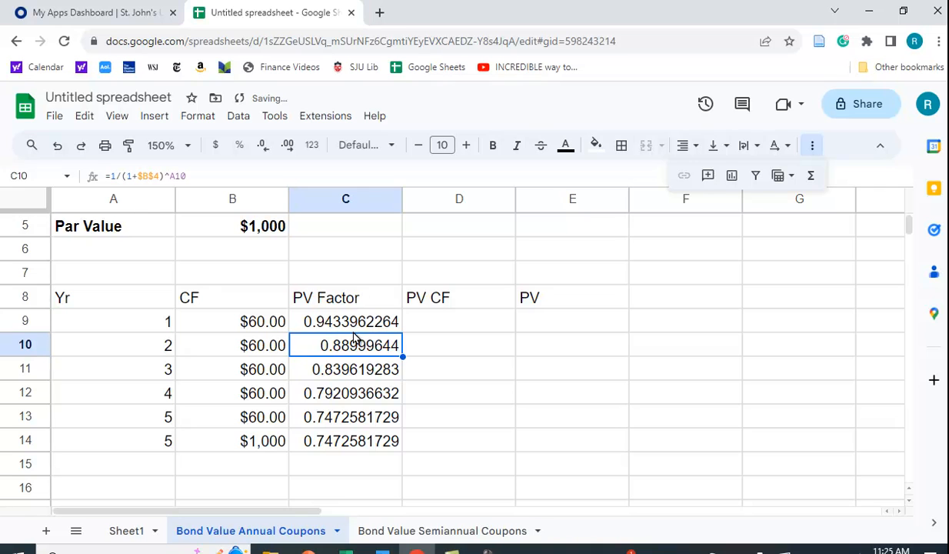
# Step: Reduce the PV factors in C9:C14 to five decimal places
pyautogui.moveTo(338, 316); pyautogui.dragTo(373, 438)
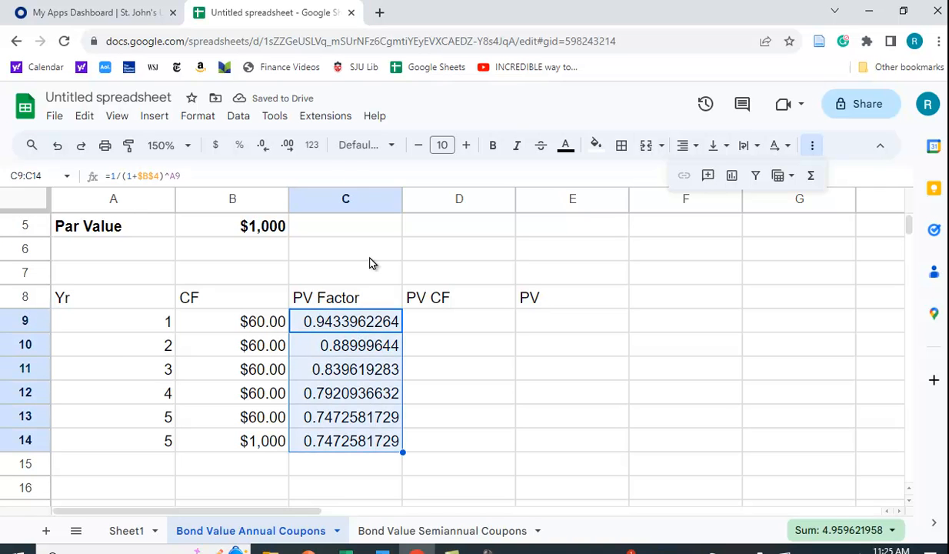
pyautogui.click(263, 146)
pyautogui.click(263, 146)
pyautogui.click(262, 146)
pyautogui.click(262, 146)
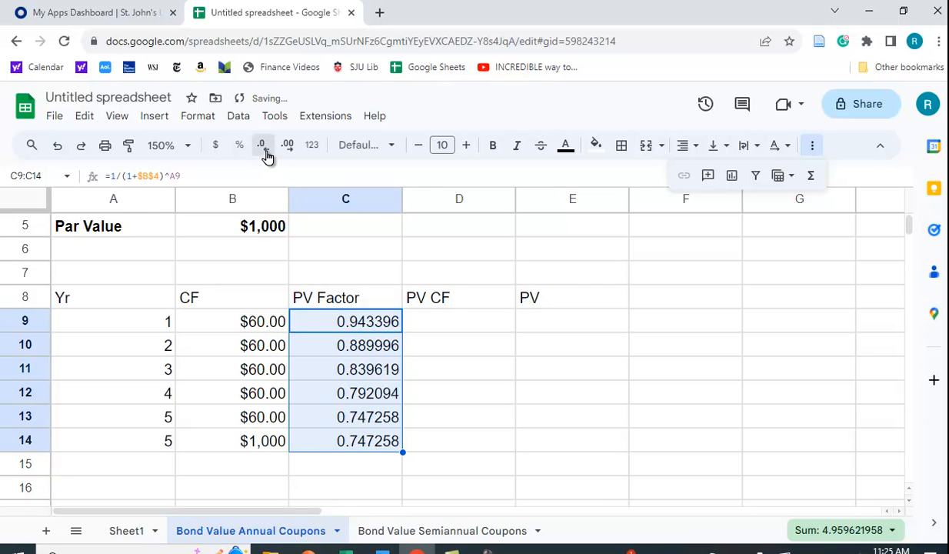
pyautogui.click(264, 154)
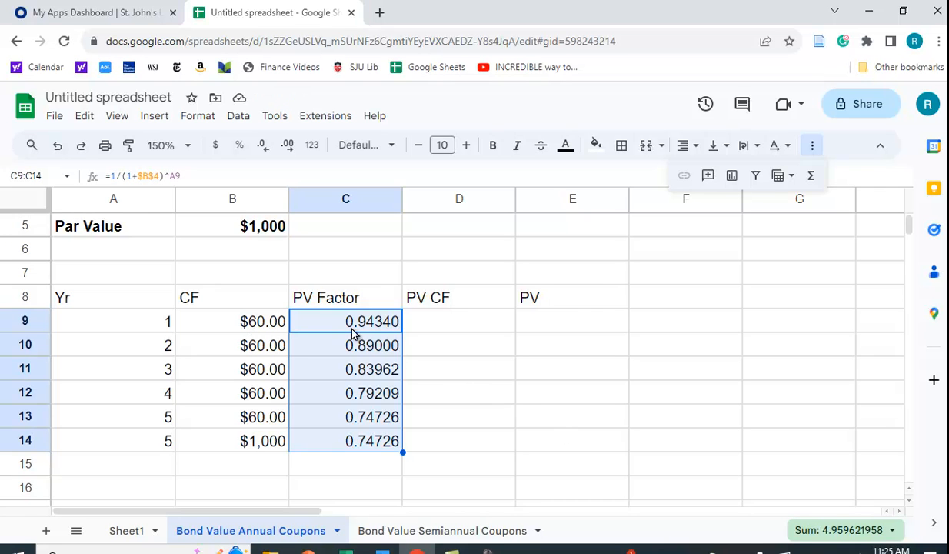
# Step: Enter the present value of the year 1 cash flow in D9 as =B9*C9
pyautogui.click(449, 326)
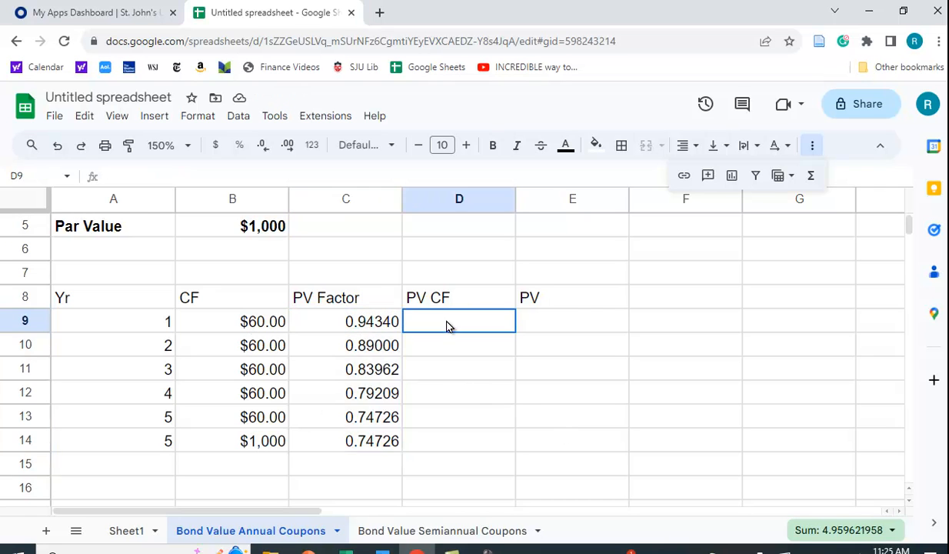
pyautogui.write('=')
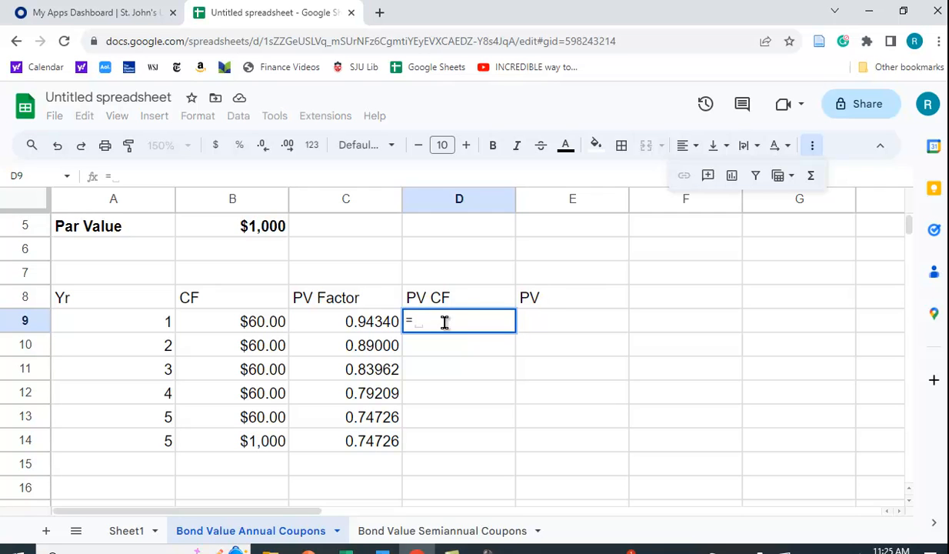
pyautogui.click(236, 320)
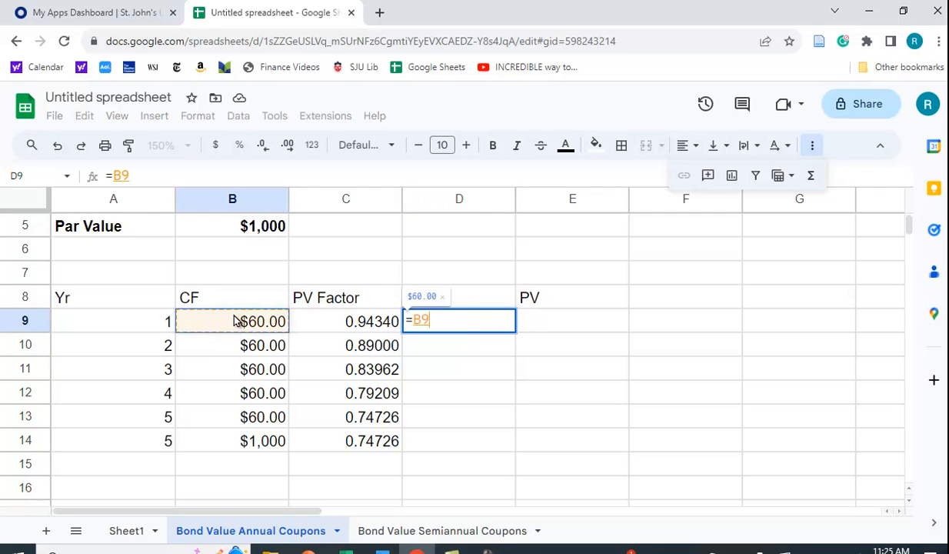
pyautogui.write('*')
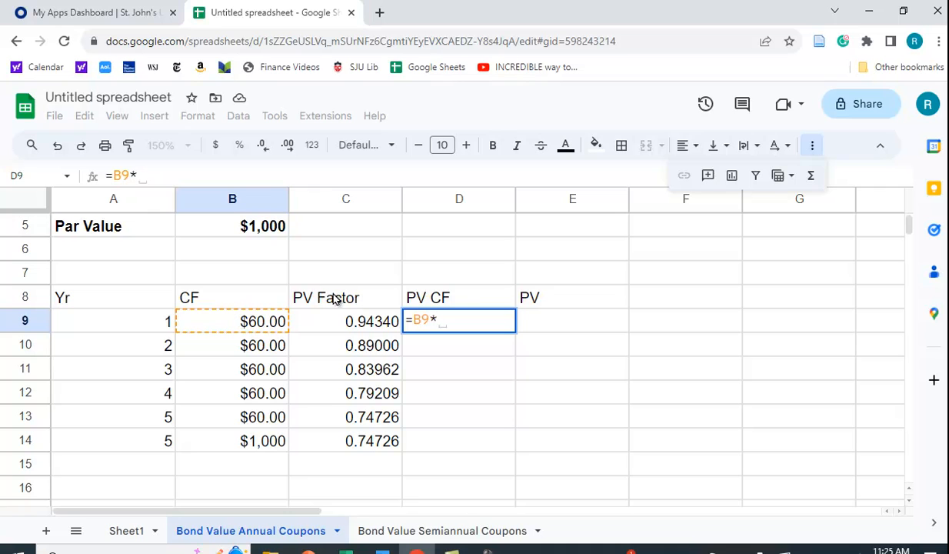
pyautogui.click(369, 333)
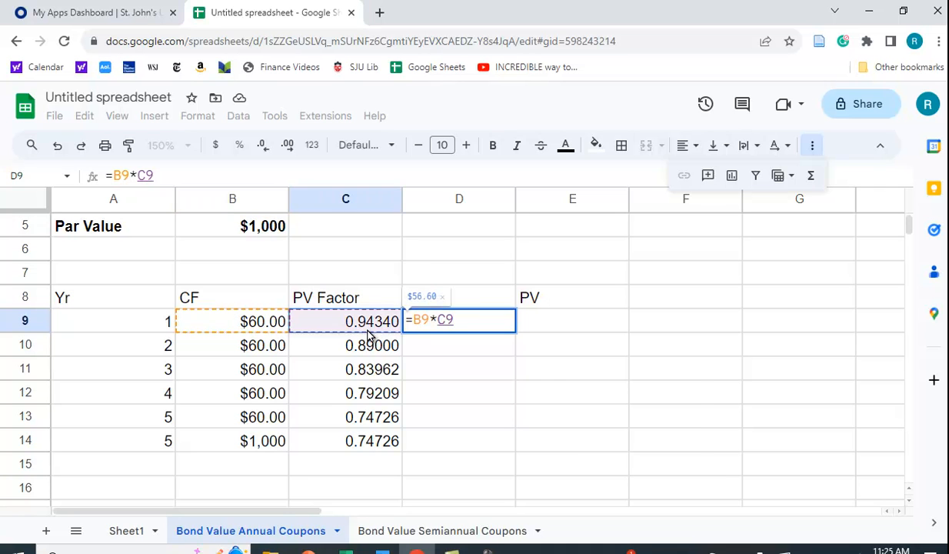
pyautogui.press('Return')
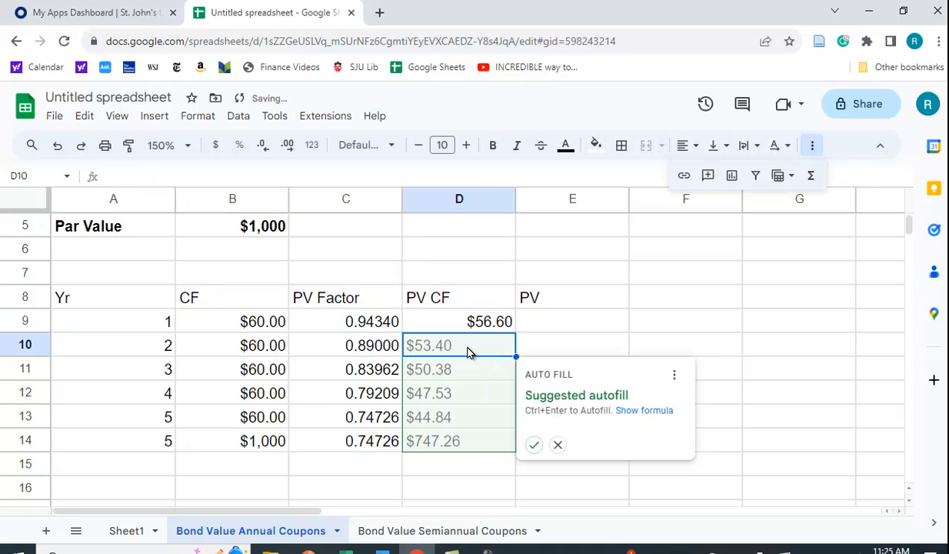
# Step: Decline the suggested autofill and fill the D9 formula down manually through D14
pyautogui.click(558, 448)
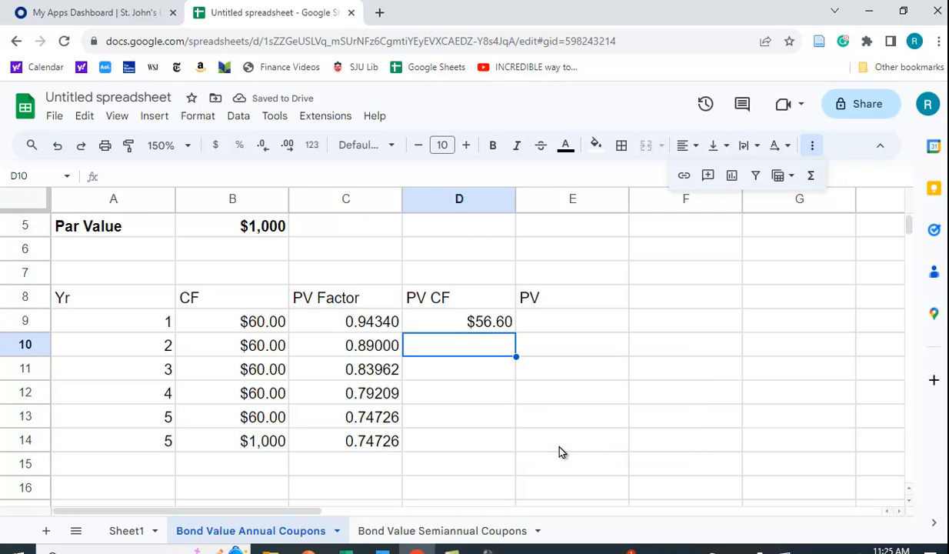
pyautogui.click(478, 325)
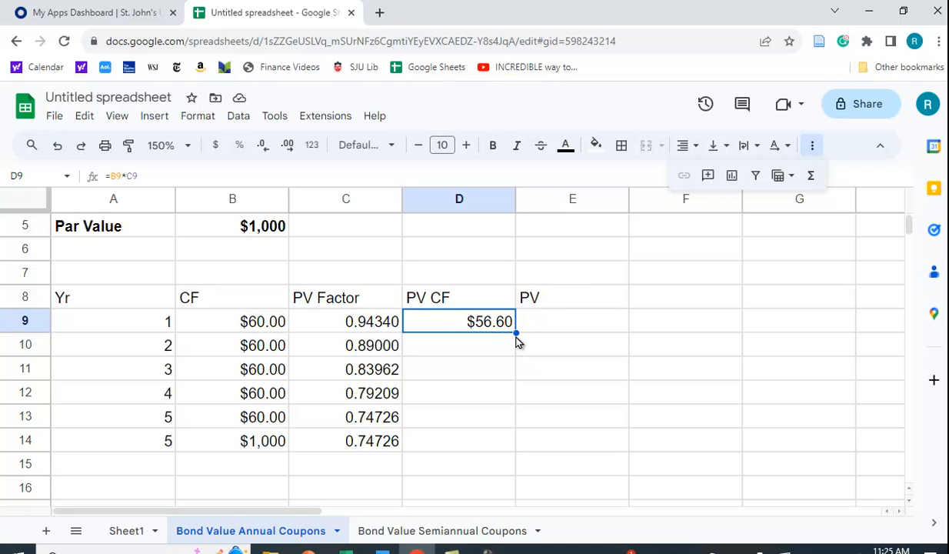
pyautogui.moveTo(516, 331); pyautogui.dragTo(515, 438)
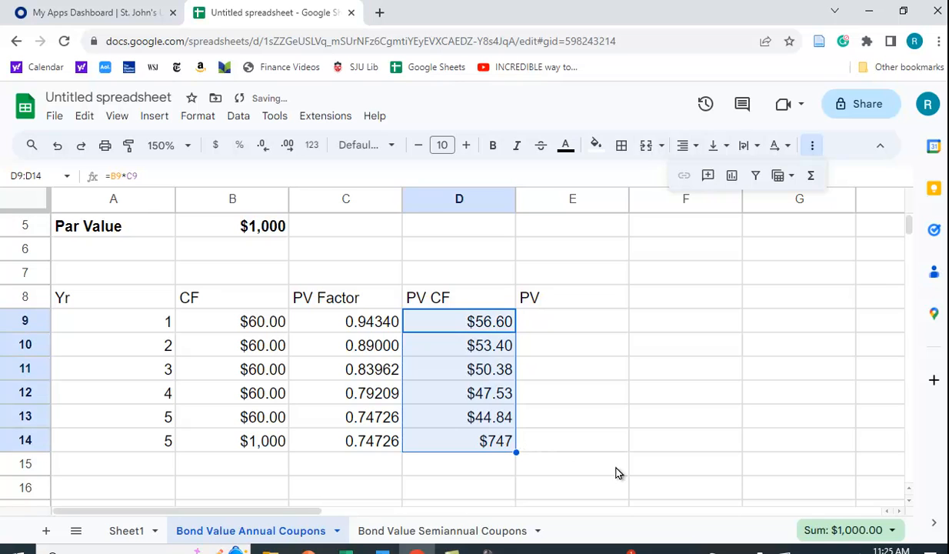
# Step: Show the present value of the par repayment in D14 with two decimal places
pyautogui.click(498, 451)
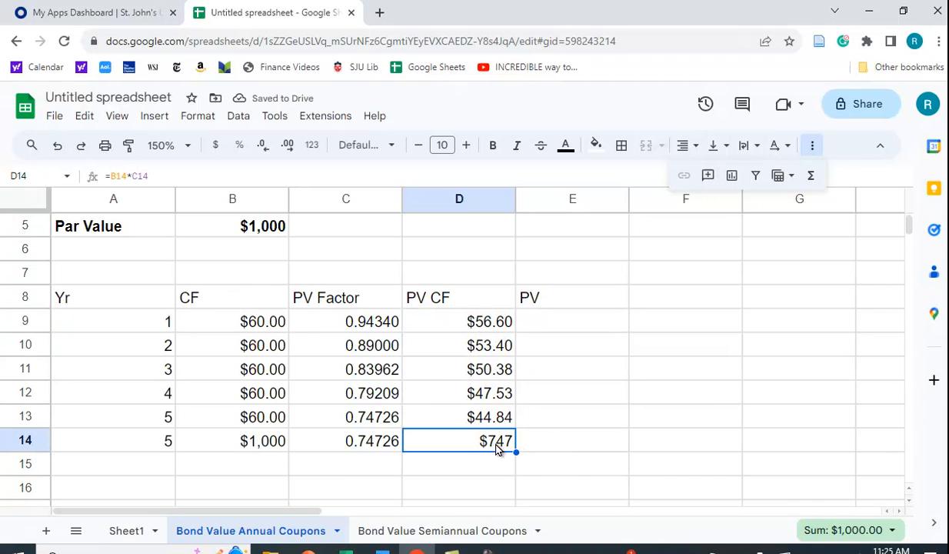
pyautogui.click(287, 145)
pyautogui.click(287, 145)
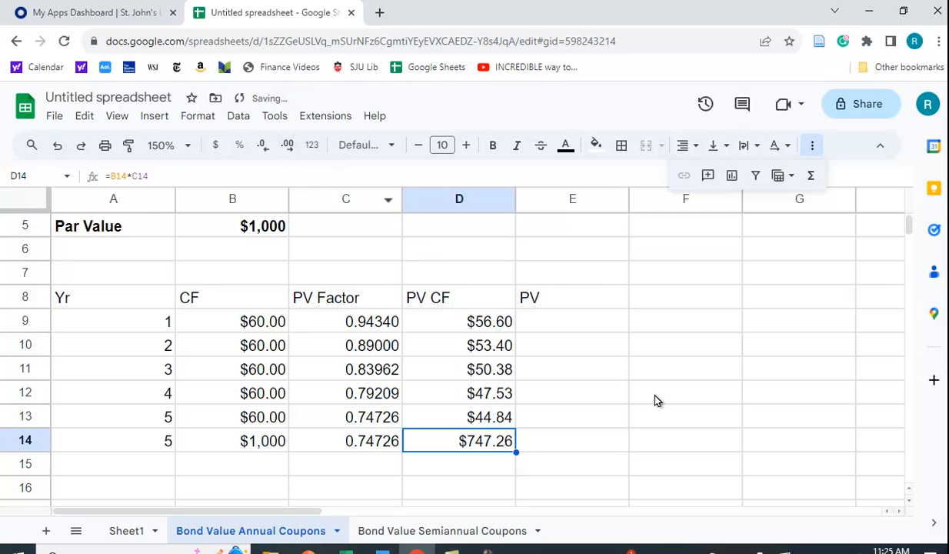
# Step: Enter the label "Bond Price" in C15, below the PV factors
pyautogui.click(475, 462)
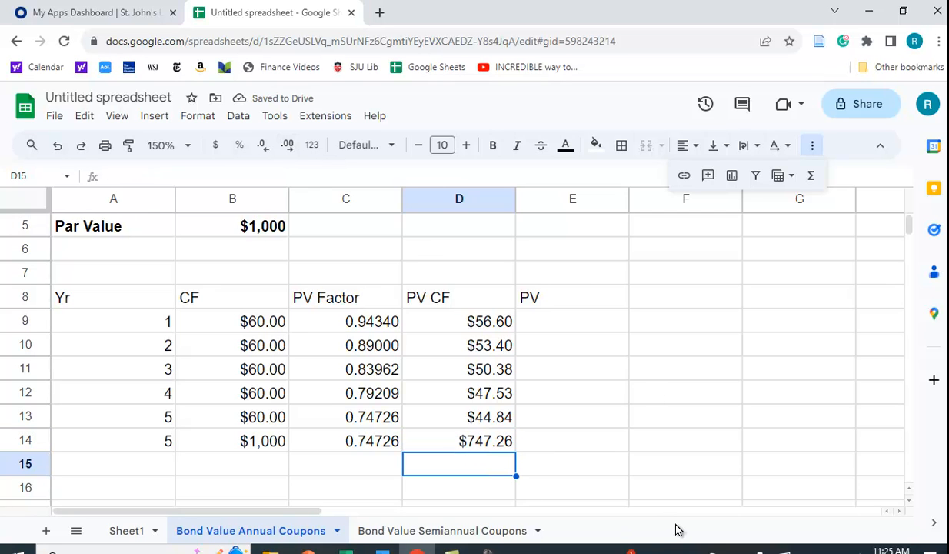
pyautogui.click(354, 471)
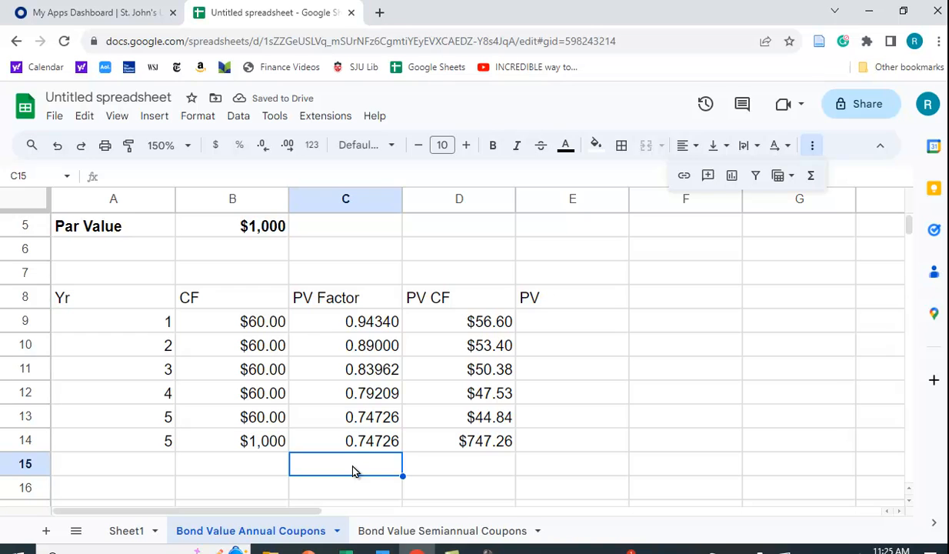
pyautogui.write('Bo')
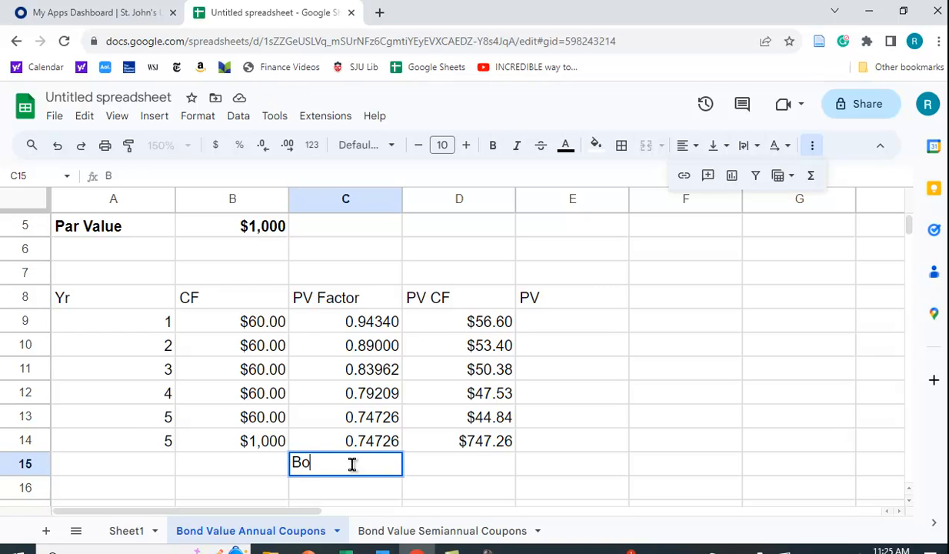
pyautogui.write('nd Price')
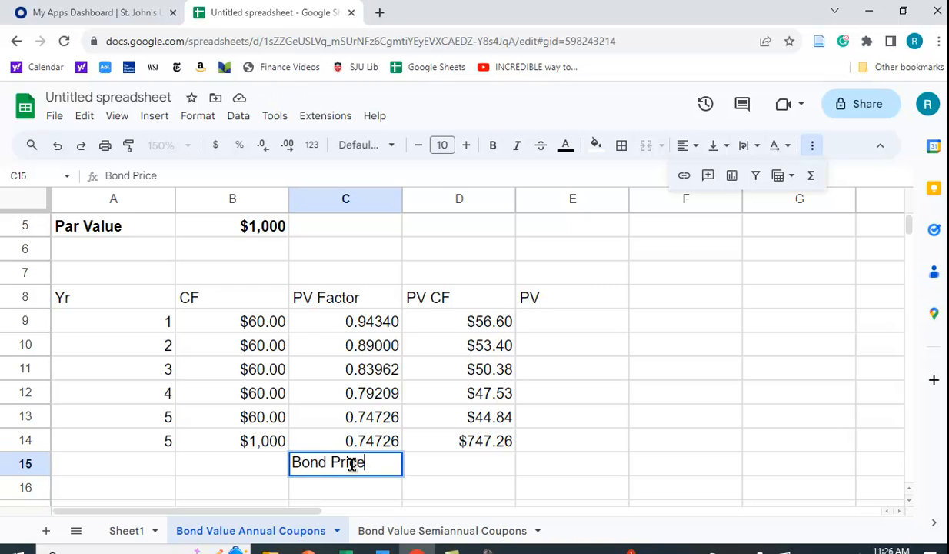
pyautogui.scroll(2, 500, 492)
pyautogui.scroll(-2, 598, 424)
pyautogui.scroll(1, 607, 431)
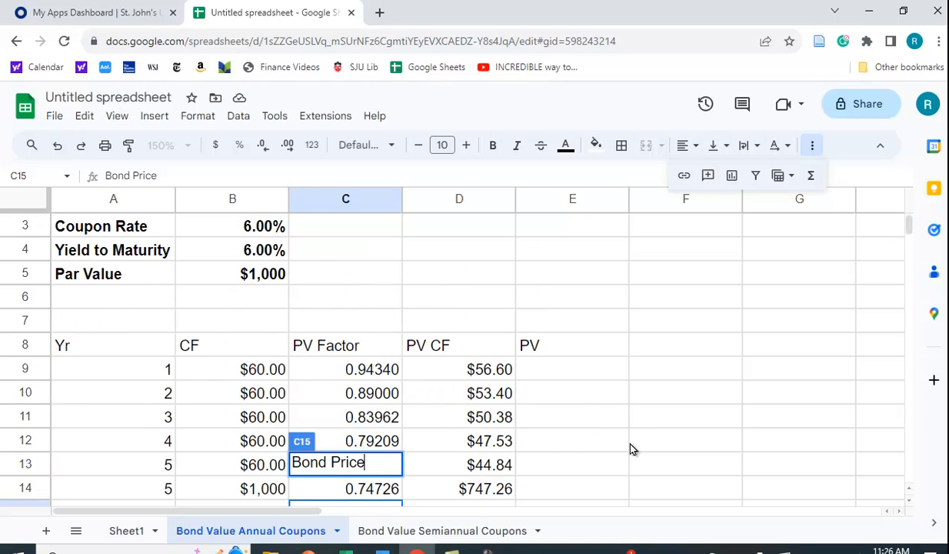
pyautogui.press('Return')
pyautogui.scroll(1, 627, 438)
pyautogui.scroll(-1, 631, 434)
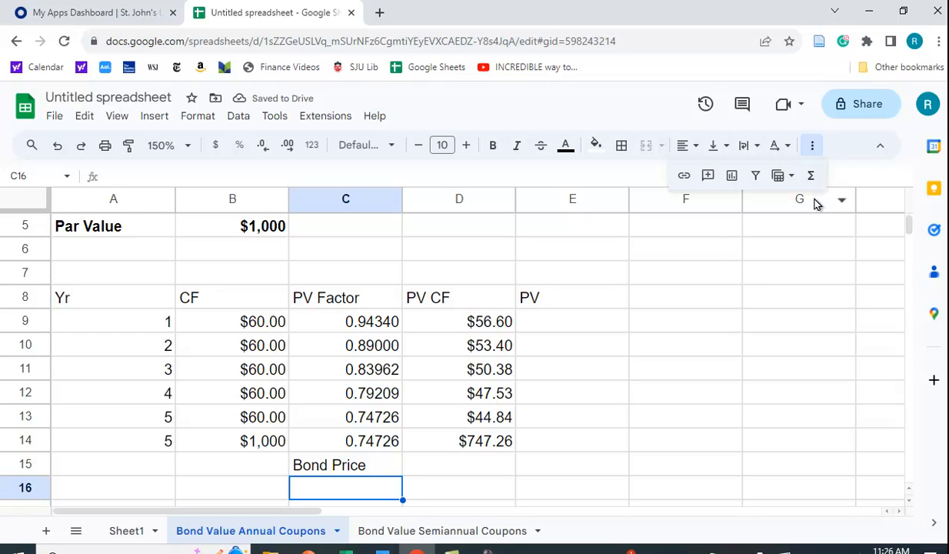
pyautogui.click(815, 150)
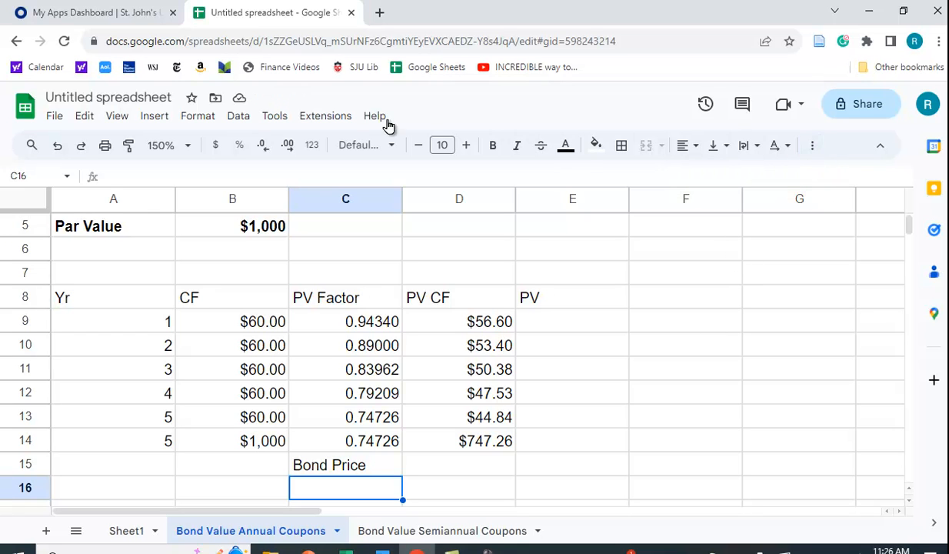
pyautogui.click(812, 146)
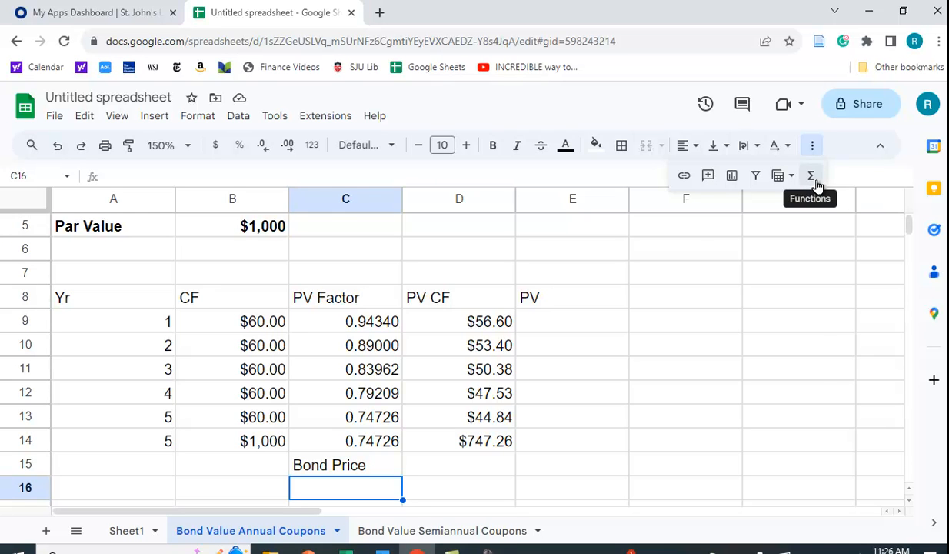
pyautogui.click(813, 180)
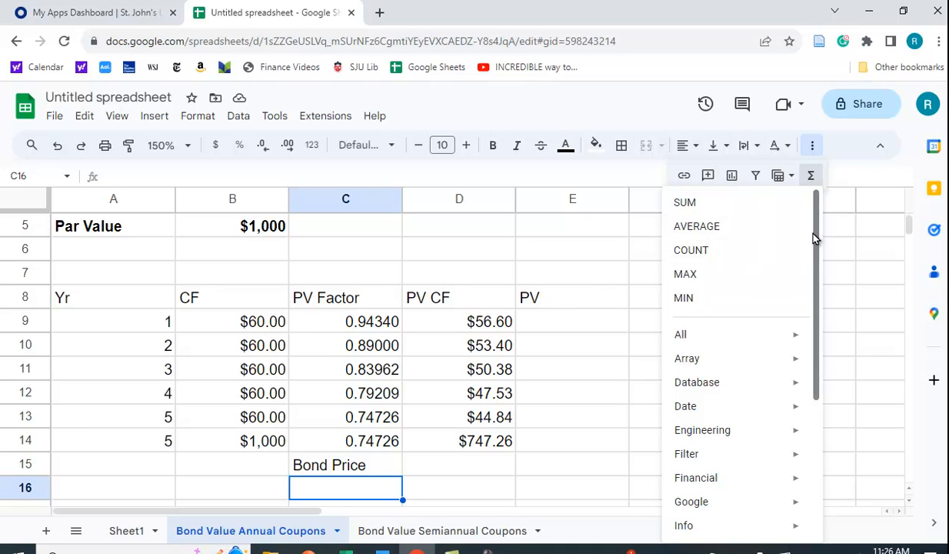
pyautogui.press('Escape')
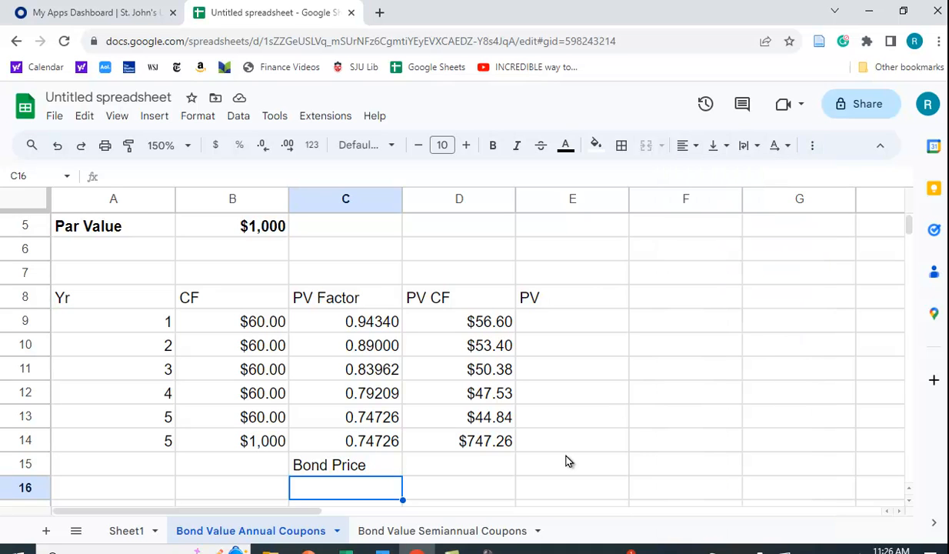
# Step: Calculate the bond price in D15 as =SUM(D9:D14)
pyautogui.click(477, 462)
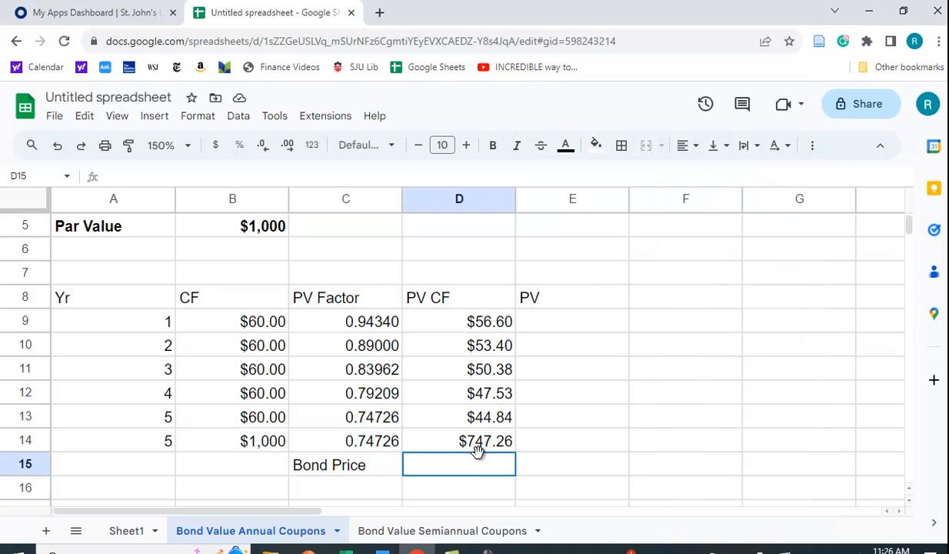
pyautogui.click(813, 149)
pyautogui.click(812, 176)
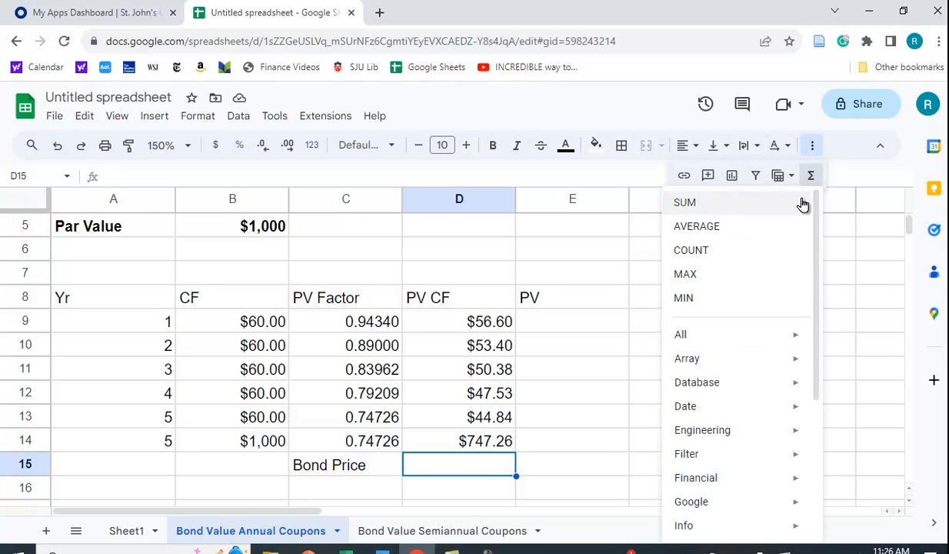
pyautogui.click(699, 208)
pyautogui.moveTo(483, 324); pyautogui.dragTo(492, 439)
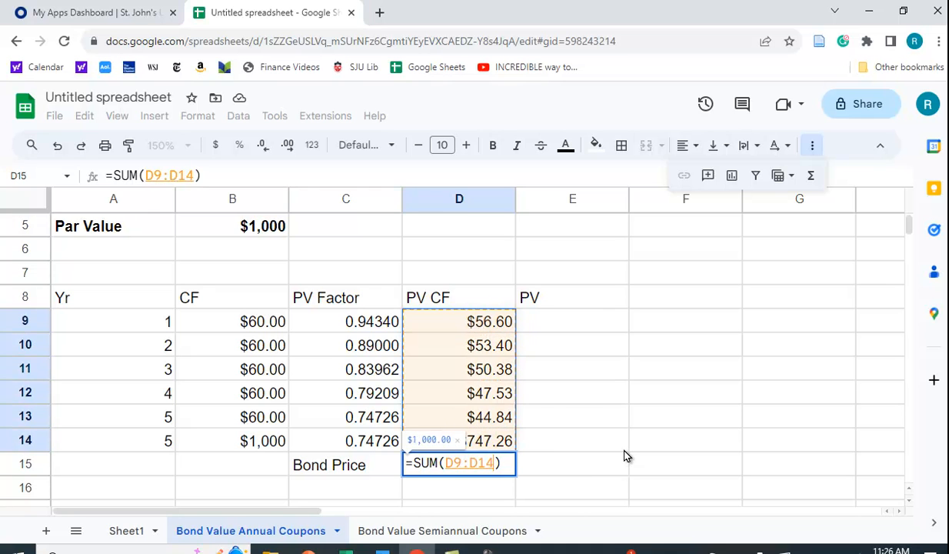
pyautogui.press('Return')
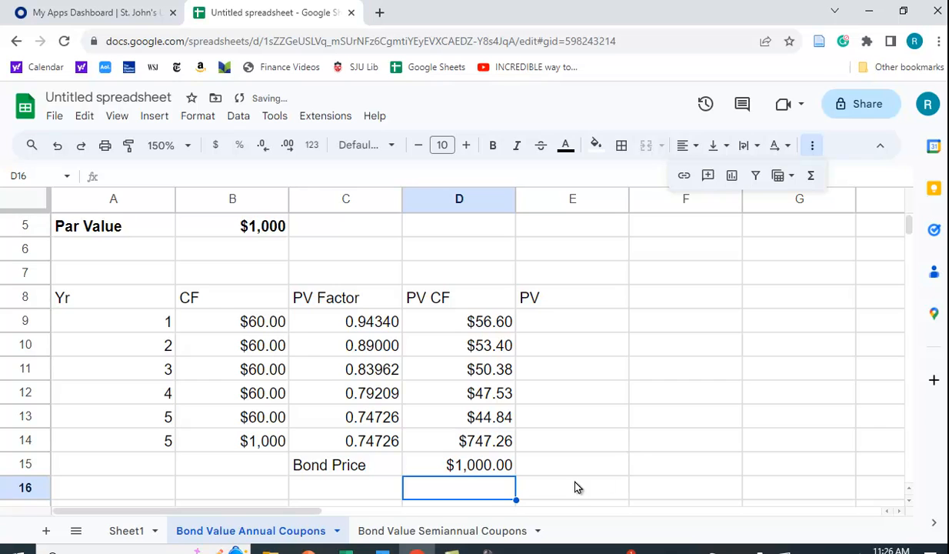
# Step: Set the yield to maturity in B4 to 4.5% and check the recalculated bond price
pyautogui.scroll(1, 574, 500)
pyautogui.scroll(1, 583, 500)
pyautogui.scroll(-1, 582, 499)
pyautogui.scroll(1, 579, 501)
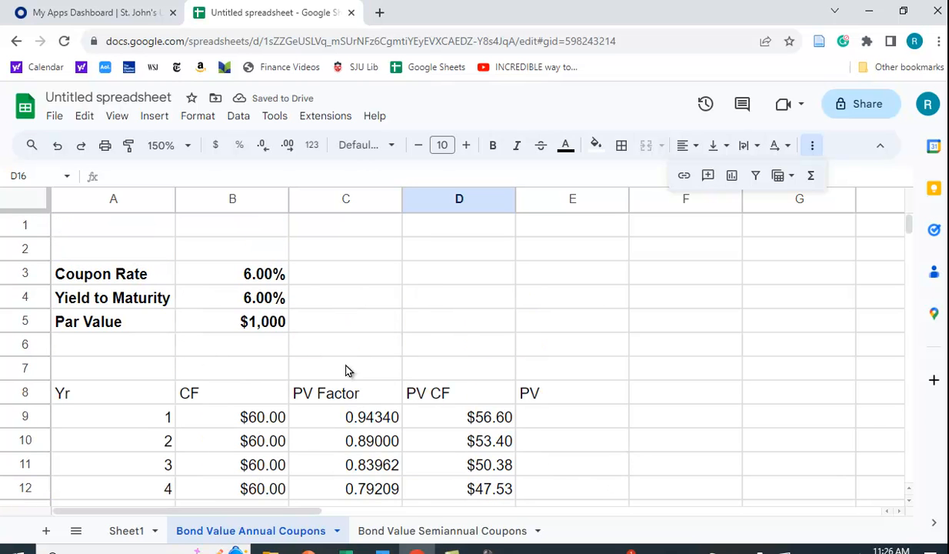
pyautogui.click(255, 299)
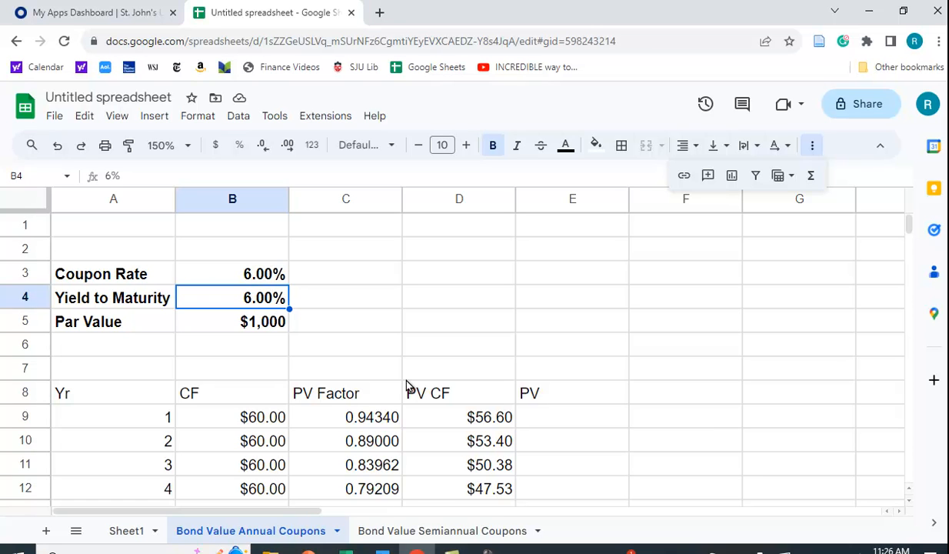
pyautogui.write('4.5')
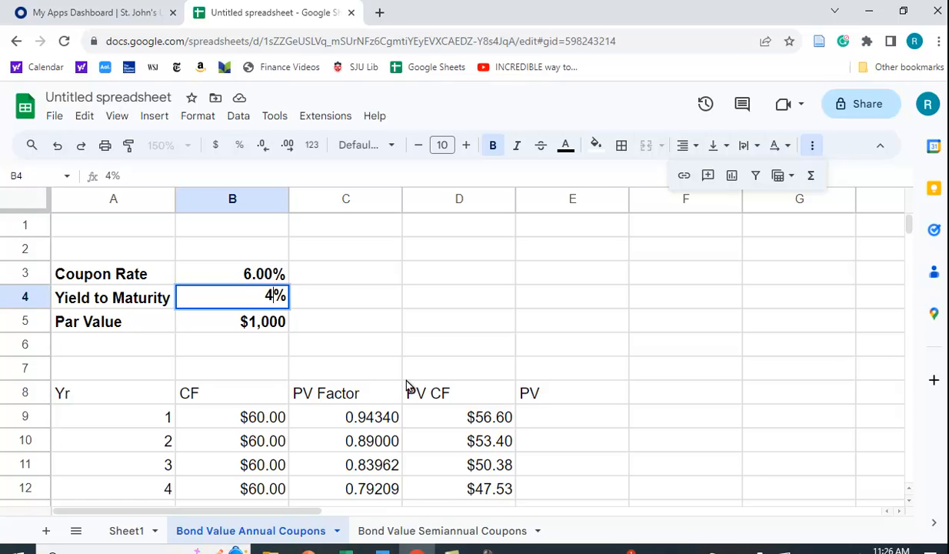
pyautogui.press('Return')
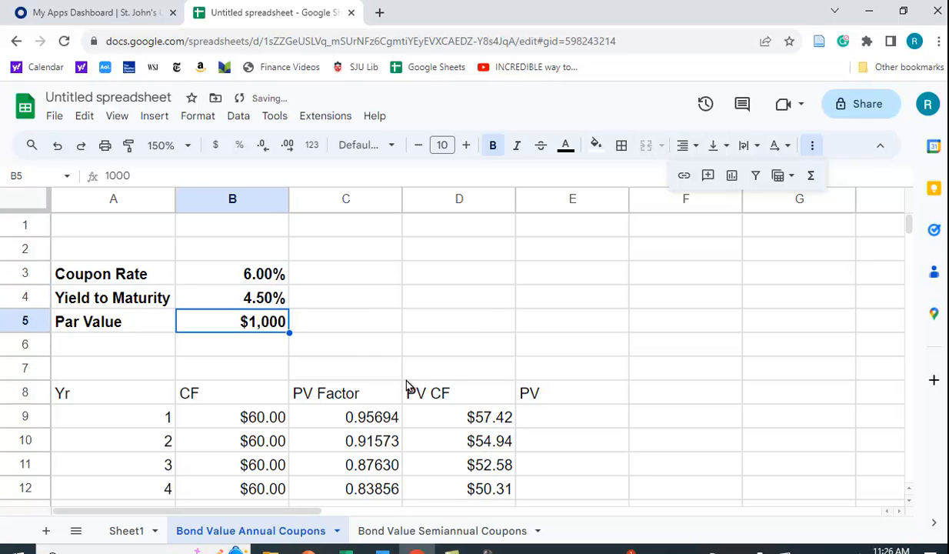
pyautogui.scroll(-4, 409, 386)
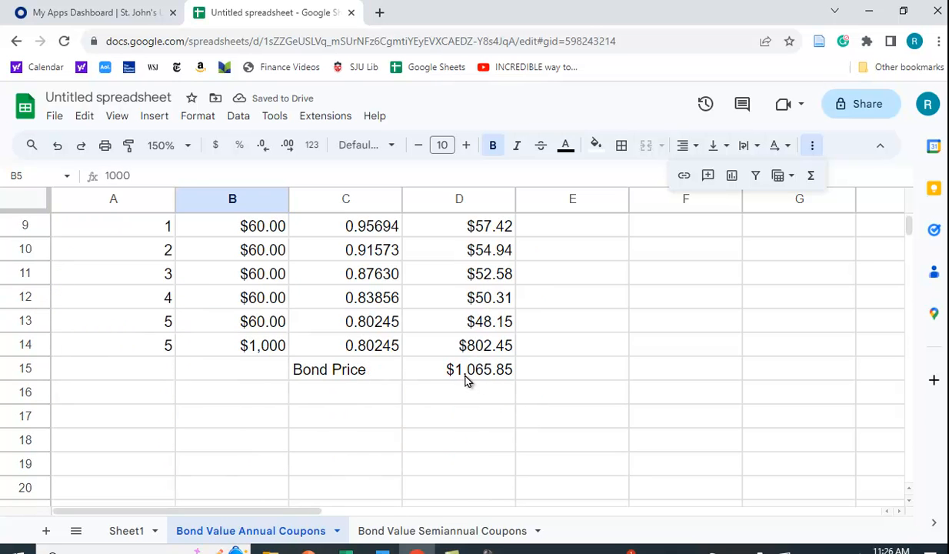
# Step: Make the bond price label and amount in C15:D15 bold
pyautogui.moveTo(362, 369); pyautogui.dragTo(467, 375)
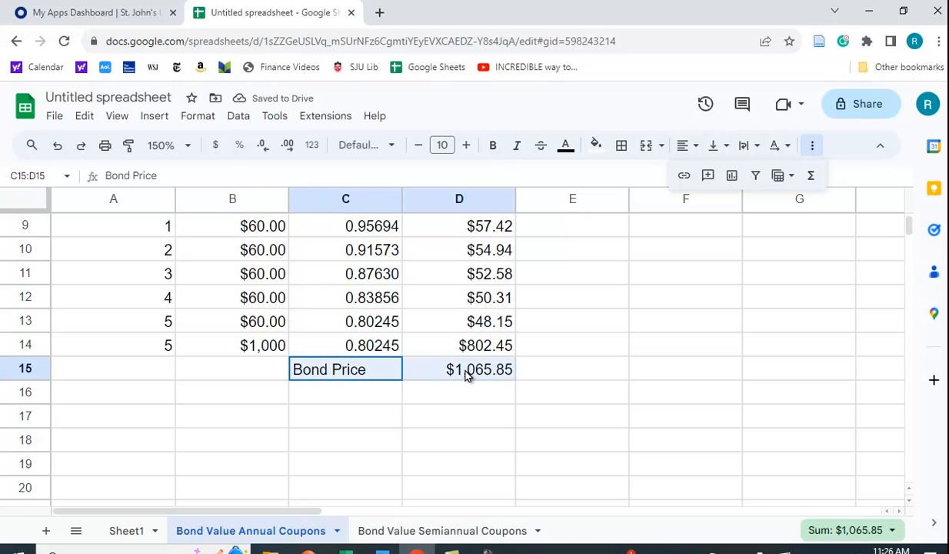
pyautogui.click(493, 147)
pyautogui.click(671, 419)
# Step: Set the yield to maturity in B4 to 7% and check the recalculated bond price
pyautogui.scroll(3, 677, 426)
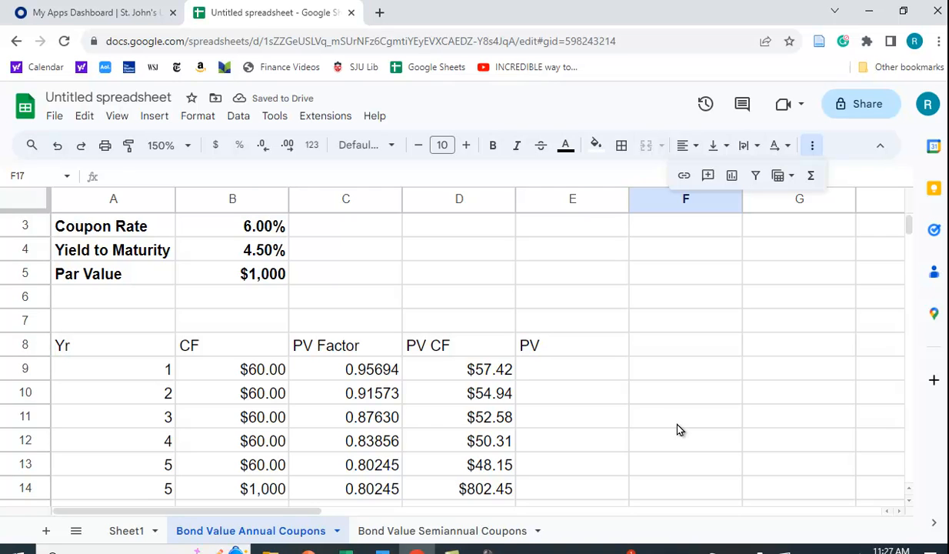
pyautogui.click(246, 246)
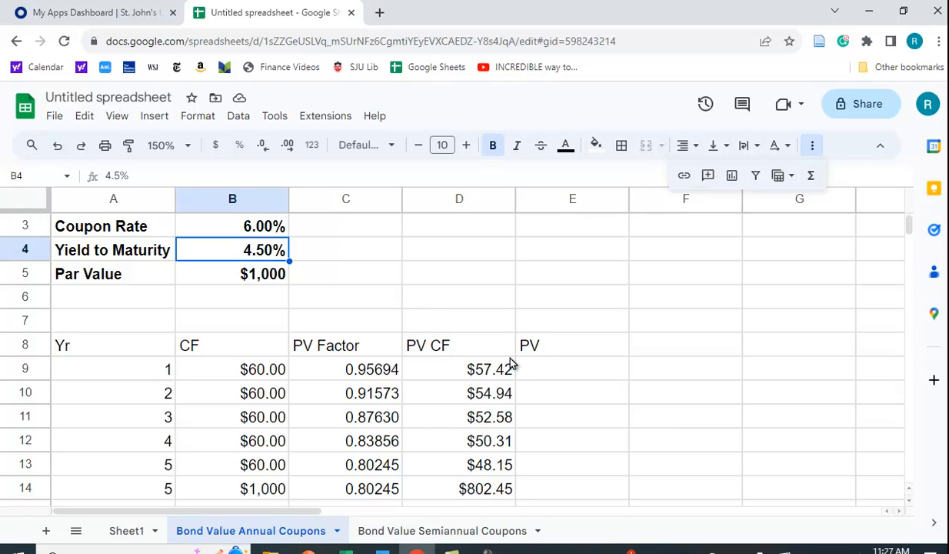
pyautogui.write('7')
pyautogui.press('Return')
pyautogui.scroll(-2, 547, 335)
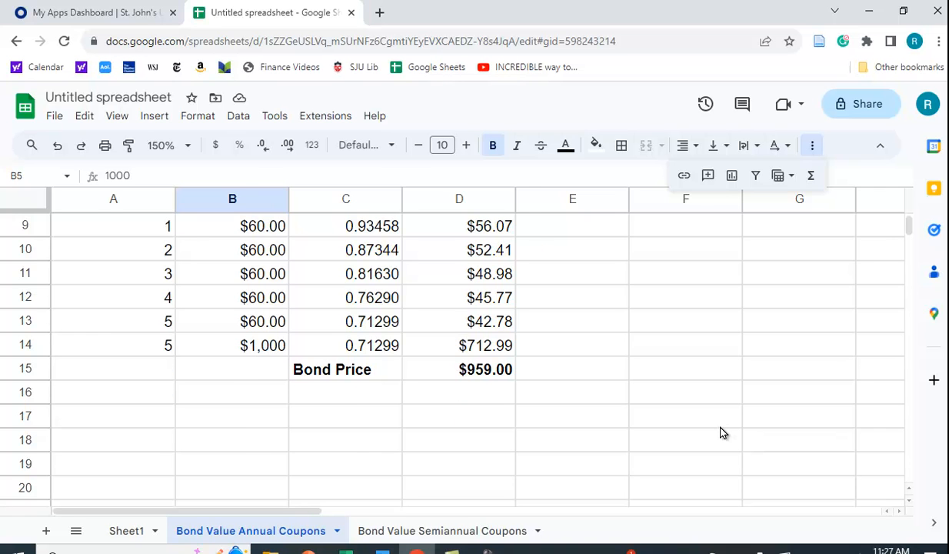
# Step: Calculate the present value of the year 1 cash flow in E9 as =PV($B$4,A9,0,B9)
pyautogui.scroll(2, 721, 432)
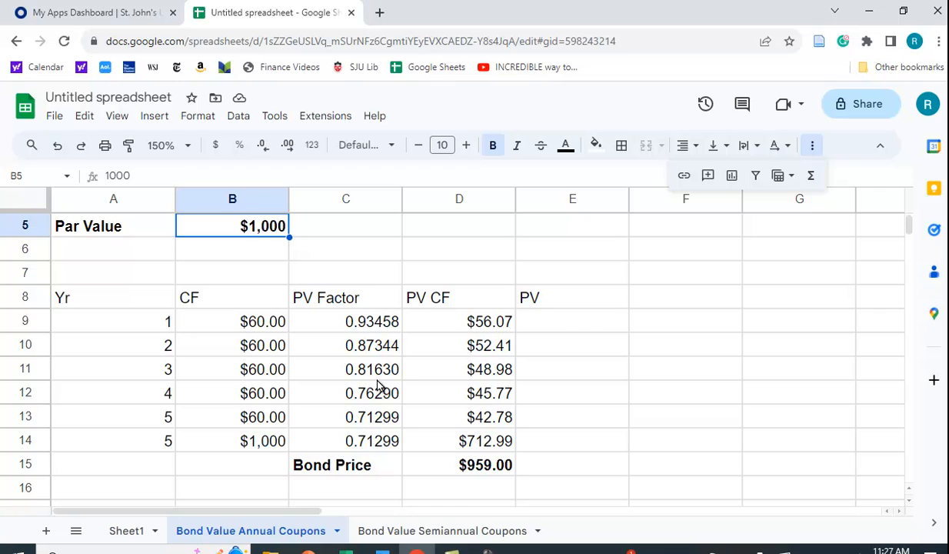
pyautogui.click(542, 320)
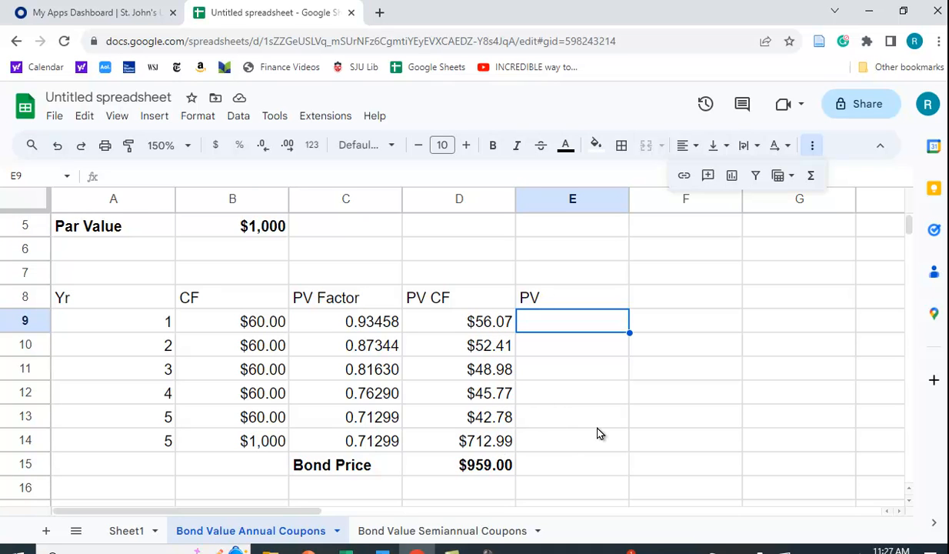
pyautogui.write('=p')
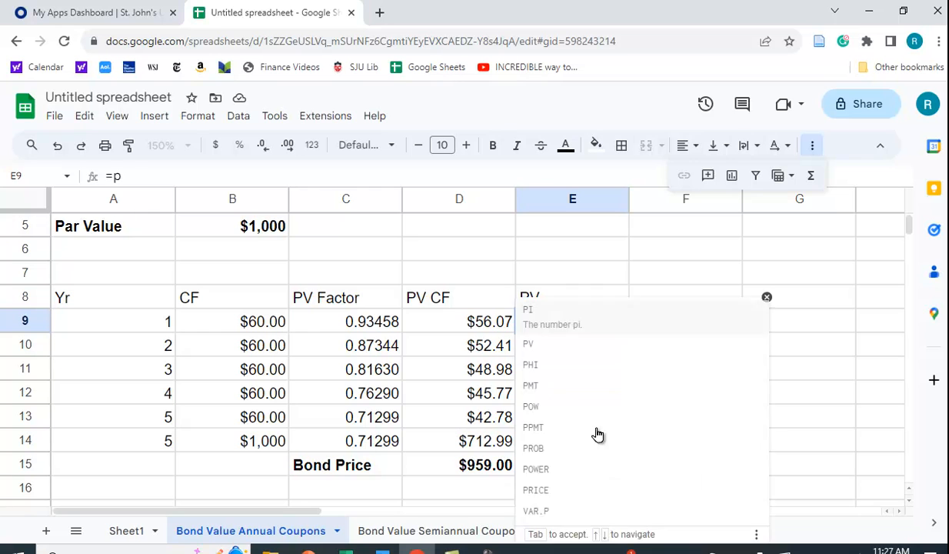
pyautogui.write('v(')
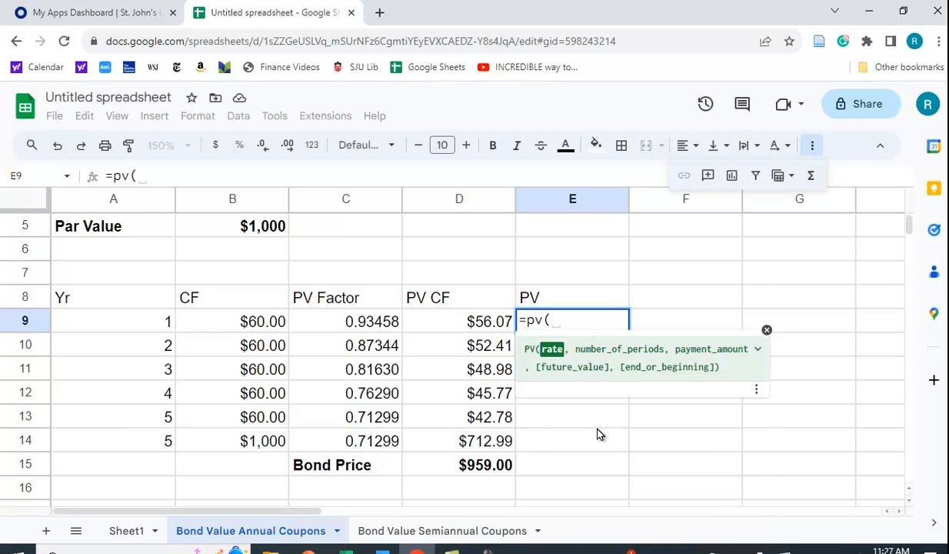
pyautogui.scroll(2, 534, 407)
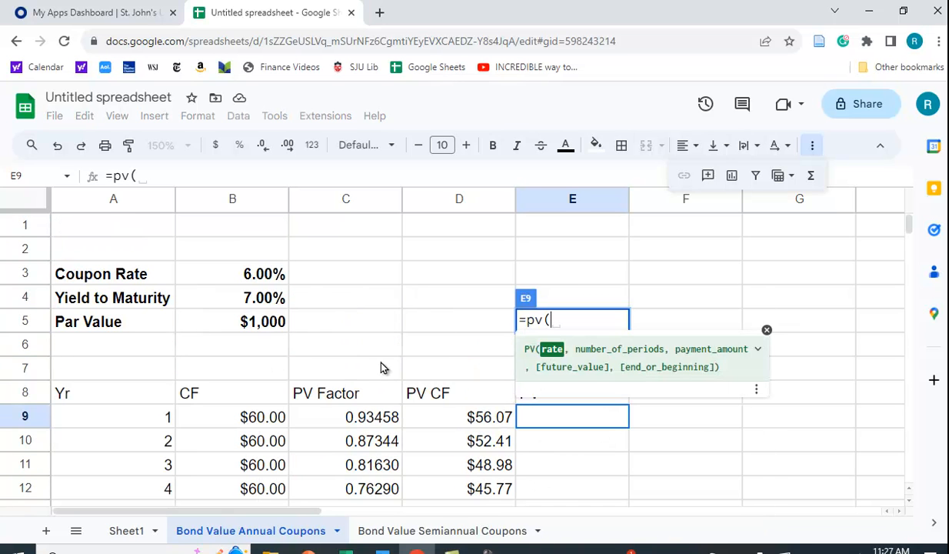
pyautogui.click(256, 298)
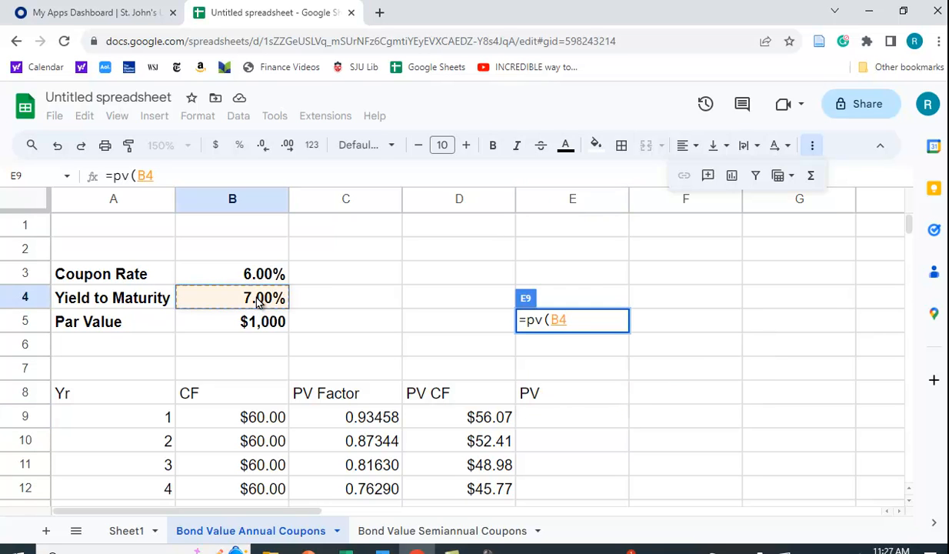
pyautogui.press('F4')
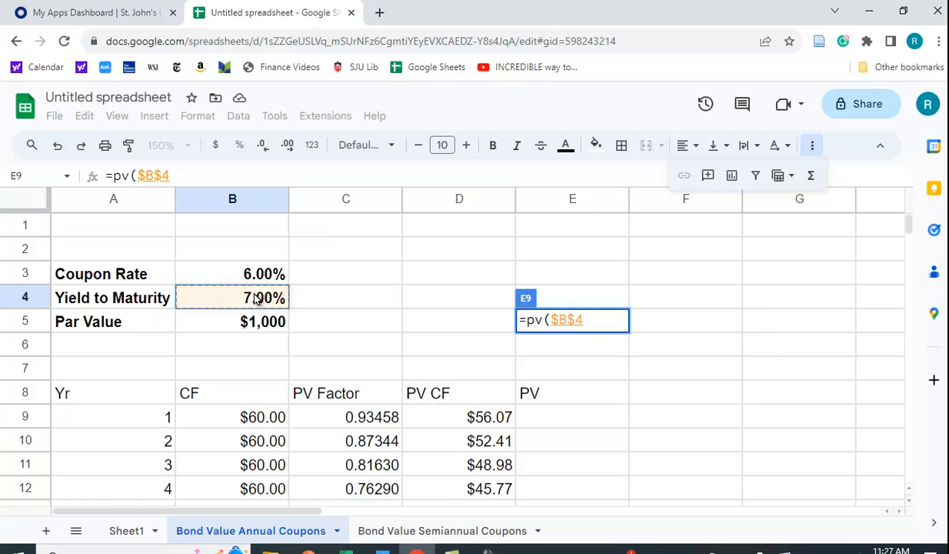
pyautogui.write(',')
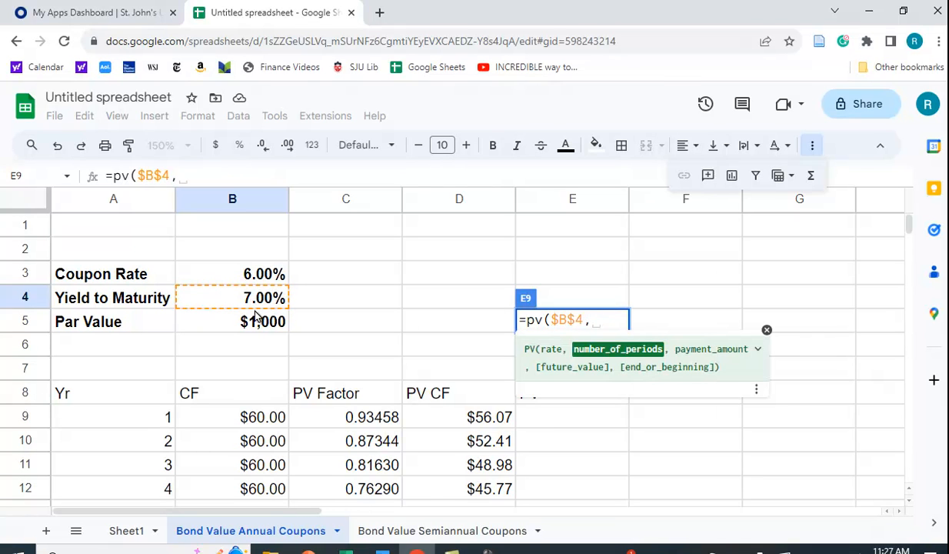
pyautogui.click(143, 424)
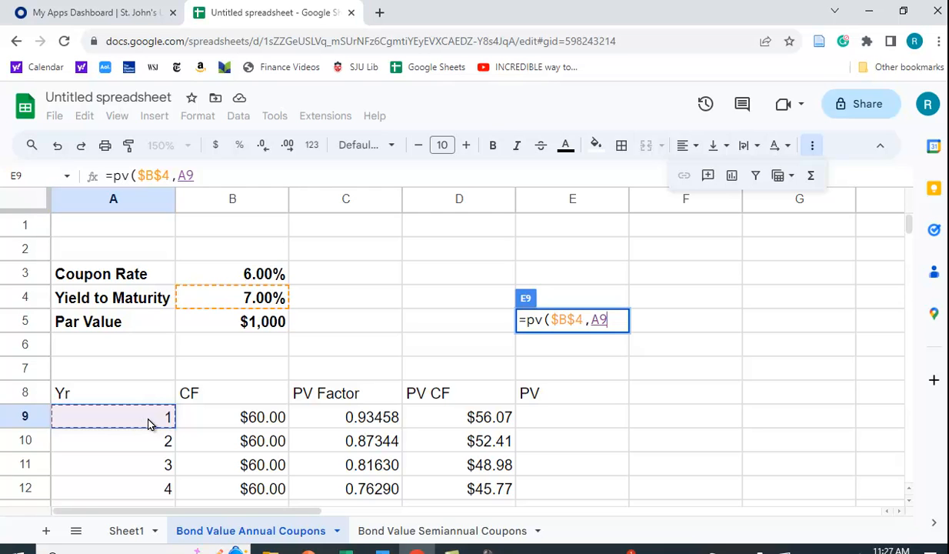
pyautogui.write(',')
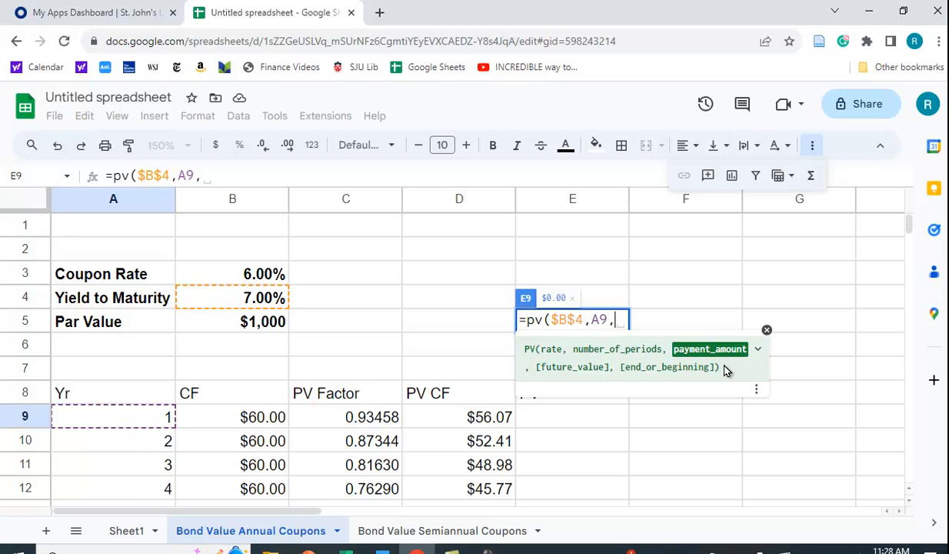
pyautogui.write('0,')
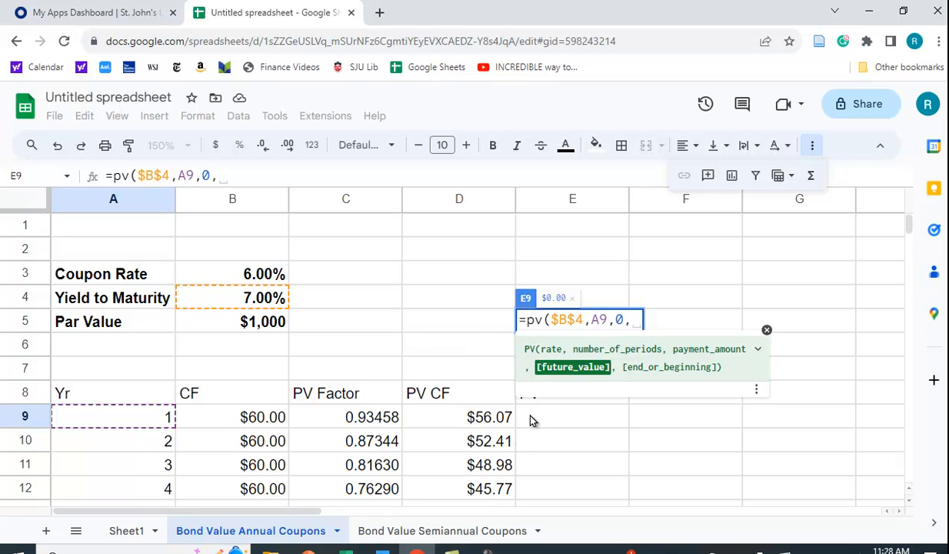
pyautogui.click(246, 423)
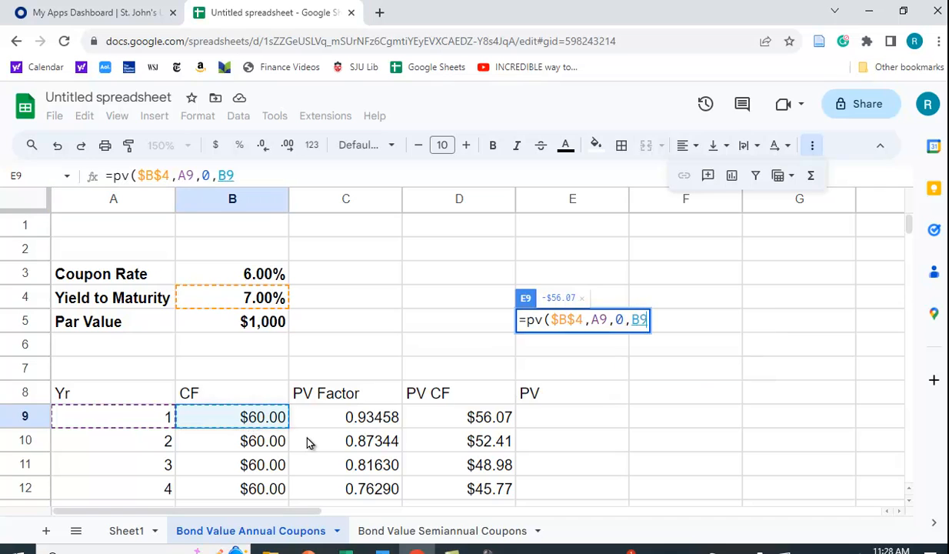
pyautogui.write(')')
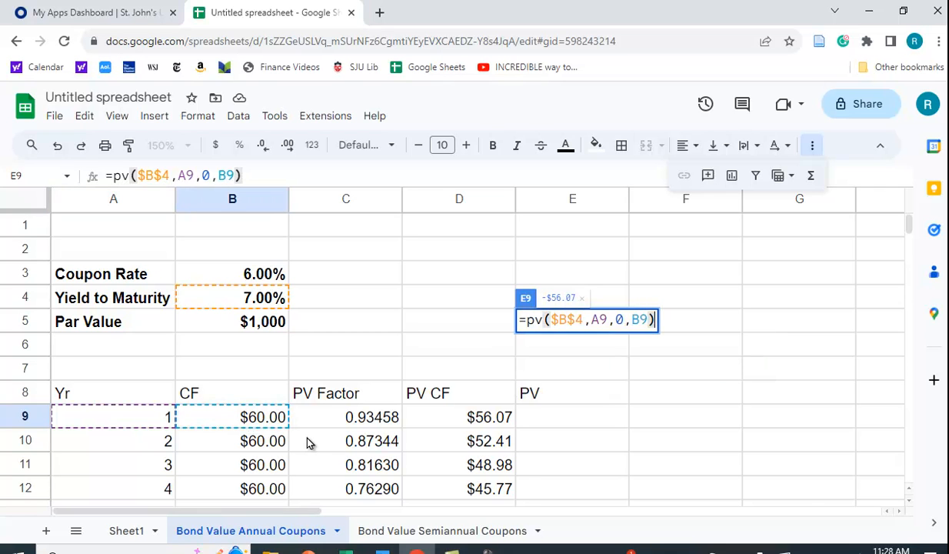
pyautogui.press('Return')
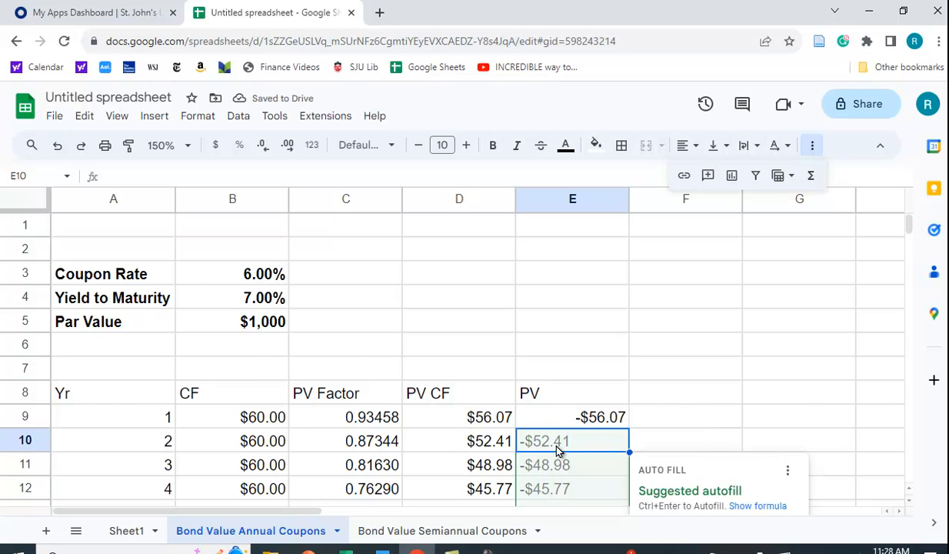
# Step: Accept the suggested autofill of the PV formula down column E and total the column in E15 with =SUM(E9:E14)
pyautogui.scroll(-2, 575, 412)
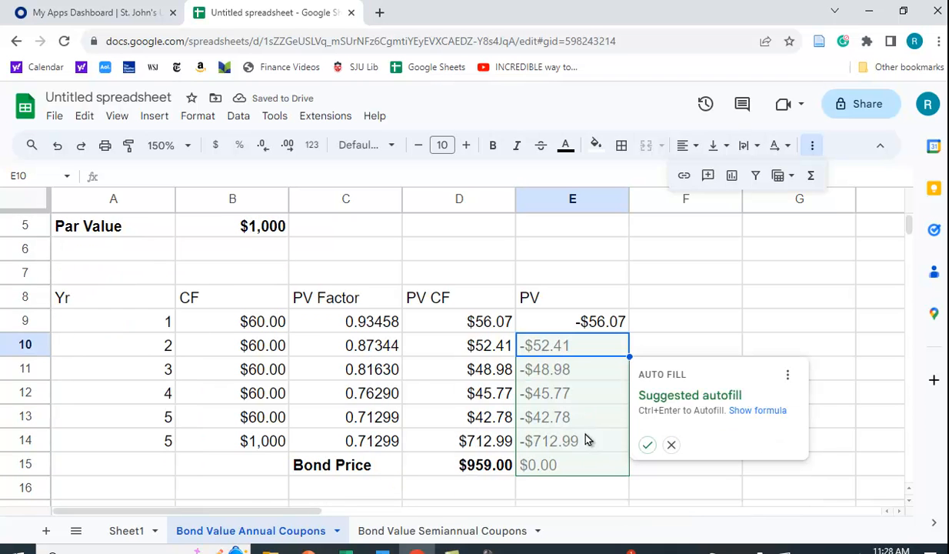
pyautogui.click(647, 444)
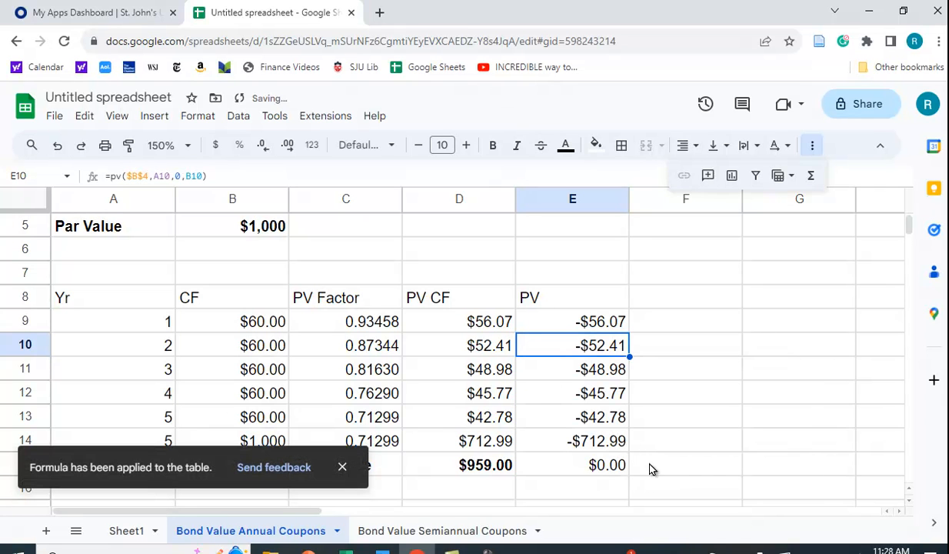
pyautogui.click(590, 463)
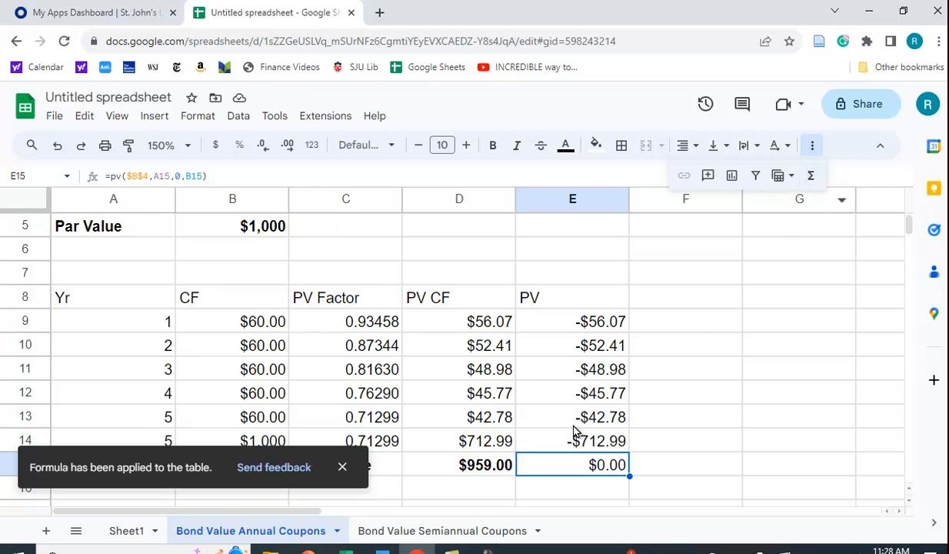
pyautogui.click(809, 176)
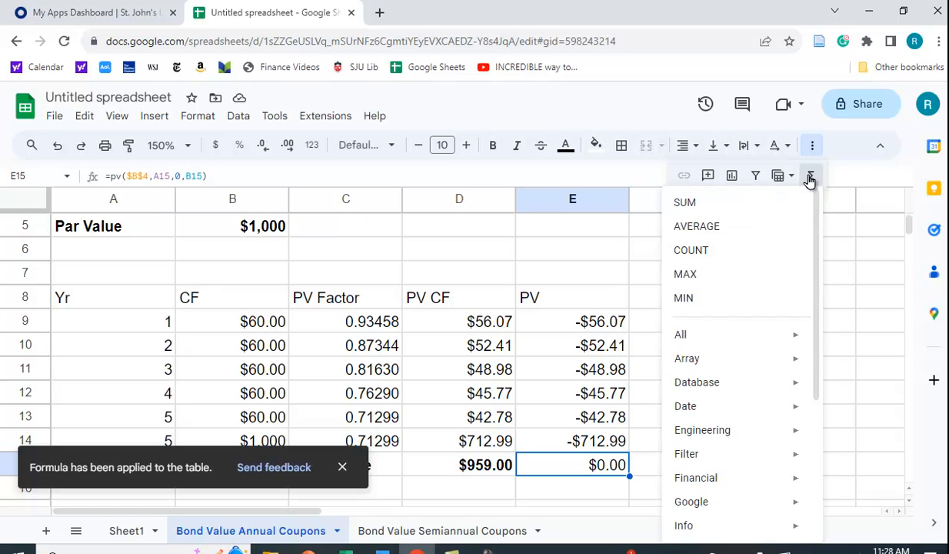
pyautogui.click(696, 204)
pyautogui.moveTo(588, 326); pyautogui.dragTo(590, 414)
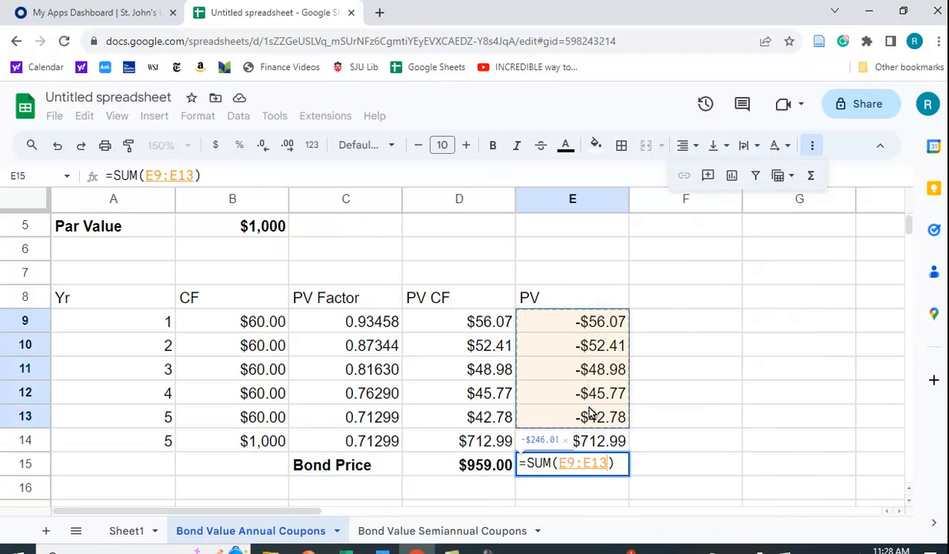
pyautogui.click(669, 388)
pyautogui.moveTo(598, 330); pyautogui.dragTo(598, 436)
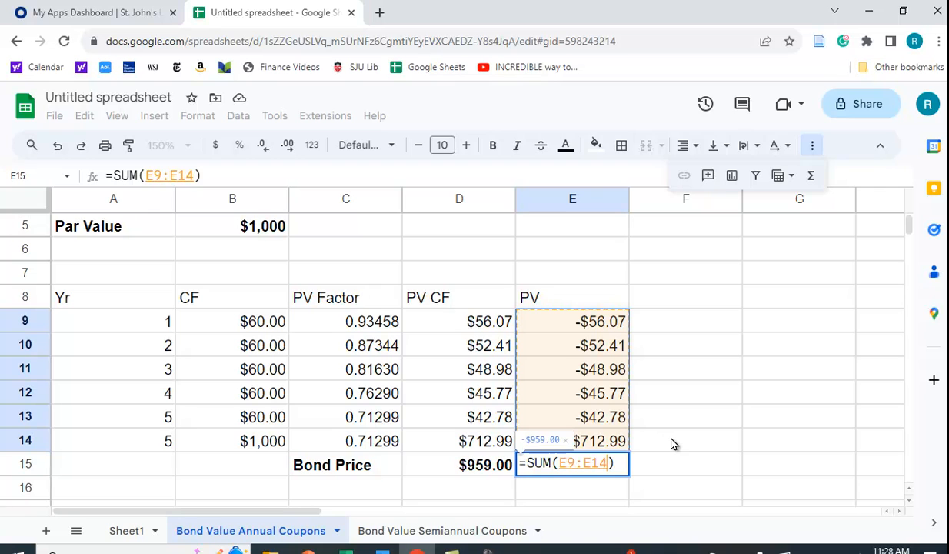
pyautogui.press('Return')
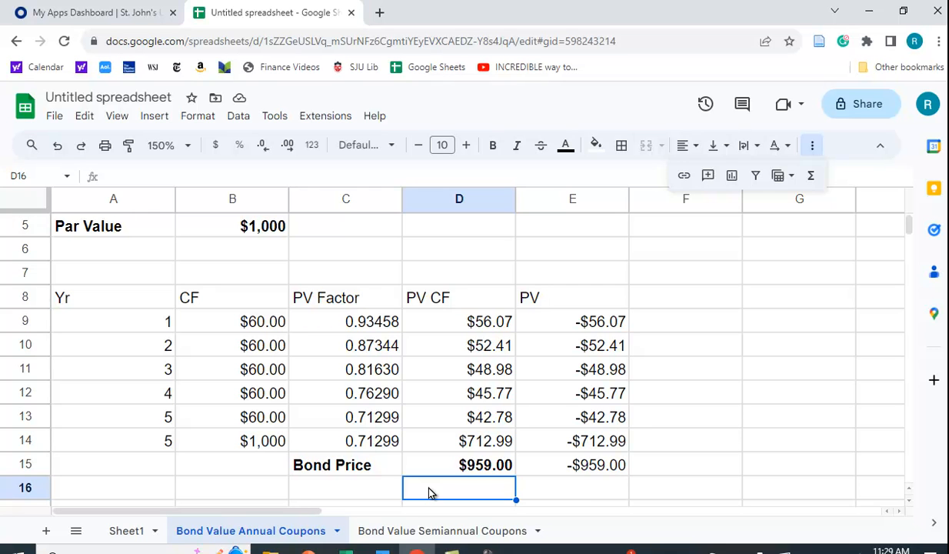
# Step: Calculate the whole bond's price in D16 with a single PV formula, =PV(B4,A13,B9,B5)
pyautogui.write('=pv(')
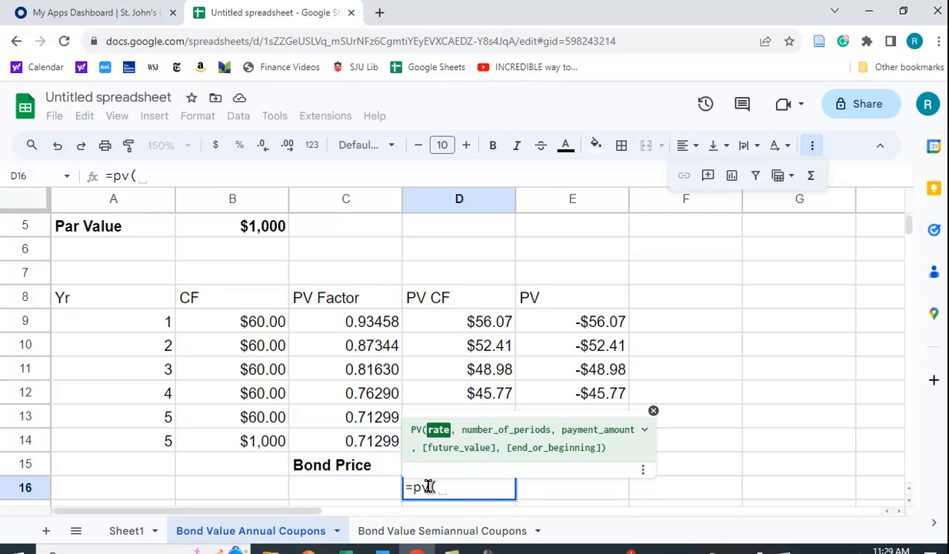
pyautogui.scroll(1, 342, 366)
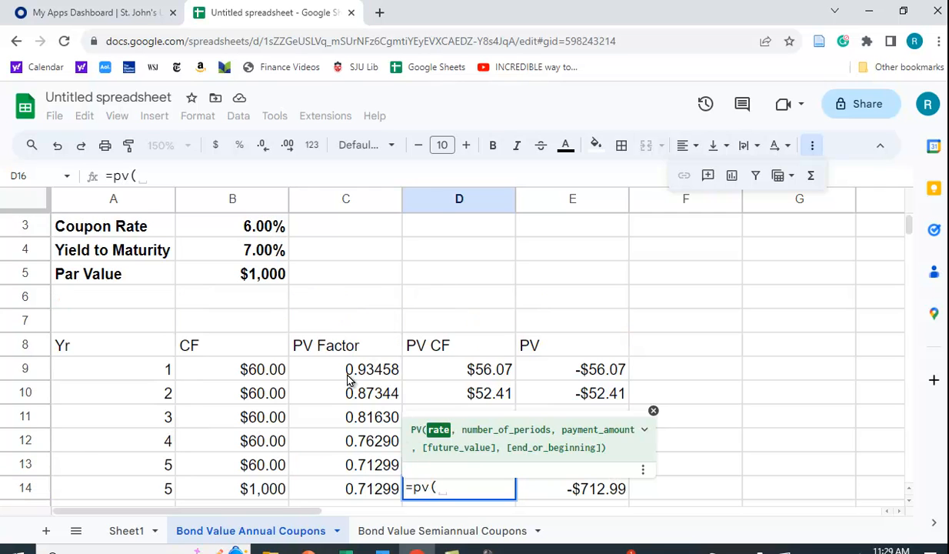
pyautogui.click(243, 254)
pyautogui.write(',')
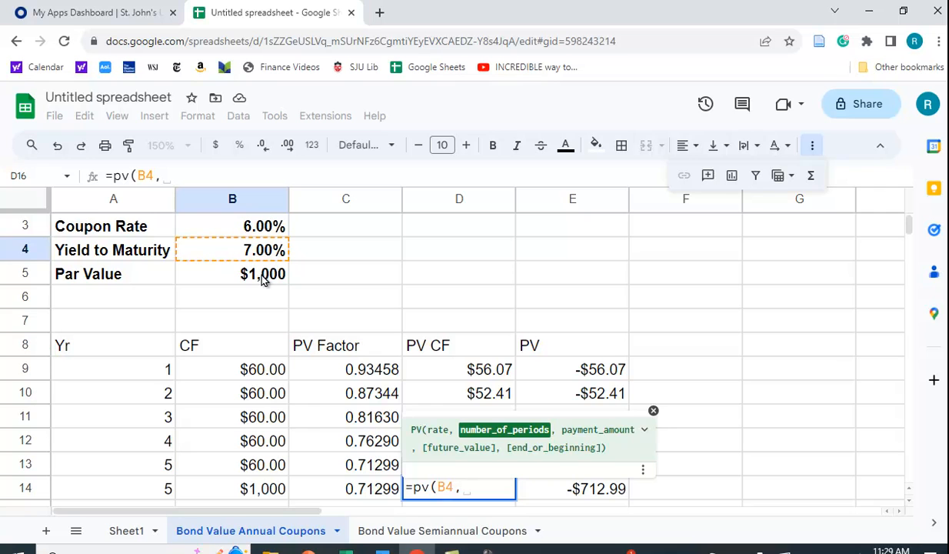
pyautogui.click(159, 467)
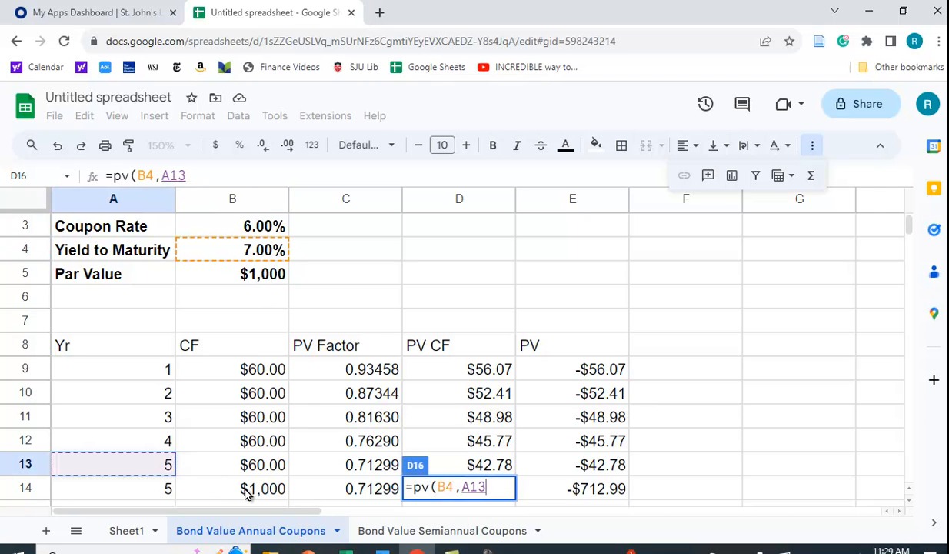
pyautogui.write(',')
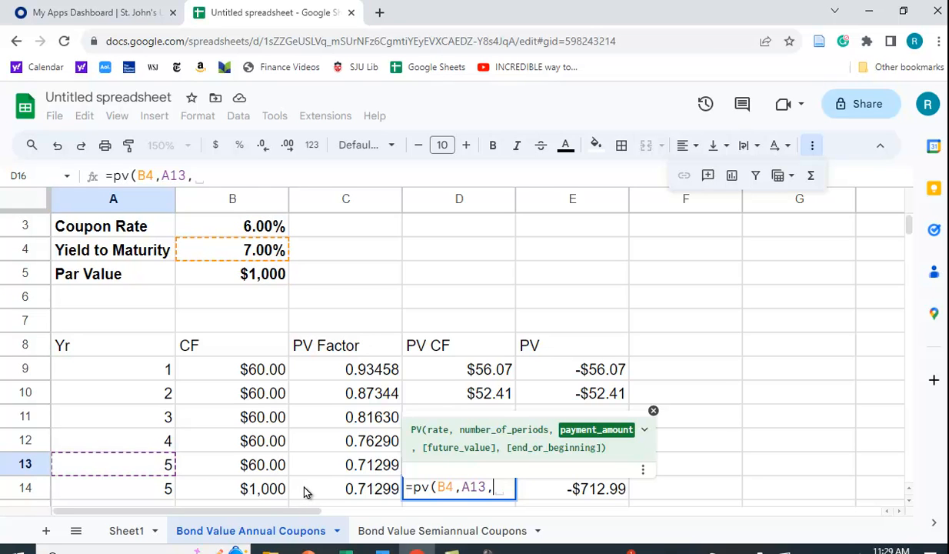
pyautogui.click(271, 374)
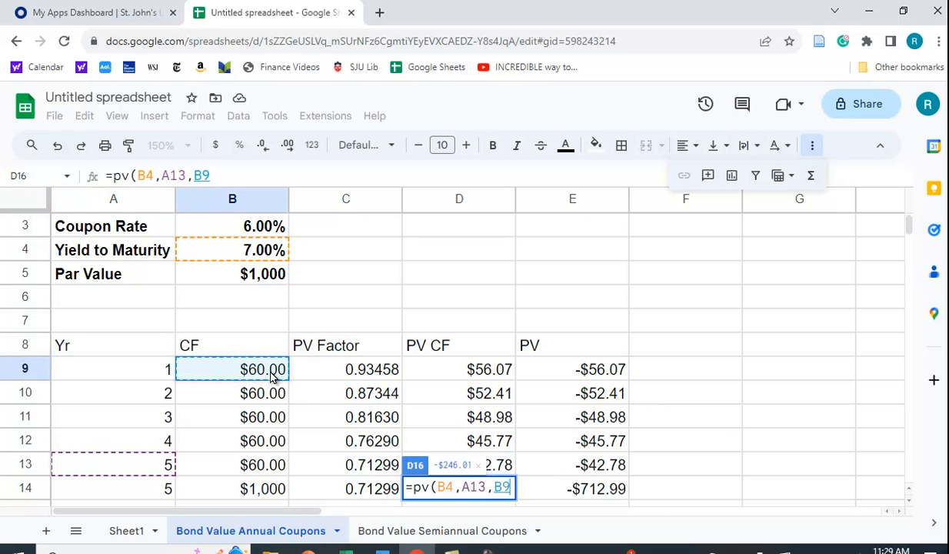
pyautogui.write(',')
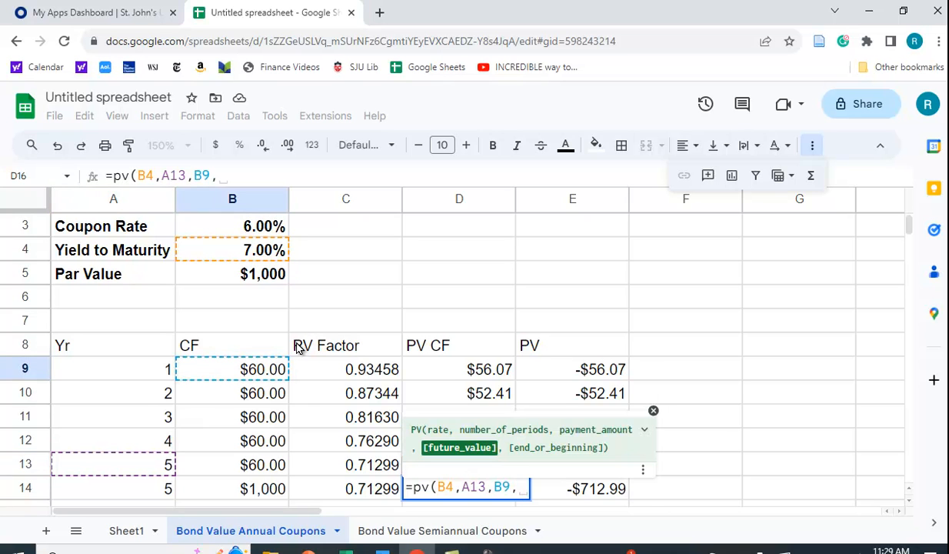
pyautogui.click(254, 277)
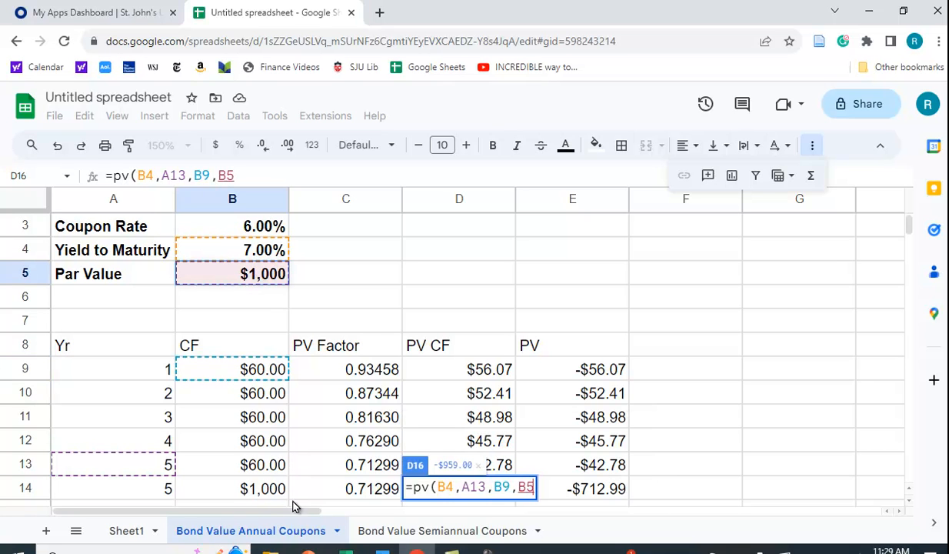
pyautogui.write(')')
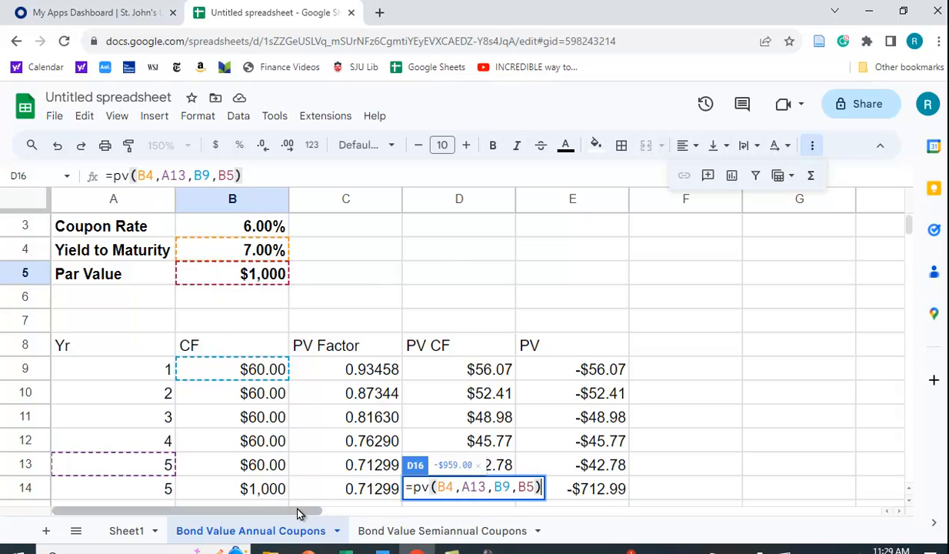
pyautogui.press('Return')
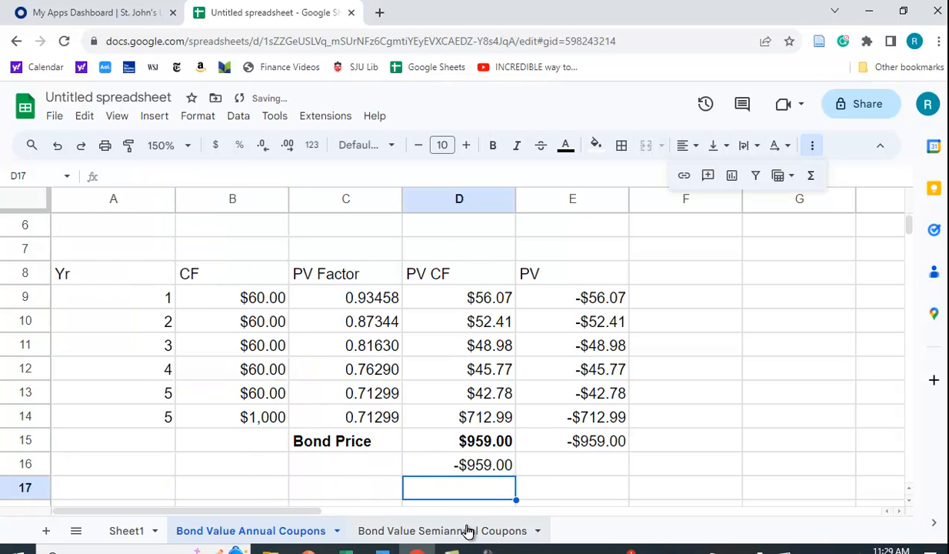
# Step: Set the yield to maturity in B4 to 3% and compare the recalculated bond prices in rows 15 and 16
pyautogui.scroll(2, 446, 484)
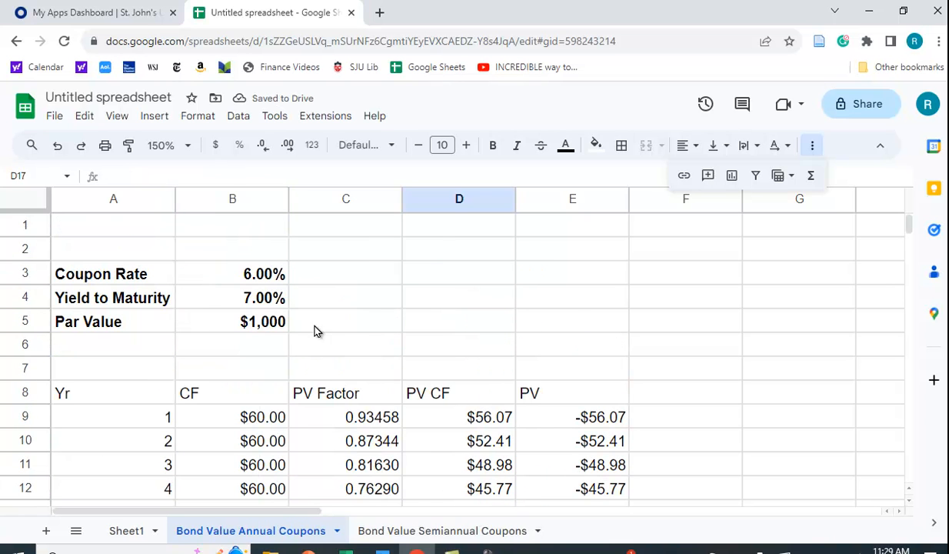
pyautogui.click(265, 300)
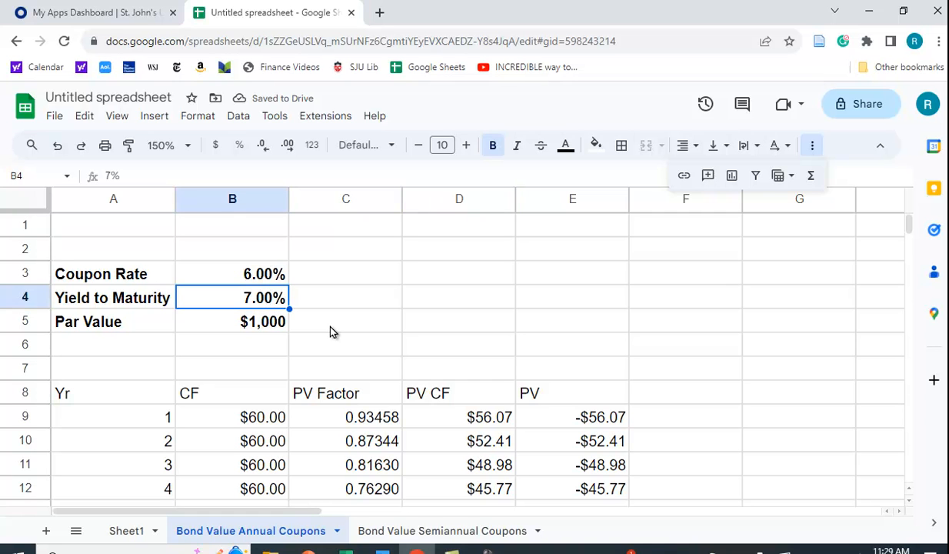
pyautogui.write('3')
pyautogui.press('Return')
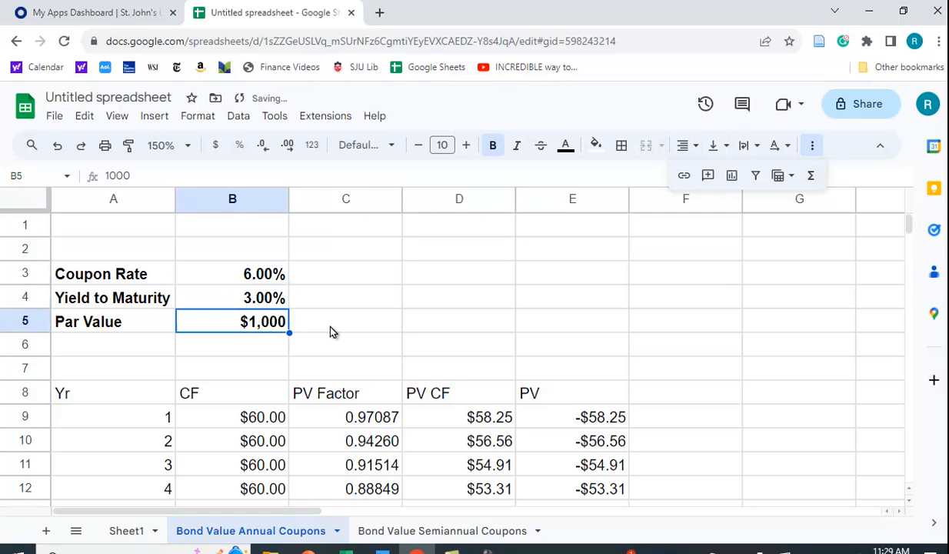
pyautogui.scroll(-2, 479, 267)
pyautogui.scroll(-1, 479, 267)
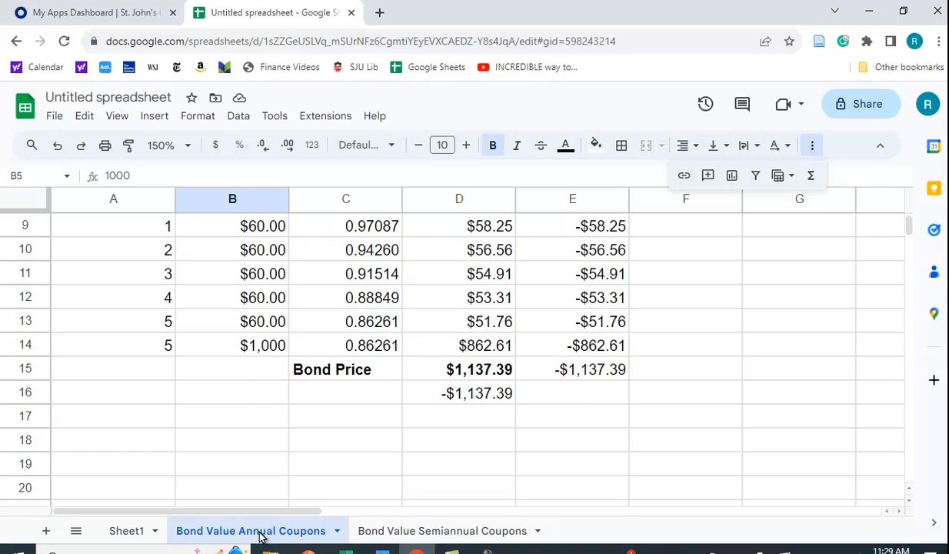
# Step: Copy the coupon rate, yield to maturity and par value block A3:B5 from the annual coupons sheet into A3 of the Bond Value Semiannual Coupons sheet
pyautogui.scroll(1, 171, 332)
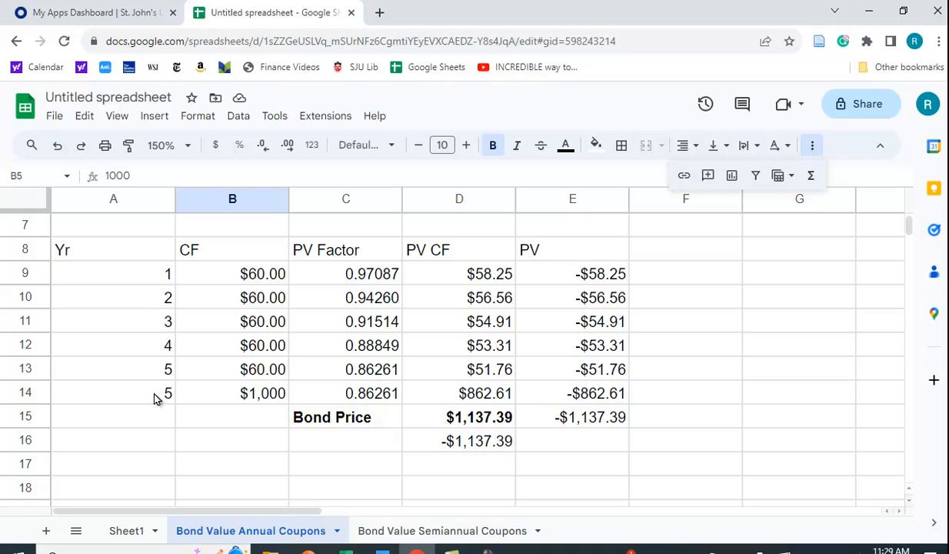
pyautogui.click(428, 532)
pyautogui.scroll(-1, 582, 462)
pyautogui.scroll(1, 582, 462)
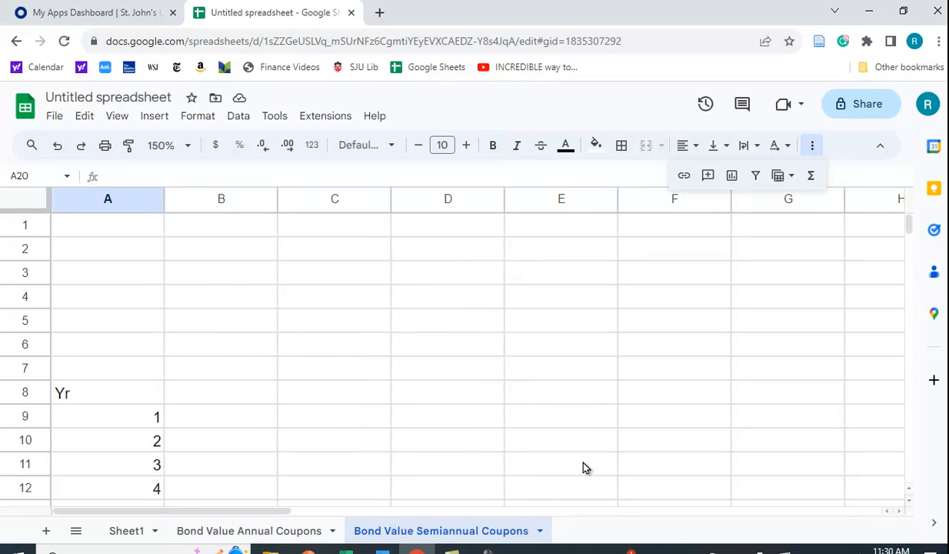
pyautogui.click(305, 525)
pyautogui.scroll(3, 229, 374)
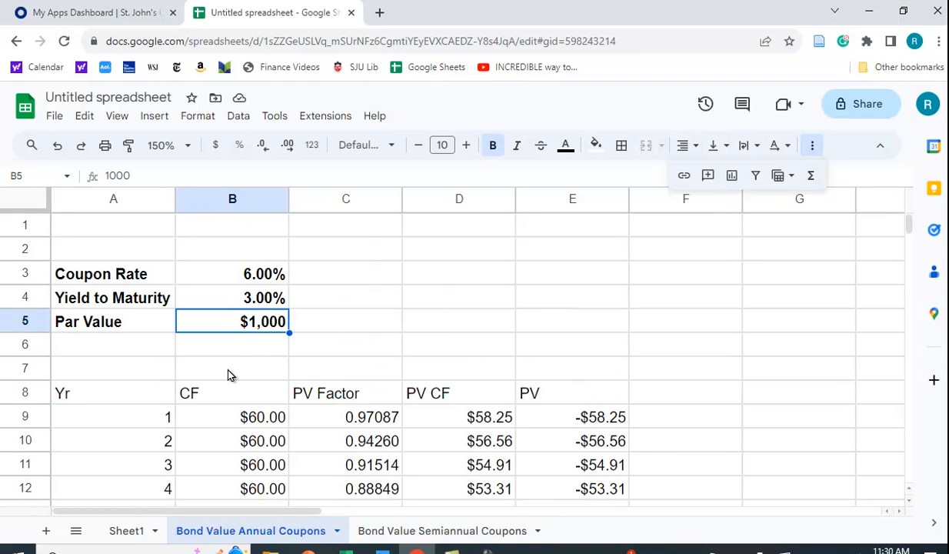
pyautogui.moveTo(94, 286); pyautogui.dragTo(228, 324)
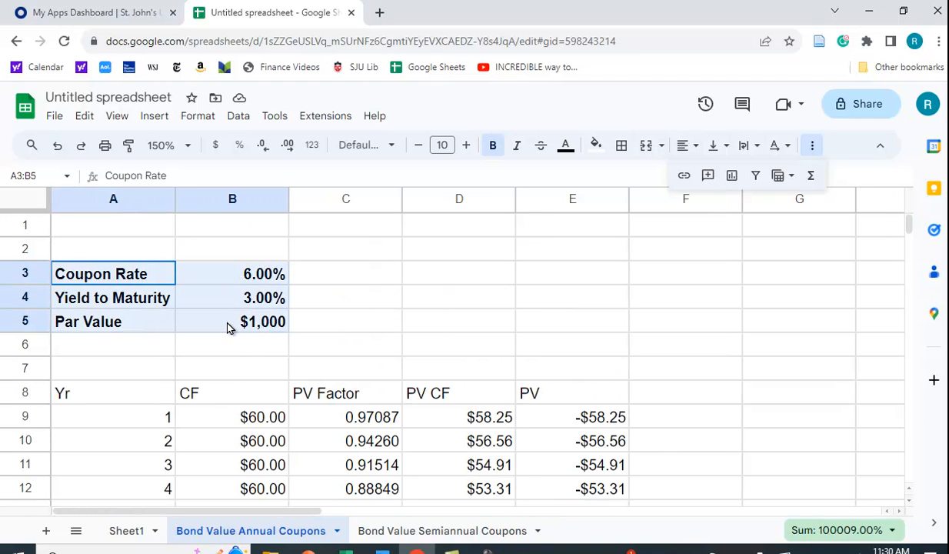
pyautogui.rightClick(206, 303)
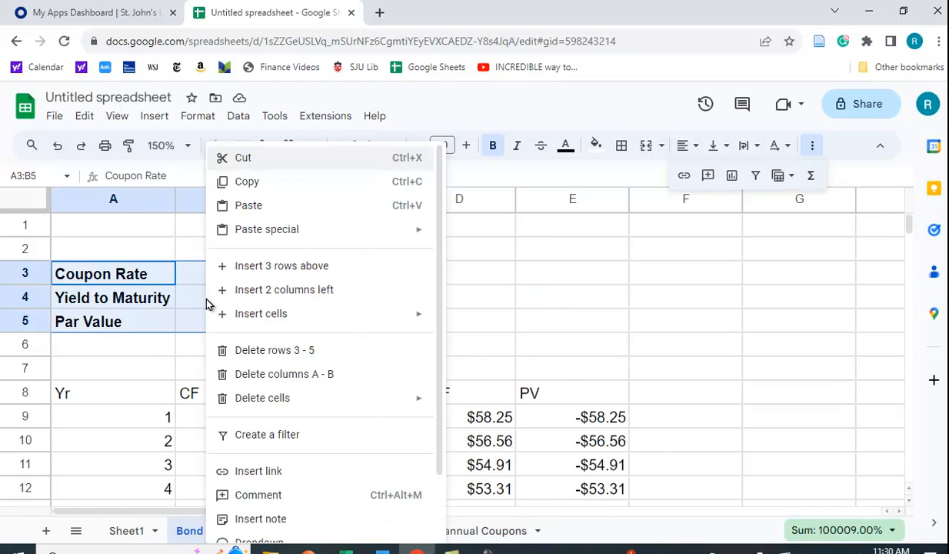
pyautogui.click(250, 190)
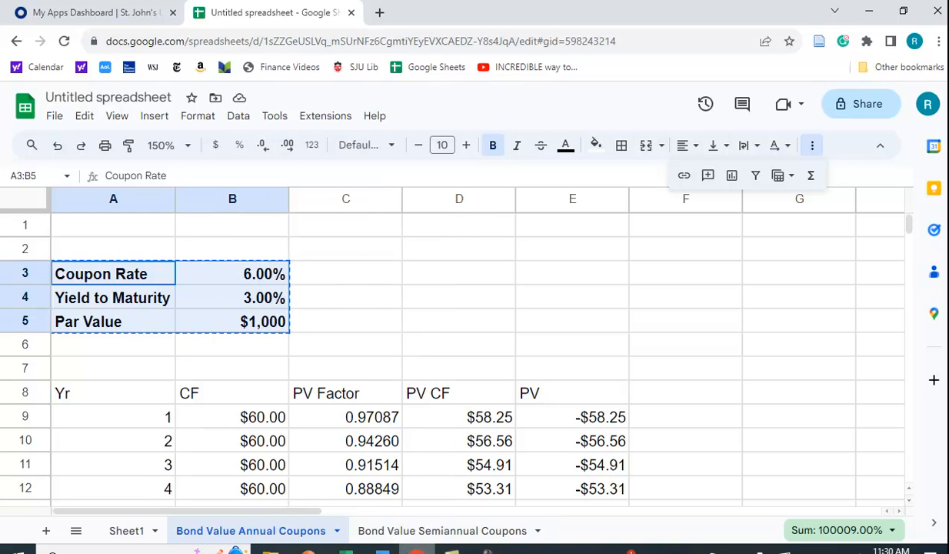
pyautogui.click(394, 532)
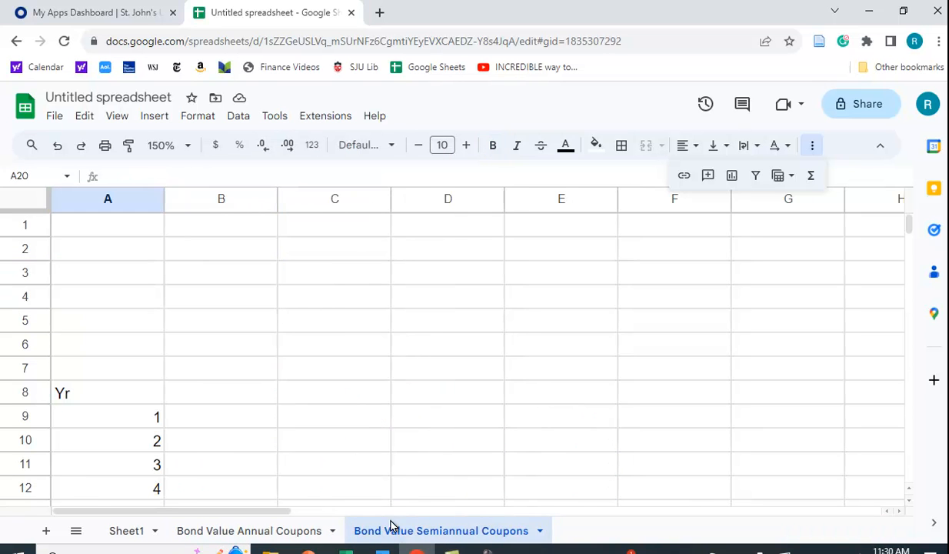
pyautogui.click(123, 275)
pyautogui.rightClick(124, 275)
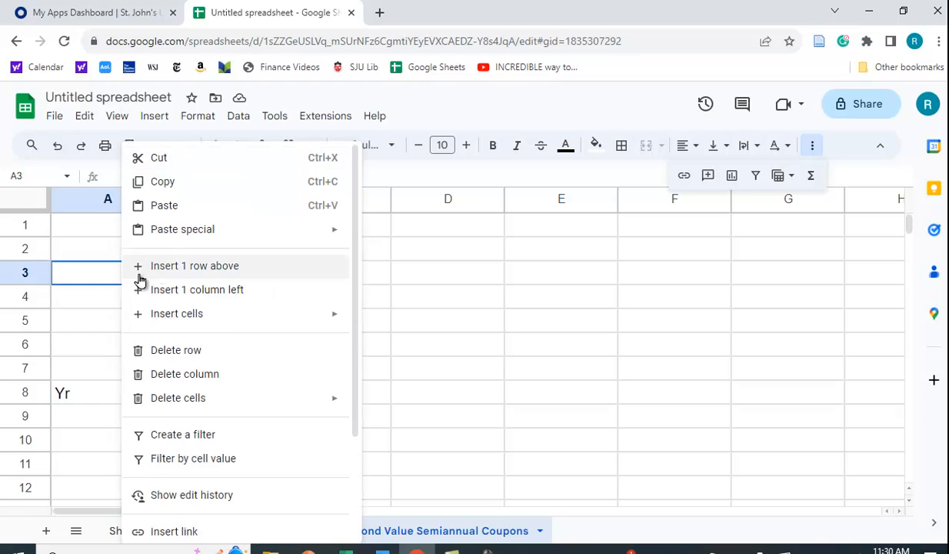
pyautogui.click(170, 205)
pyautogui.click(506, 362)
# Step: Fit the width of column A on the semiannual sheet to its longest label
pyautogui.scroll(-2, 530, 398)
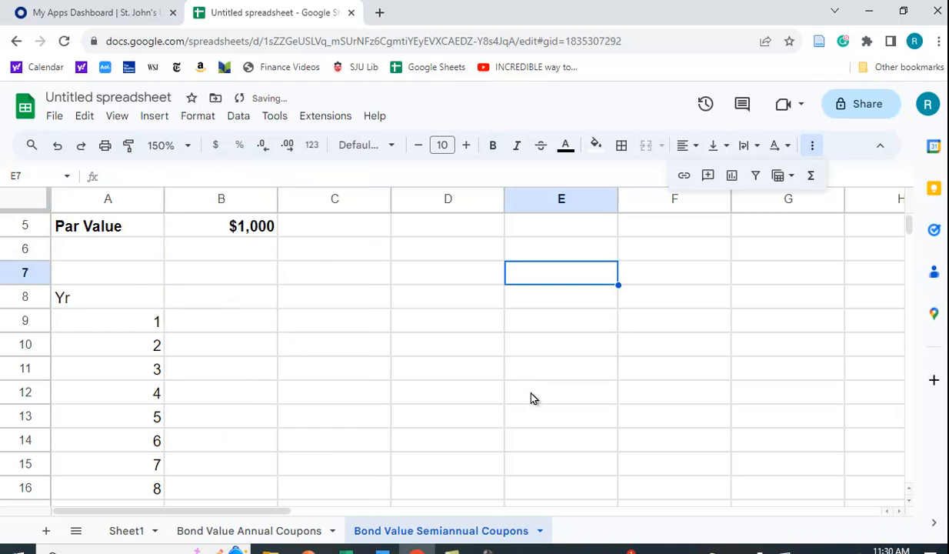
pyautogui.scroll(2, 532, 404)
pyautogui.scroll(-2, 471, 438)
pyautogui.scroll(-2, 472, 438)
pyautogui.scroll(3, 469, 439)
pyautogui.scroll(1, 464, 446)
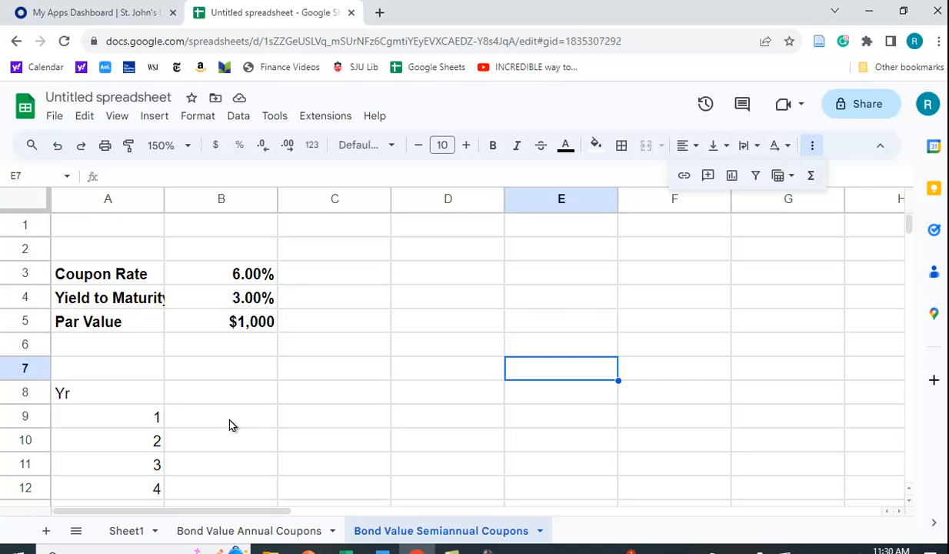
pyautogui.doubleClick(164, 199)
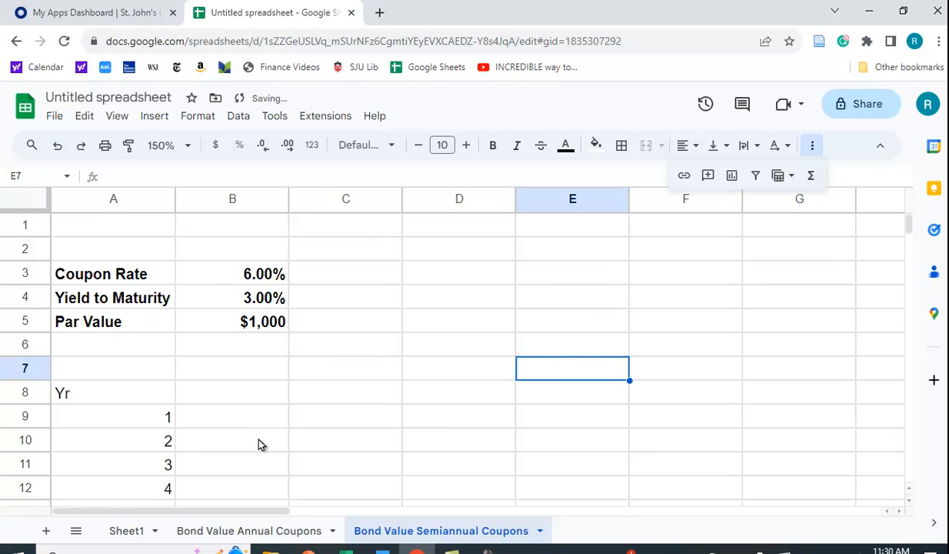
# Step: Enter the column header CF in B8, beside the Yr header
pyautogui.scroll(-3, 236, 441)
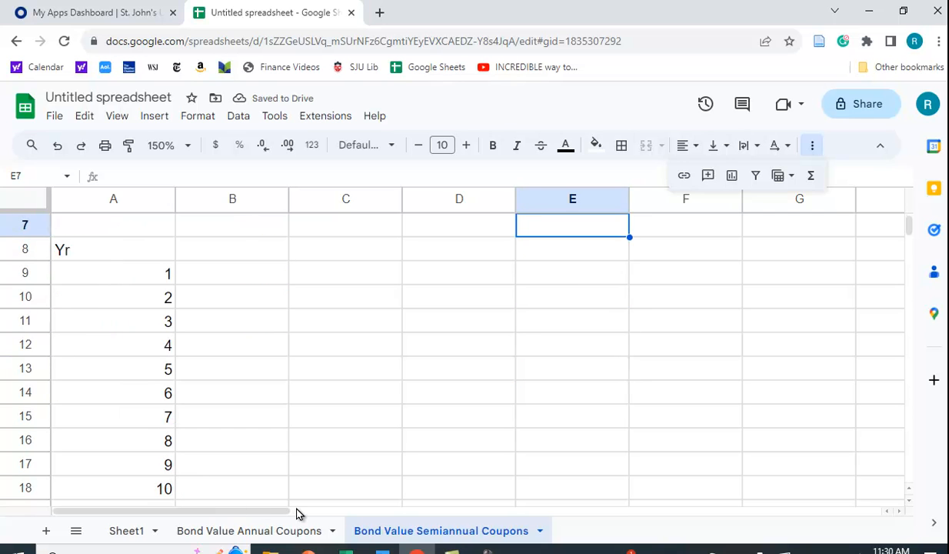
pyautogui.scroll(2, 312, 507)
pyautogui.scroll(1, 304, 496)
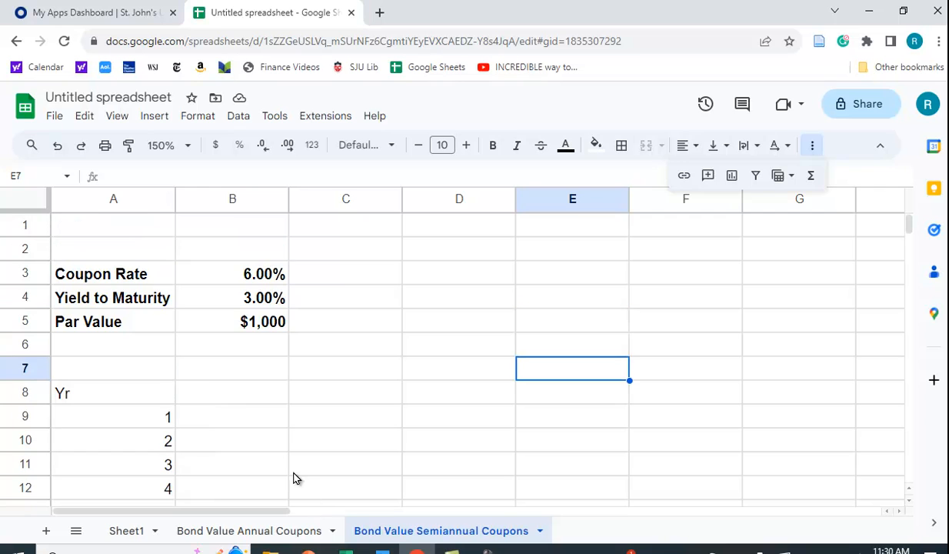
pyautogui.click(219, 394)
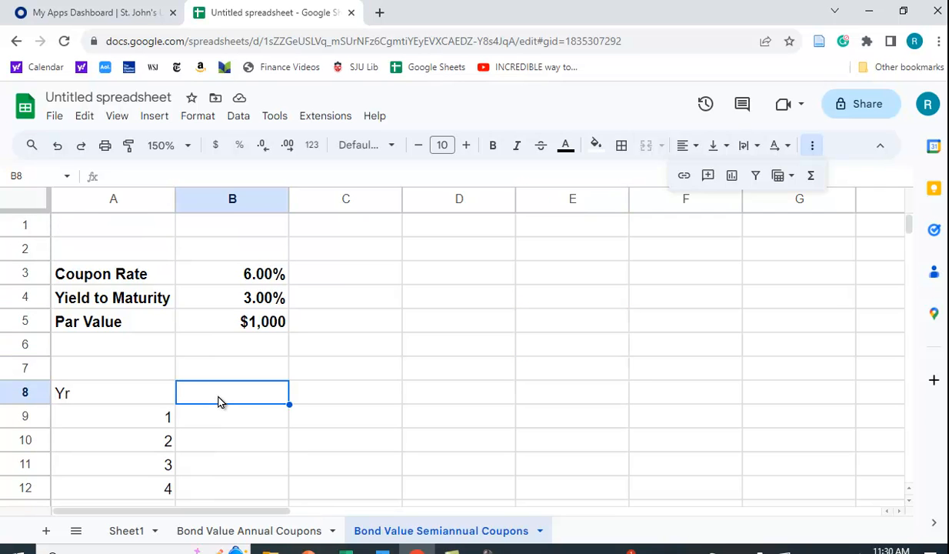
pyautogui.write('CF')
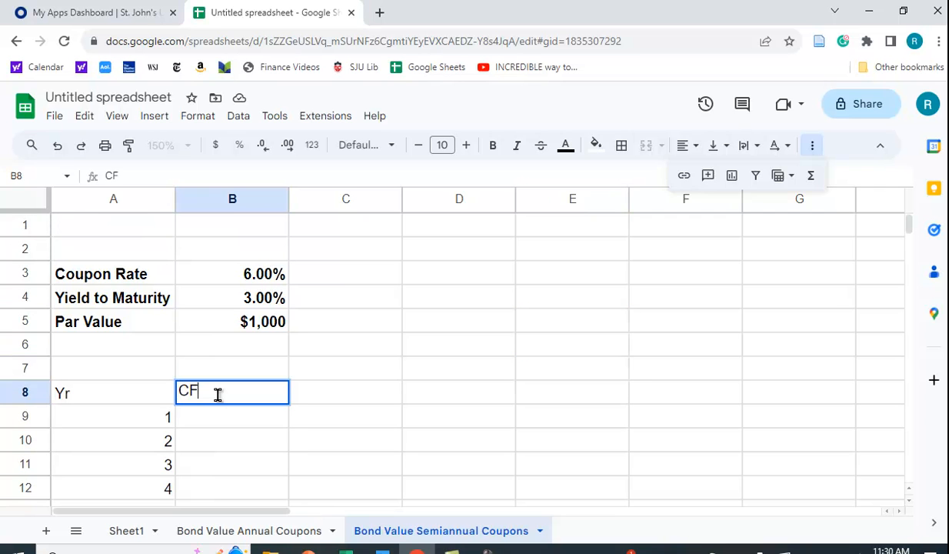
pyautogui.press('Return')
# Step: Calculate the semiannual coupon payment for period 1 in B9 as =$B$3*$B$5/2
pyautogui.write('=')
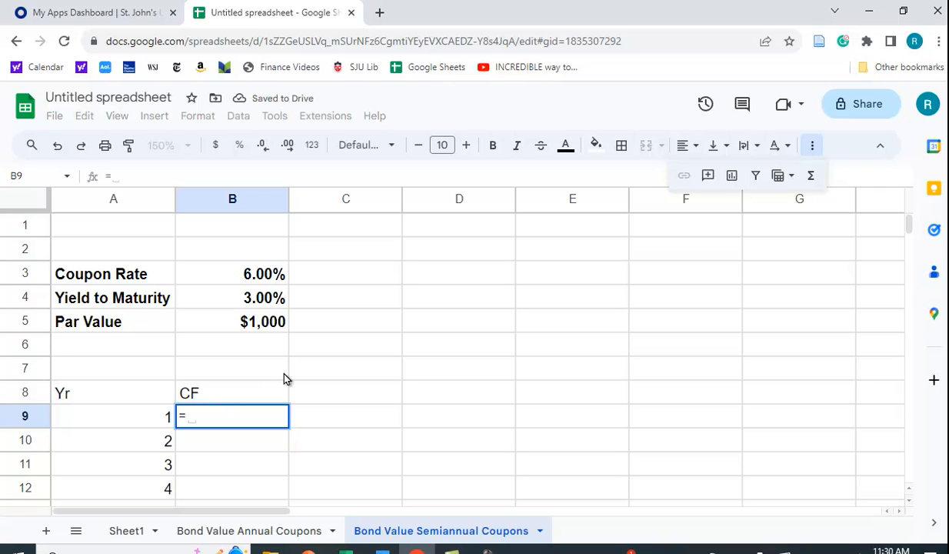
pyautogui.click(244, 277)
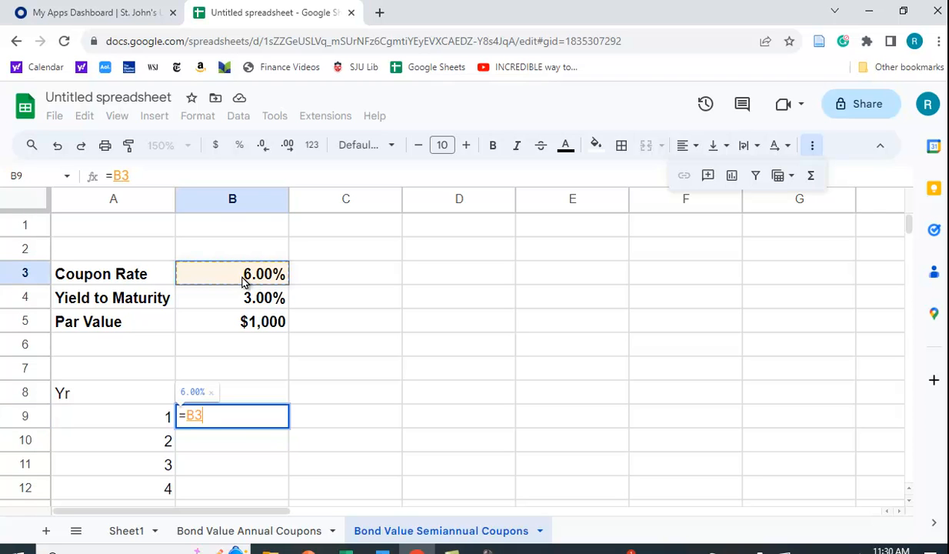
pyautogui.press('F4')
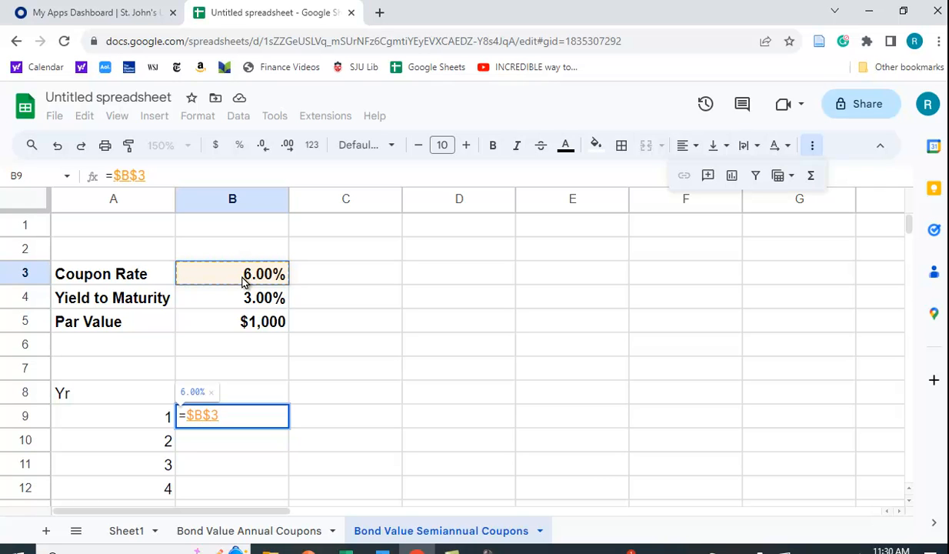
pyautogui.write('*')
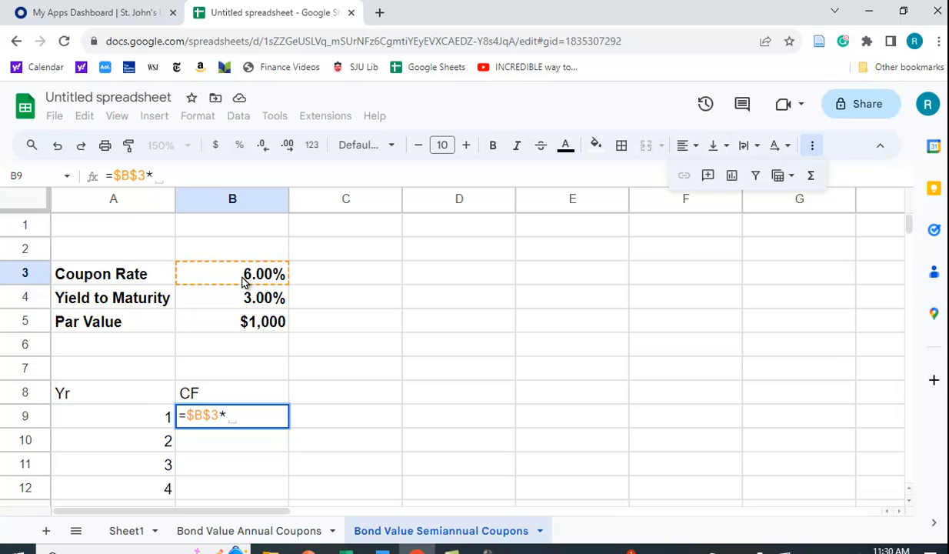
pyautogui.click(246, 317)
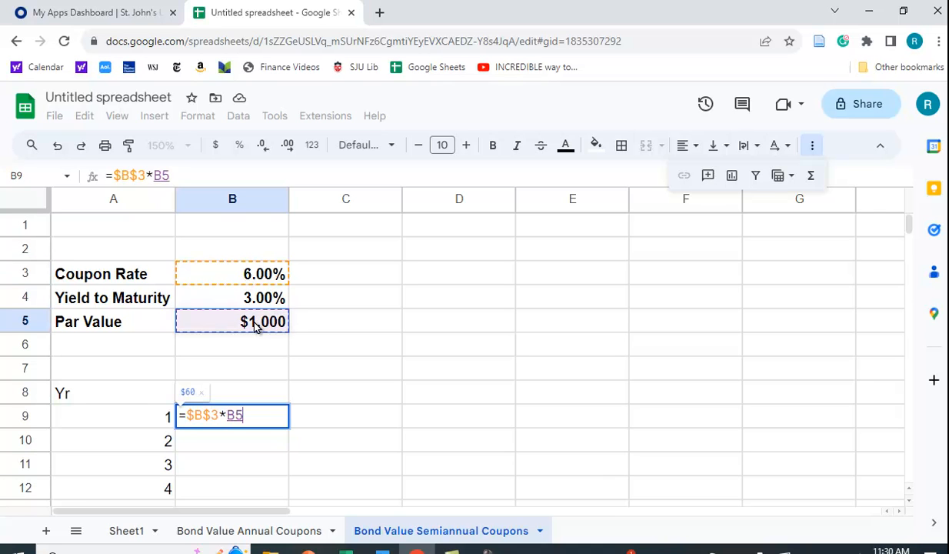
pyautogui.press('F4')
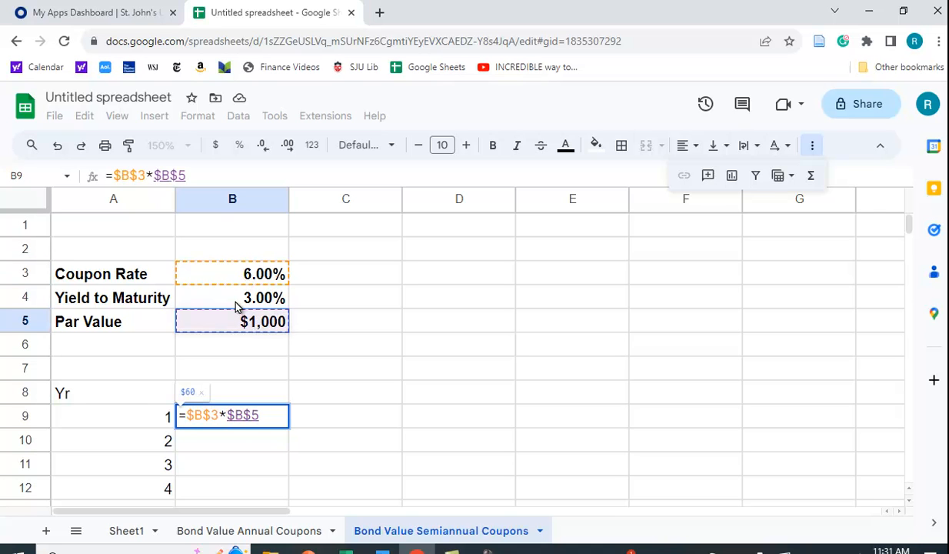
pyautogui.write('/2')
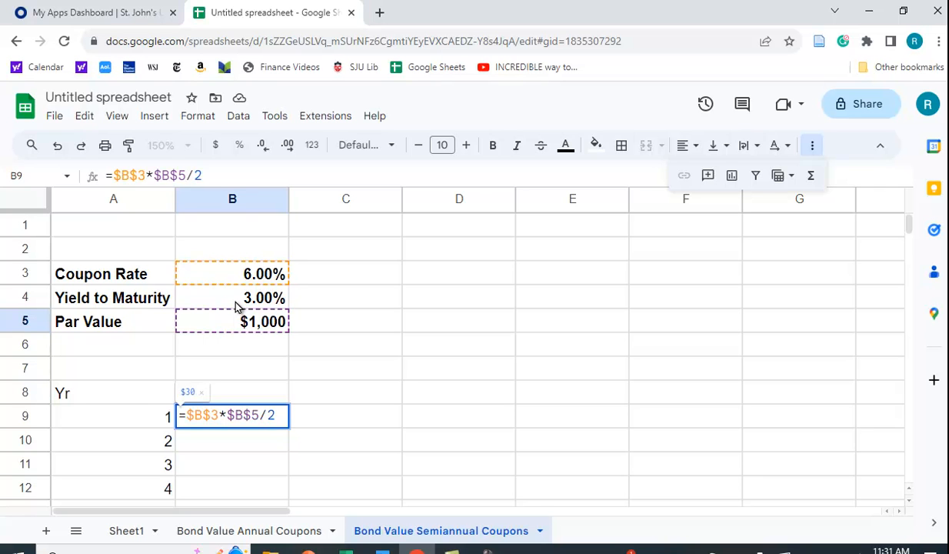
pyautogui.press('Return')
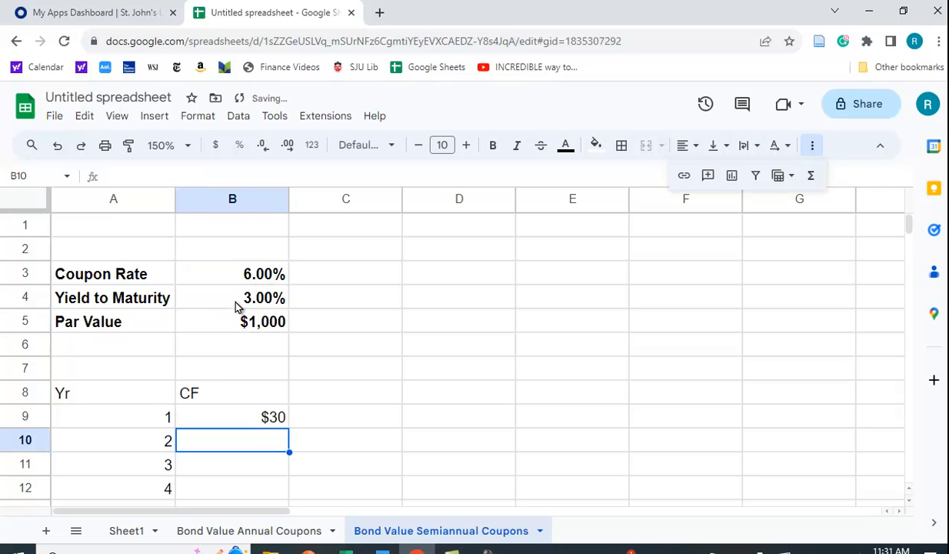
# Step: Show the coupon in B9 with two decimal places and fill its formula down to B18 for all ten periods
pyautogui.click(268, 417)
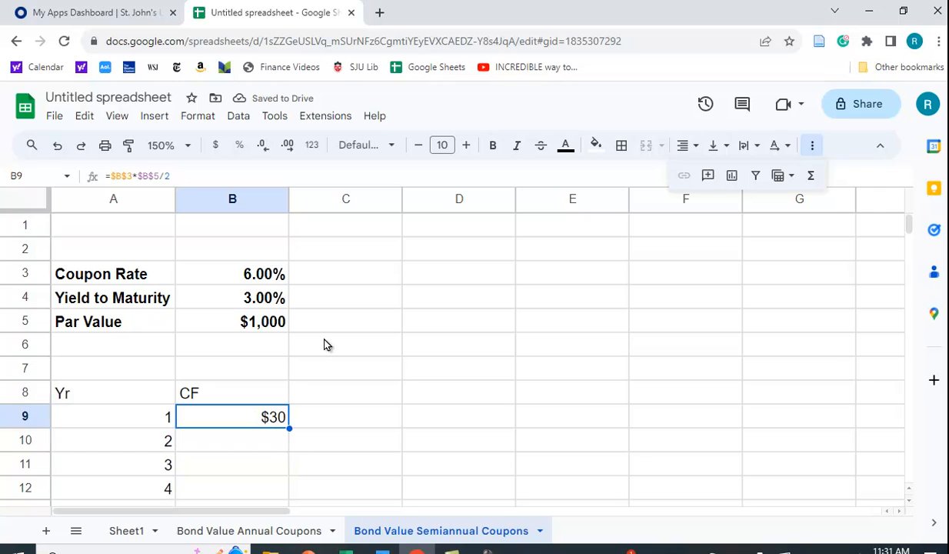
pyautogui.click(289, 146)
pyautogui.click(289, 146)
pyautogui.moveTo(289, 425); pyautogui.dragTo(254, 350)
pyautogui.click(244, 372)
pyautogui.scroll(4, 352, 412)
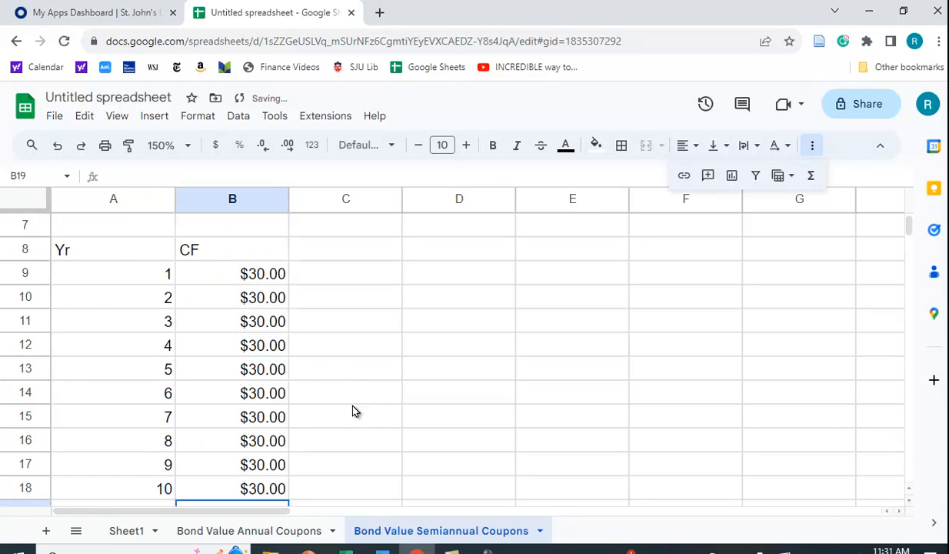
pyautogui.click(253, 329)
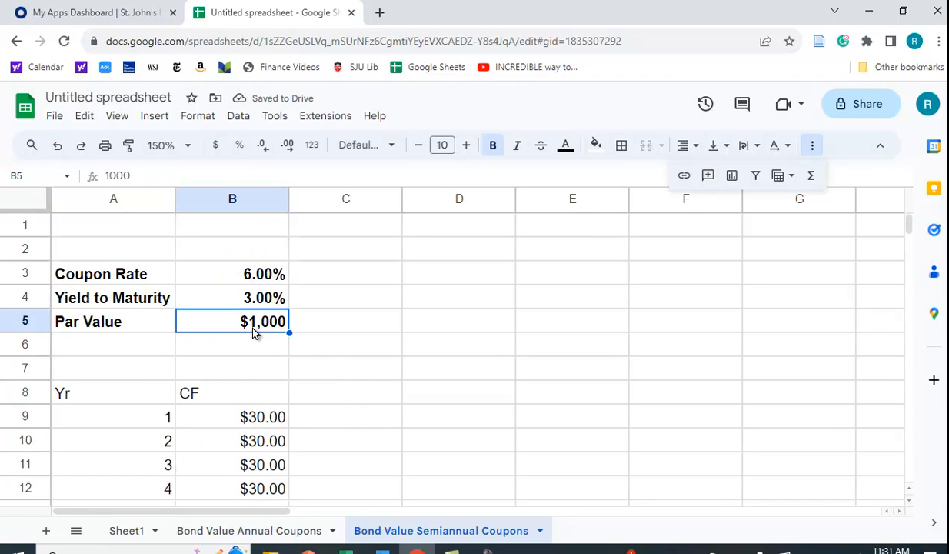
pyautogui.doubleClick(252, 327)
pyautogui.scroll(-3, 350, 348)
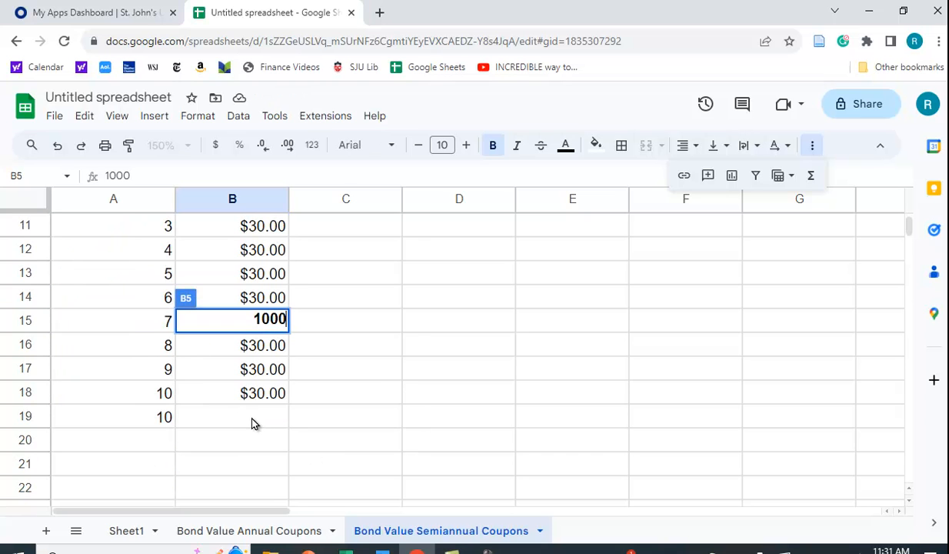
pyautogui.press('Return')
# Step: Enter the final par value repayment in B19 as a reference to the par value cell, =B5
pyautogui.scroll(-2, 347, 372)
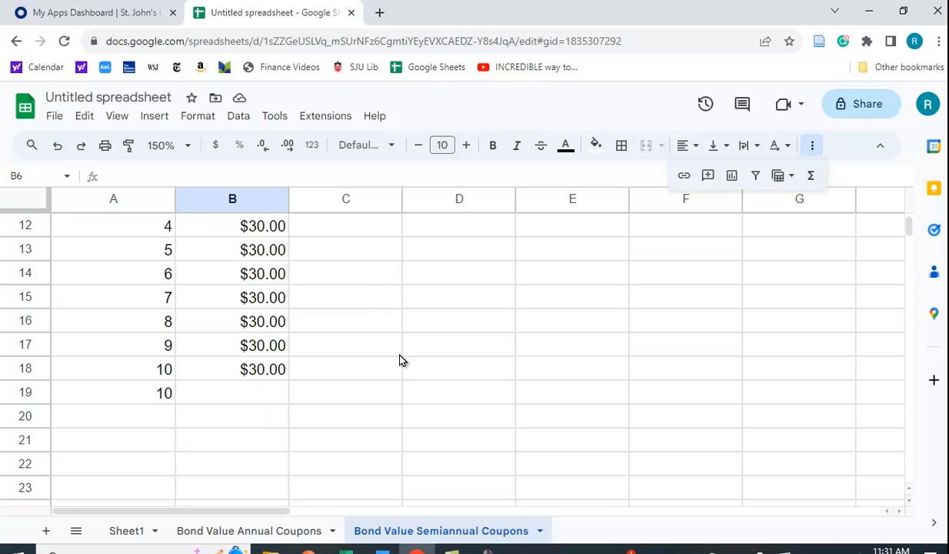
pyautogui.click(265, 399)
pyautogui.scroll(1, 304, 414)
pyautogui.scroll(2, 307, 412)
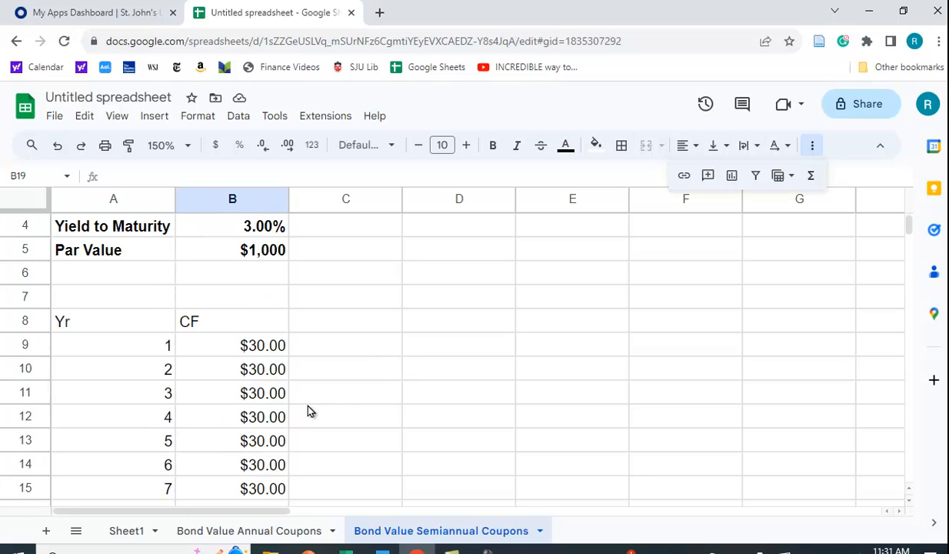
pyautogui.scroll(-2, 332, 353)
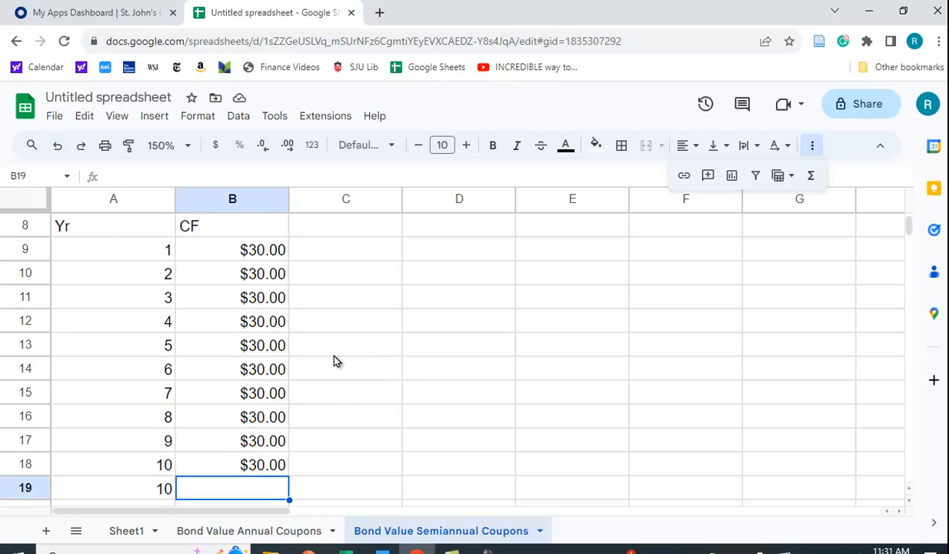
pyautogui.write('=')
pyautogui.scroll(2, 307, 323)
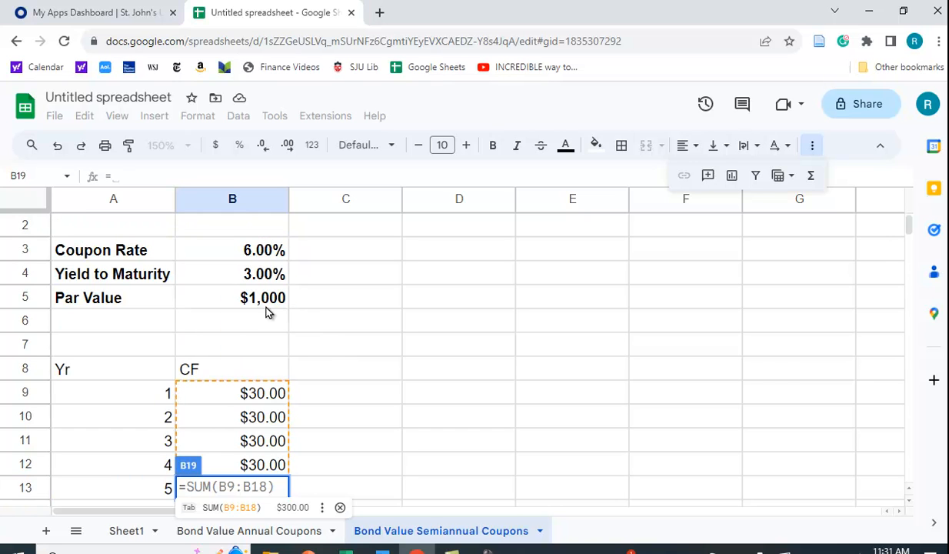
pyautogui.click(266, 306)
pyautogui.press('Return')
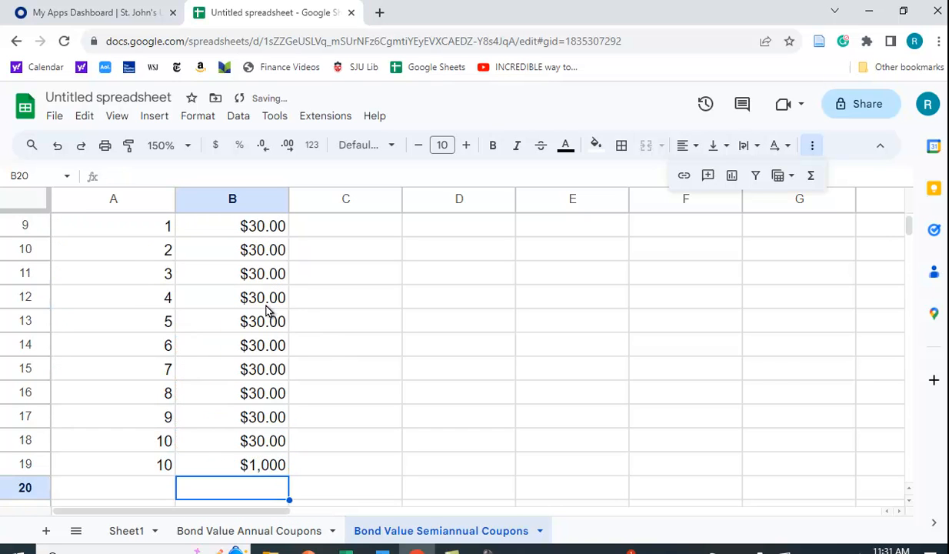
# Step: Enter the column header PV in C8, beside the CF header
pyautogui.scroll(-1, 369, 371)
pyautogui.scroll(2, 388, 400)
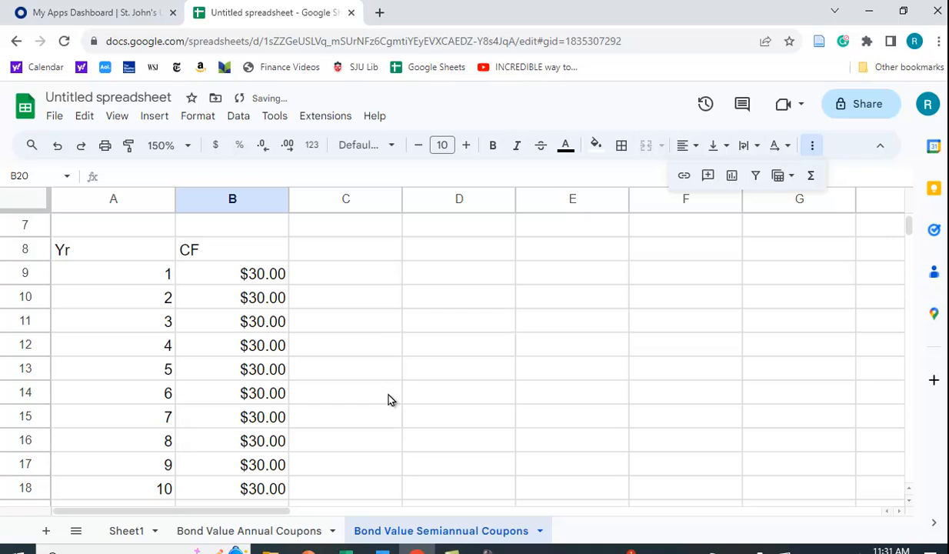
pyautogui.click(330, 257)
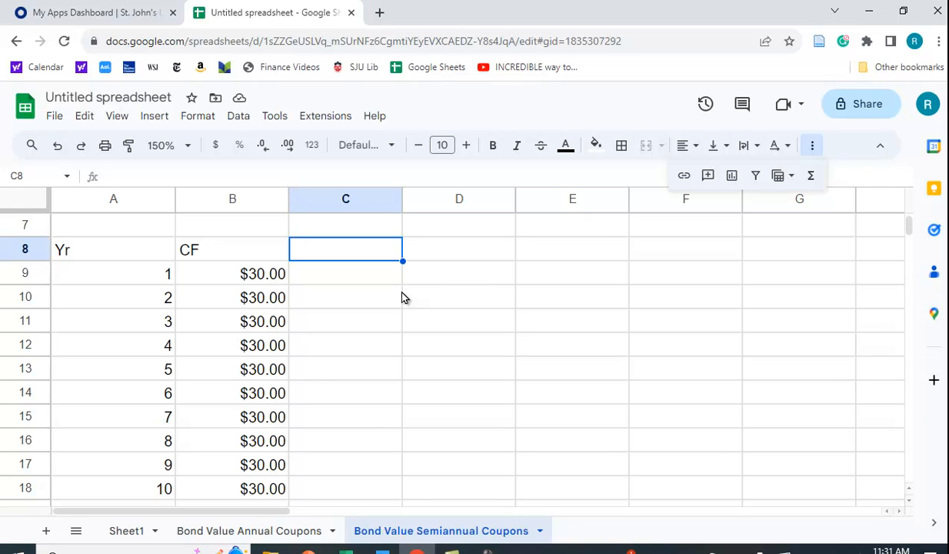
pyautogui.write('PV')
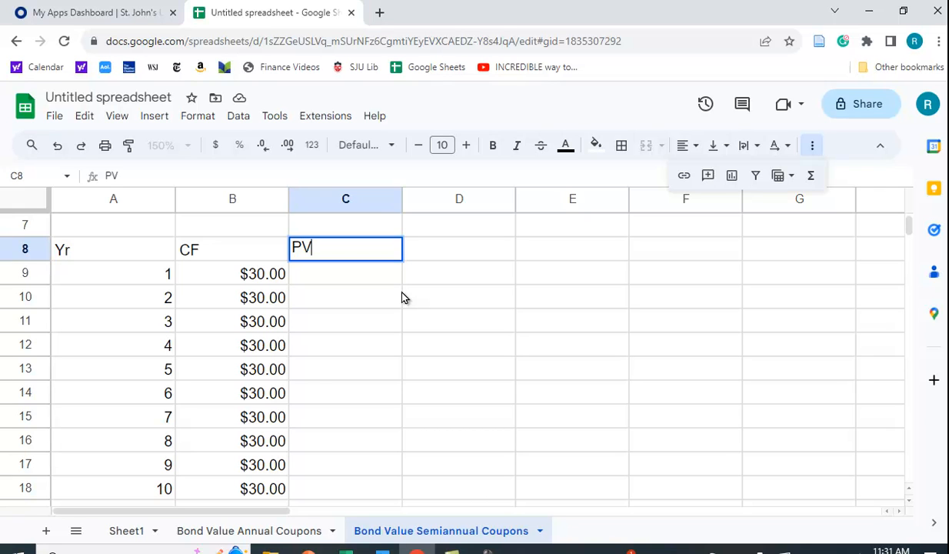
pyautogui.press('Return')
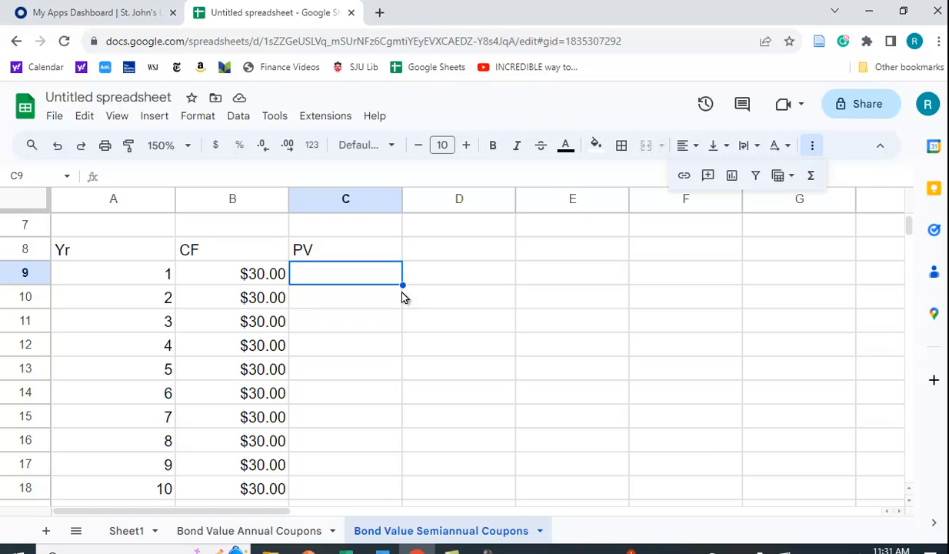
# Step: Calculate the present value of the period 1 cash flow in C9 as =pv($B$4/2,A9,0,B9)
pyautogui.write('=')
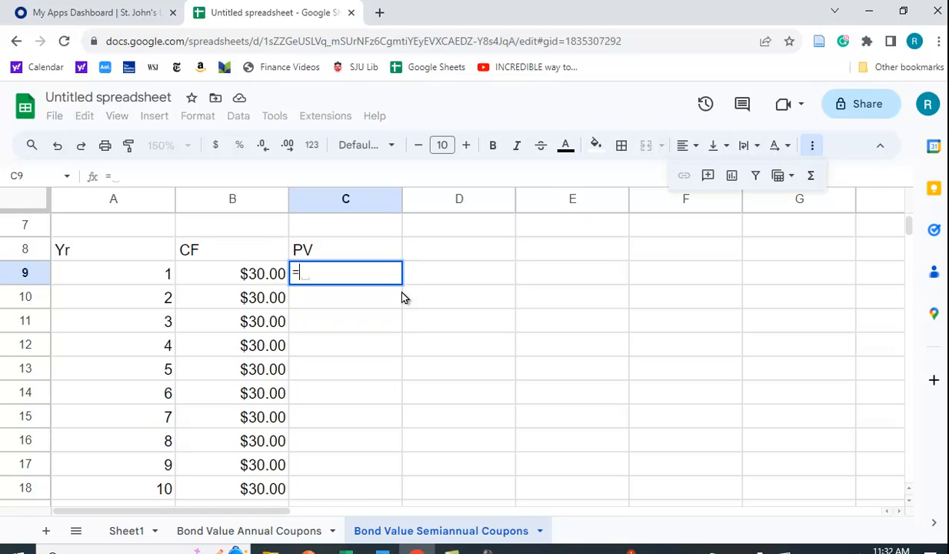
pyautogui.write('pv')
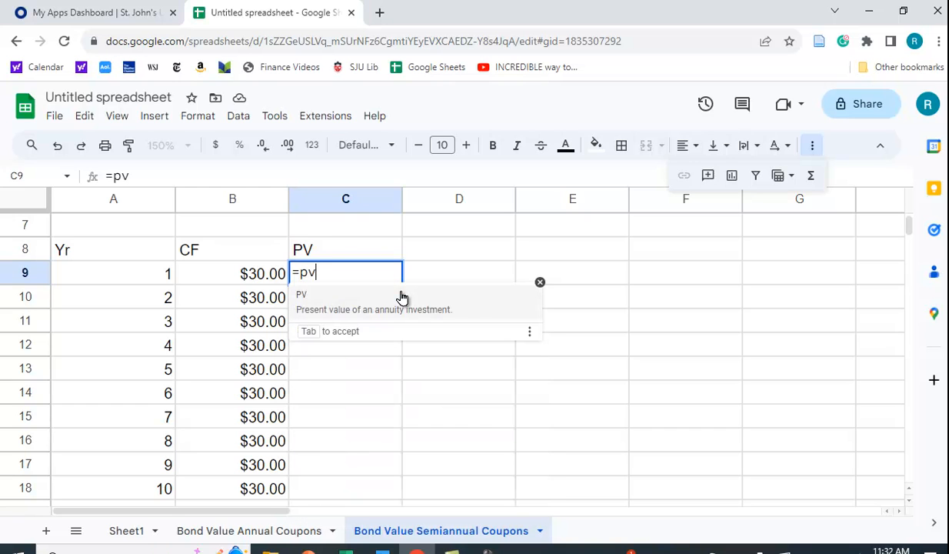
pyautogui.write('(')
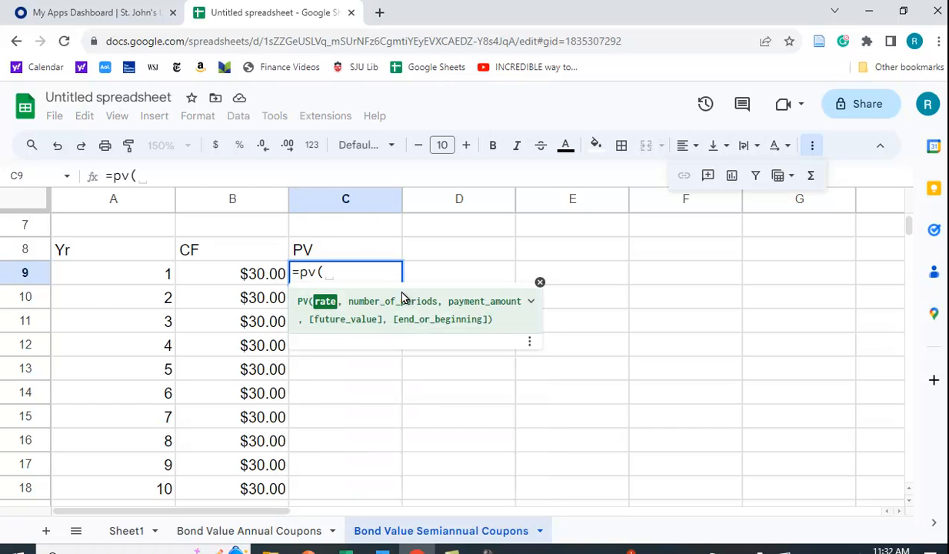
pyautogui.scroll(2, 331, 254)
pyautogui.click(256, 302)
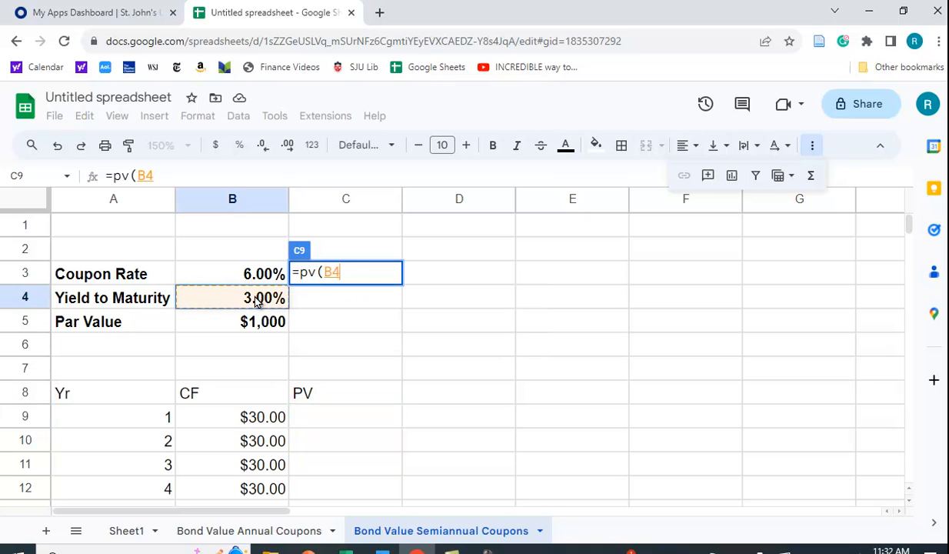
pyautogui.press('F4')
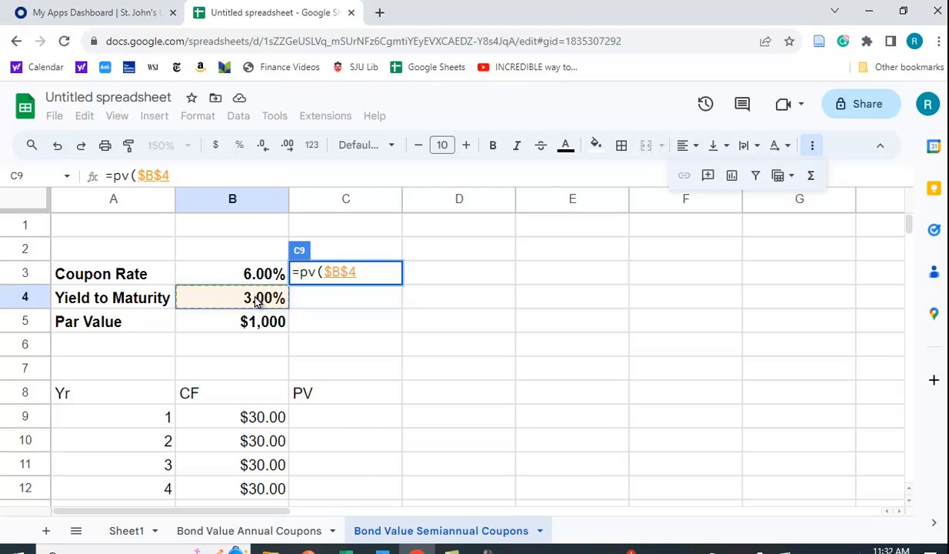
pyautogui.write('/2')
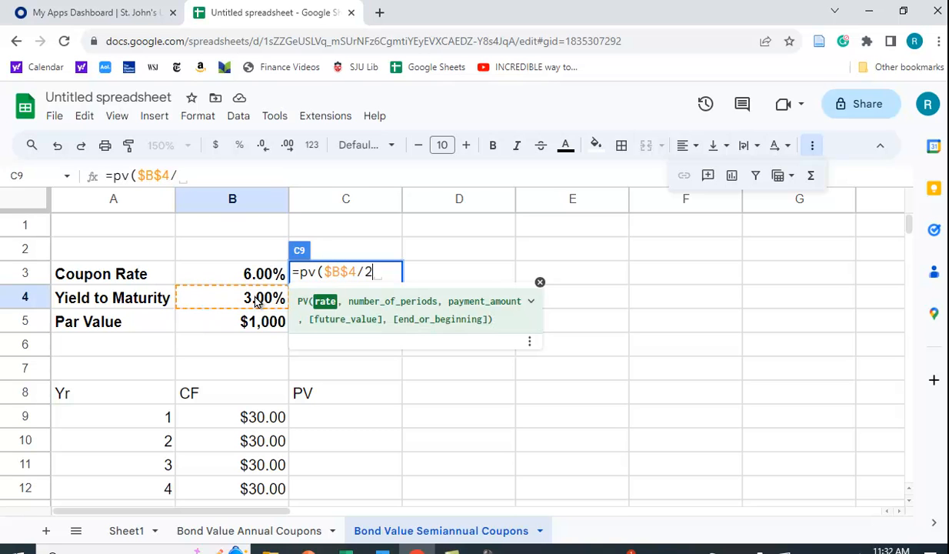
pyautogui.write(',')
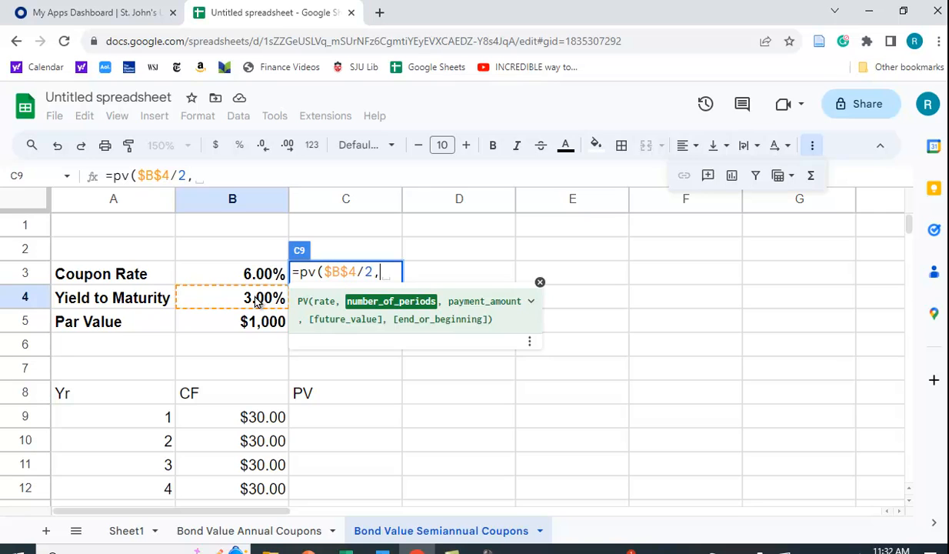
pyautogui.click(126, 415)
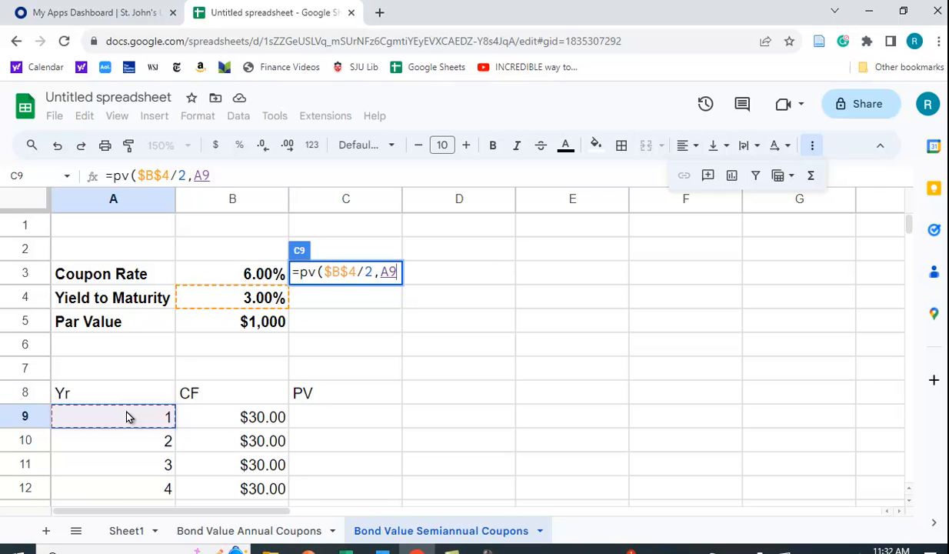
pyautogui.write(',')
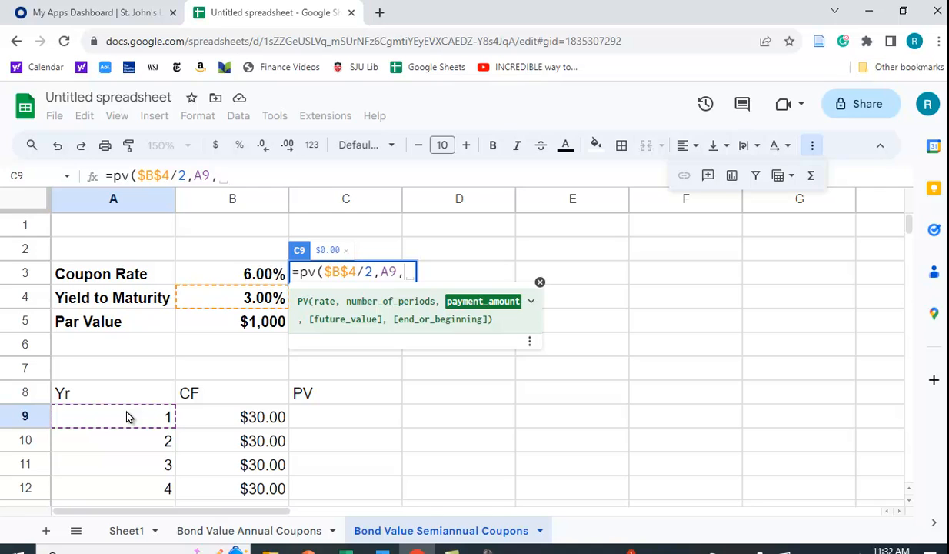
pyautogui.write('0,')
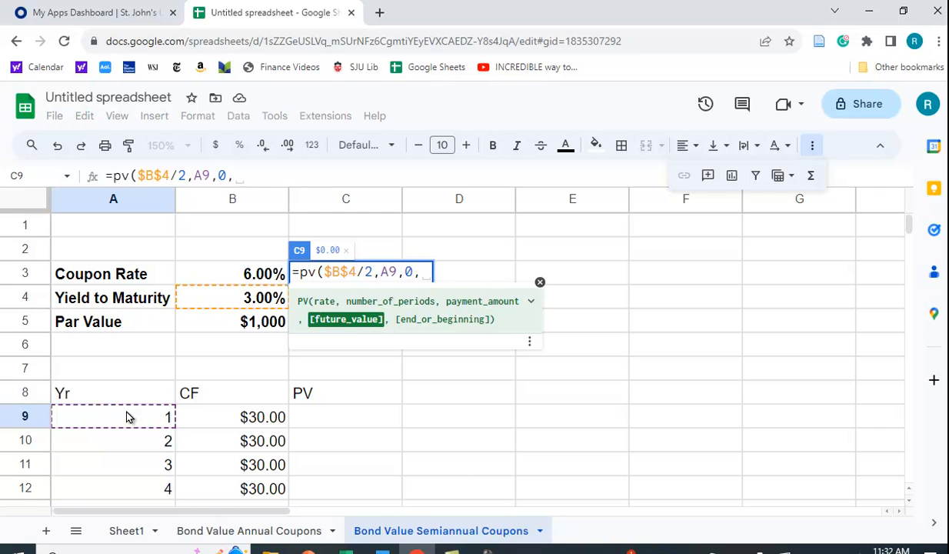
pyautogui.click(260, 420)
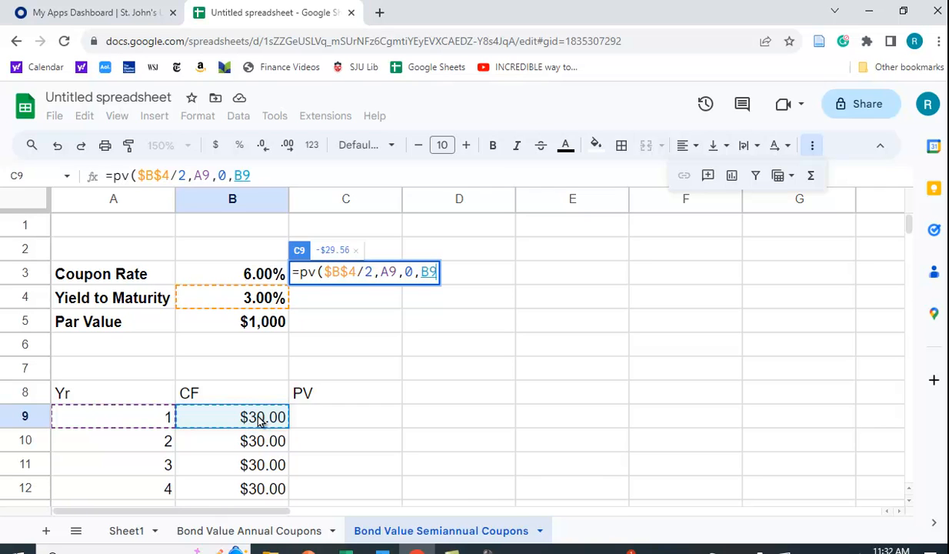
pyautogui.write(')')
pyautogui.press('Return')
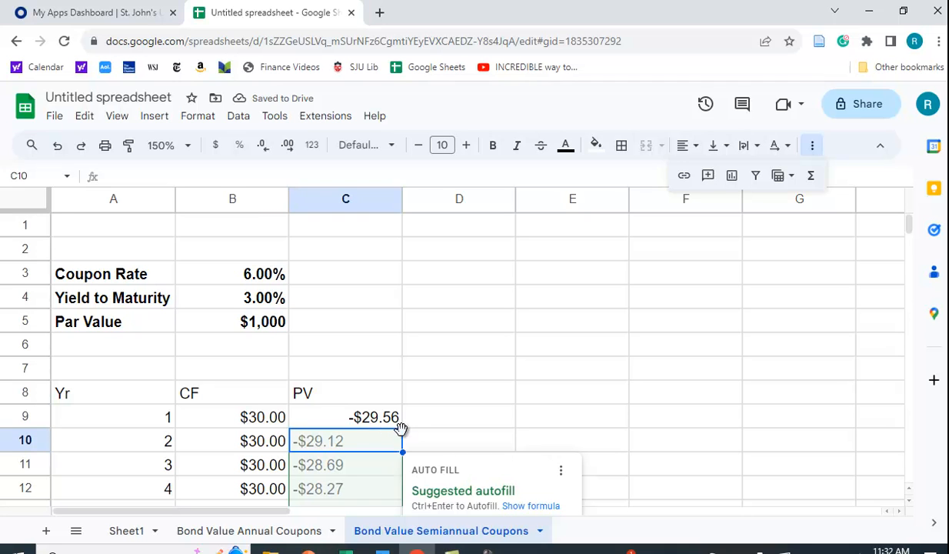
# Step: Accept the suggested autofill to extend the present value formula from C10 down to C19
pyautogui.scroll(-2, 438, 464)
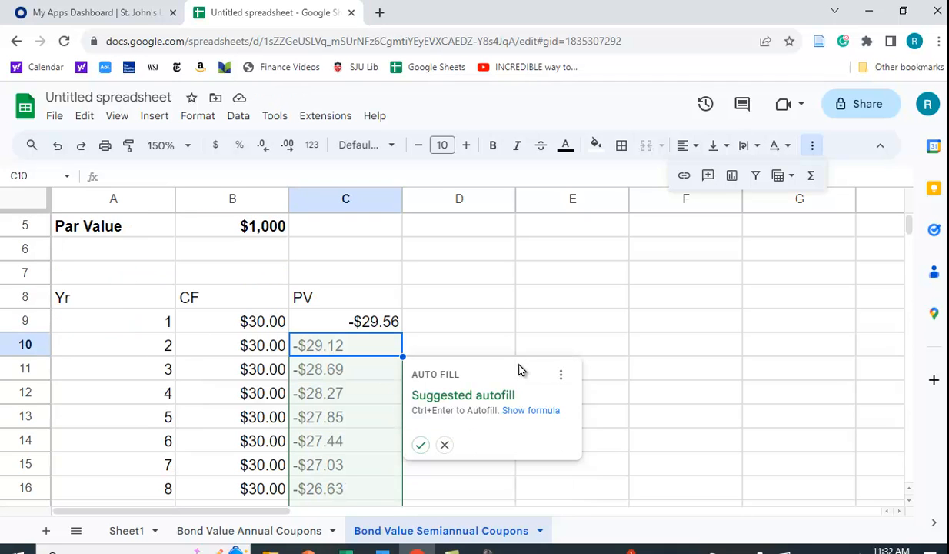
pyautogui.click(420, 446)
pyautogui.scroll(-4, 466, 449)
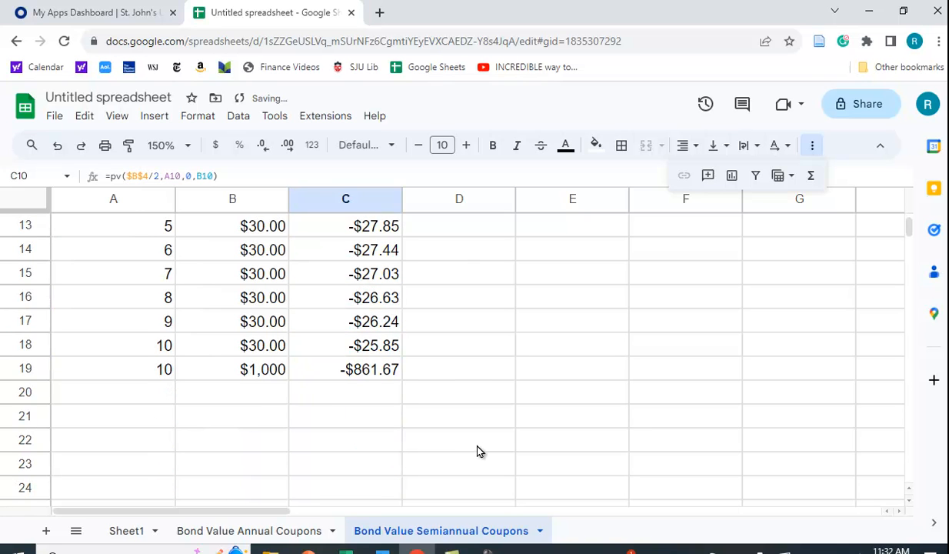
# Step: Total the present values in C20 with a SUM of C9 through C19
pyautogui.click(371, 394)
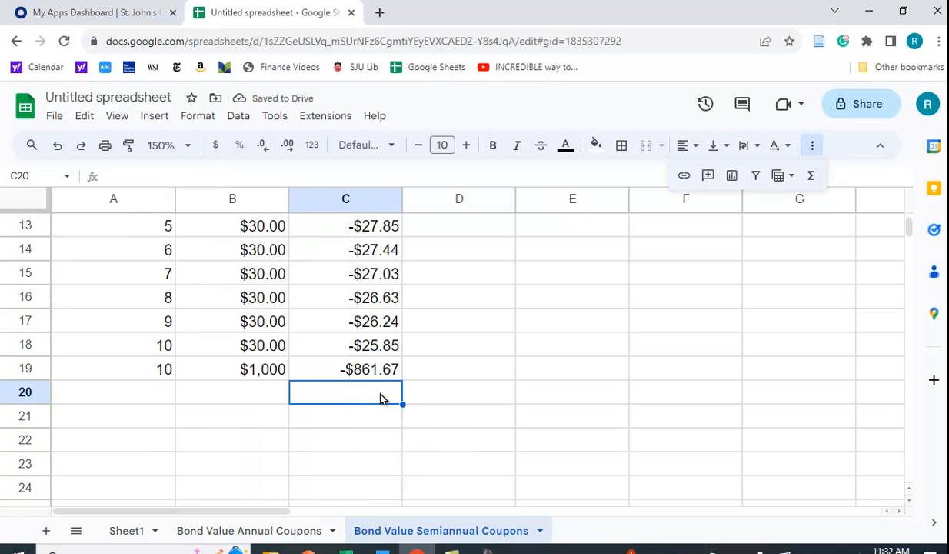
pyautogui.click(811, 182)
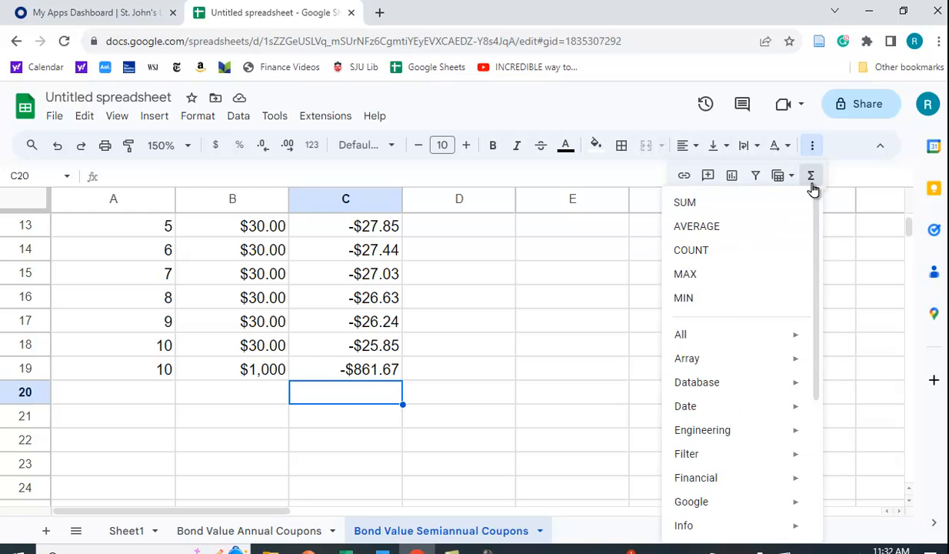
pyautogui.click(699, 205)
pyautogui.scroll(3, 462, 282)
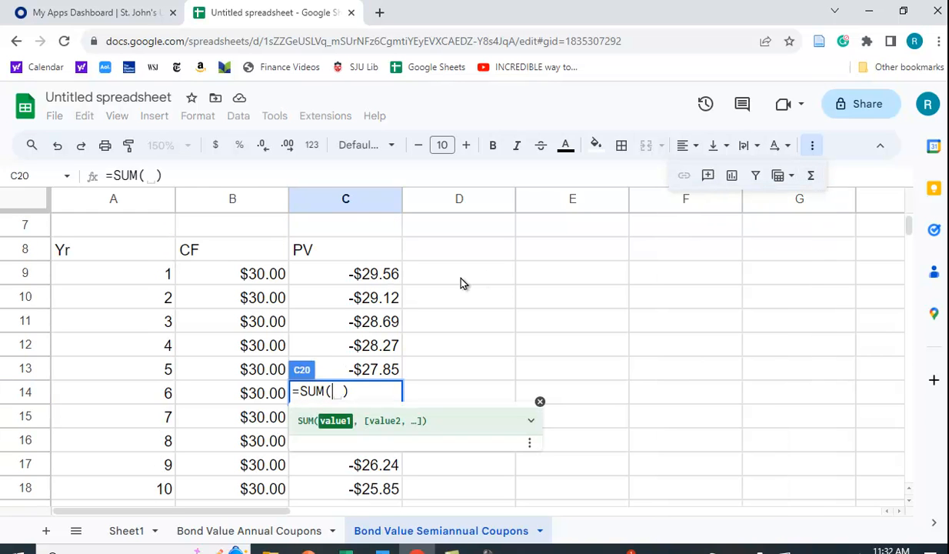
pyautogui.moveTo(381, 275); pyautogui.dragTo(377, 425)
pyautogui.press('Return')
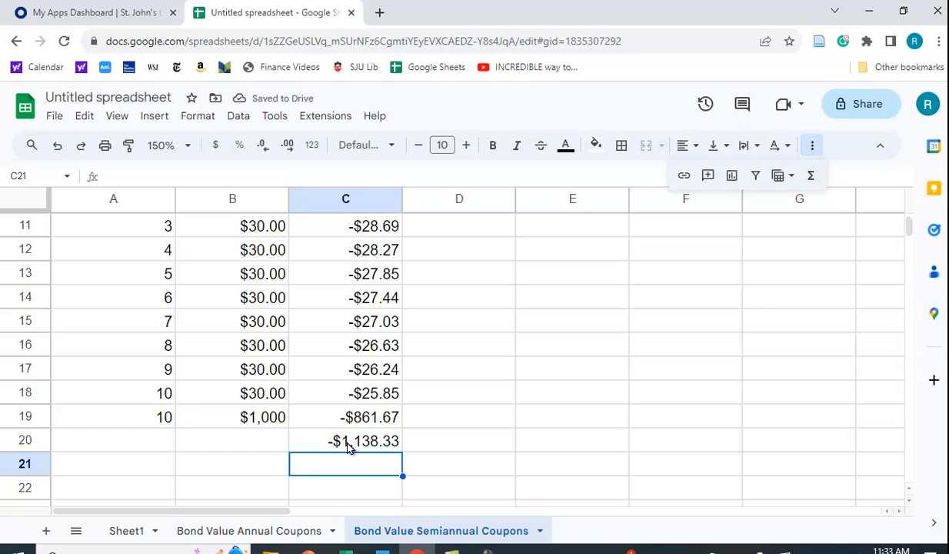
# Step: Compare the bond price on the Bond Value Annual Coupons sheet with the total on the Bond Value Semiannual Coupons sheet
pyautogui.click(235, 530)
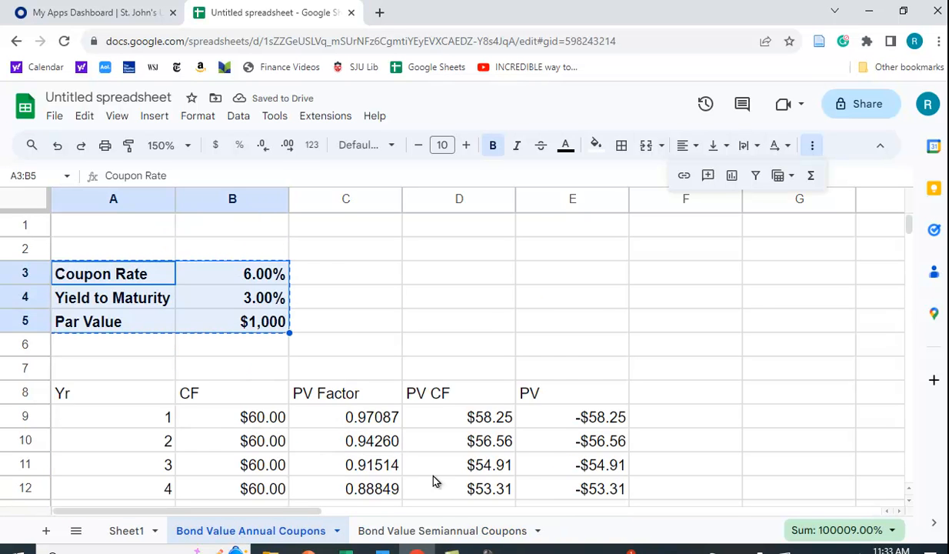
pyautogui.scroll(-2, 434, 478)
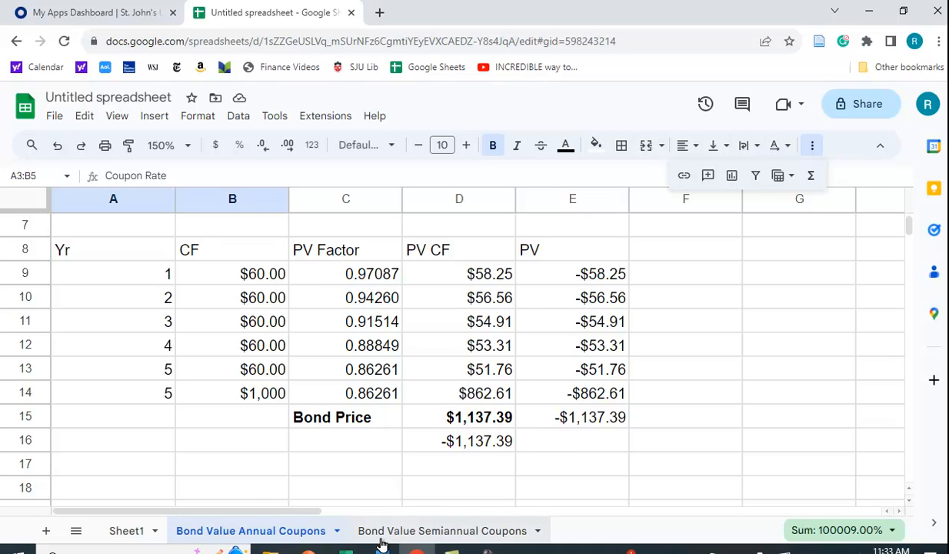
pyautogui.click(438, 537)
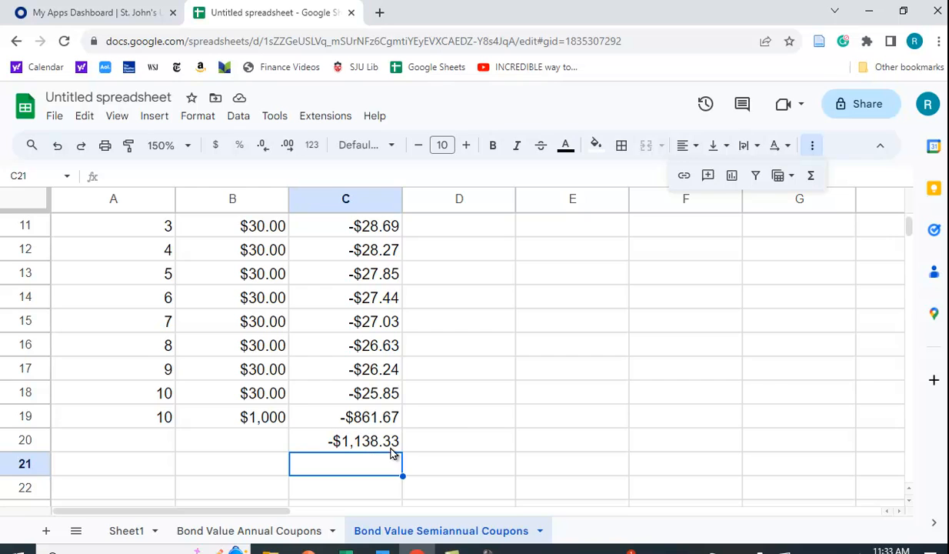
pyautogui.scroll(2, 419, 391)
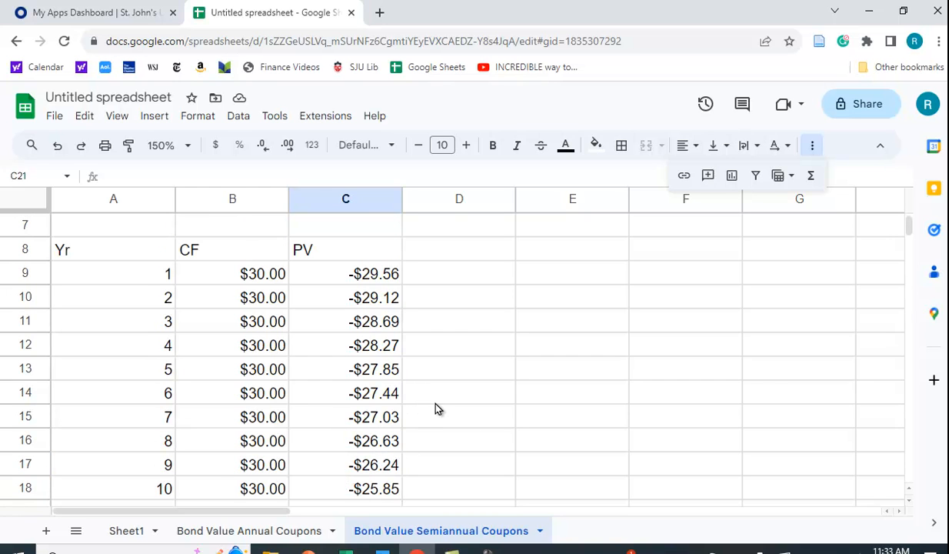
pyautogui.scroll(-2, 485, 439)
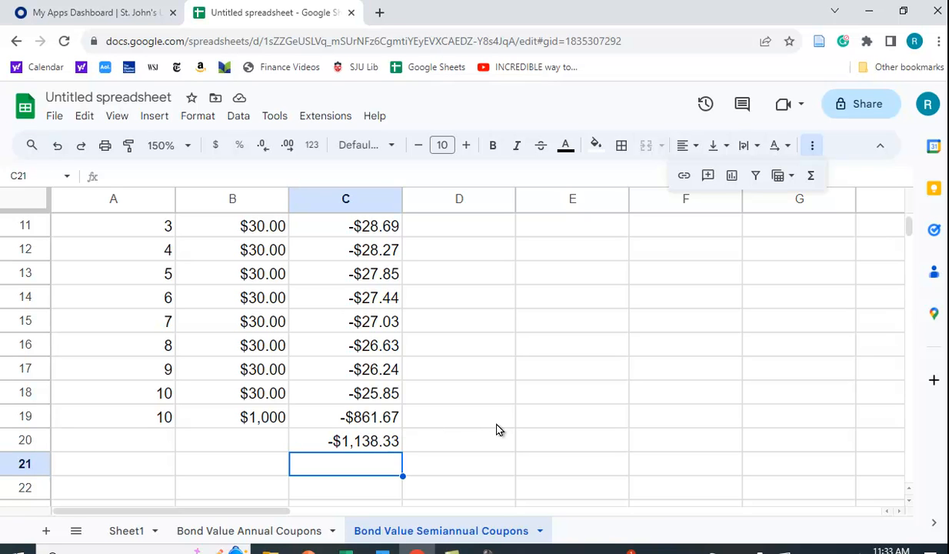
# Step: Calculate the semiannual bond price in C21 with the single formula =pv(B4/2,A19,B18,B19)
pyautogui.write('=pv(')
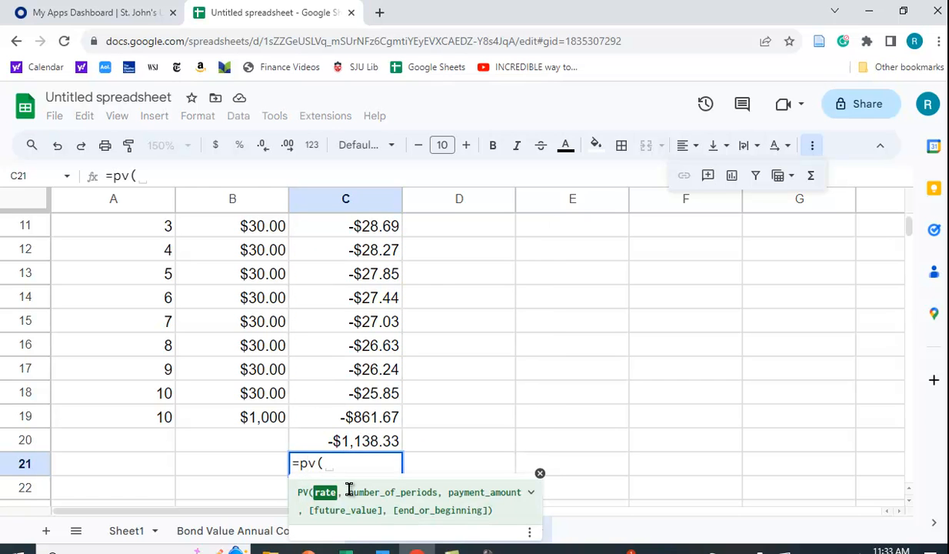
pyautogui.scroll(4, 356, 332)
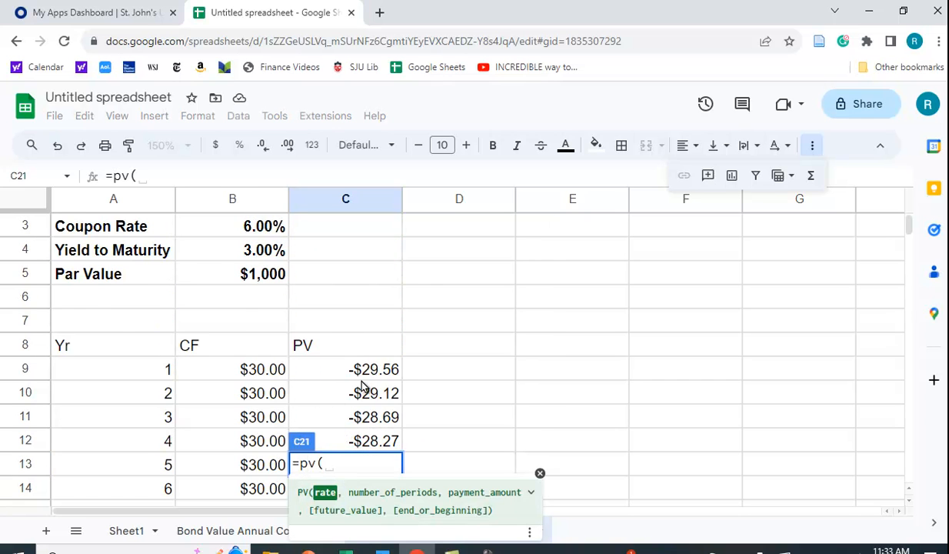
pyautogui.click(243, 300)
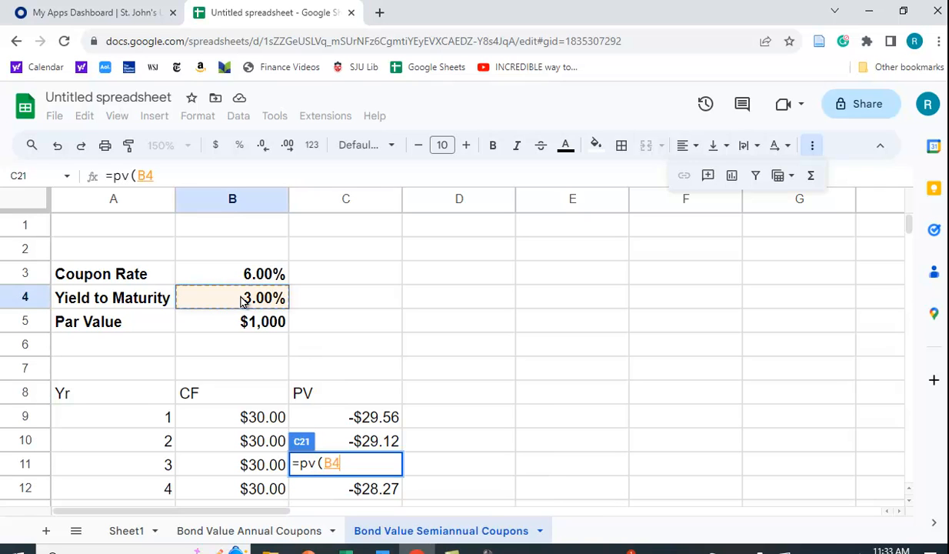
pyautogui.write('/')
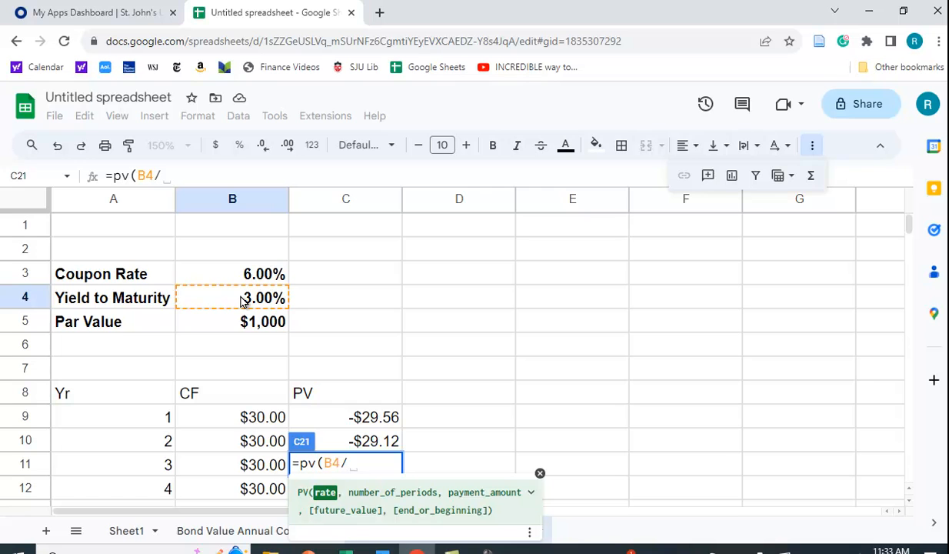
pyautogui.write('2')
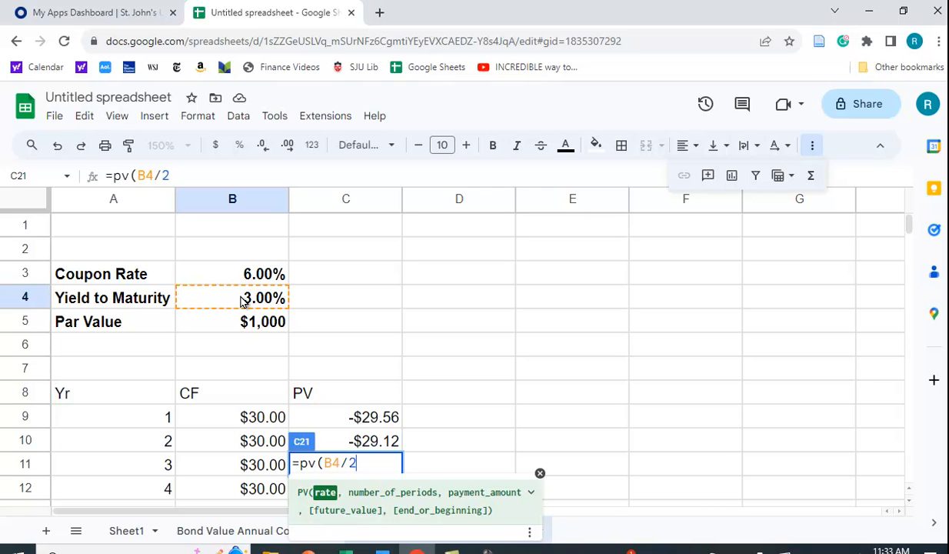
pyautogui.write(',')
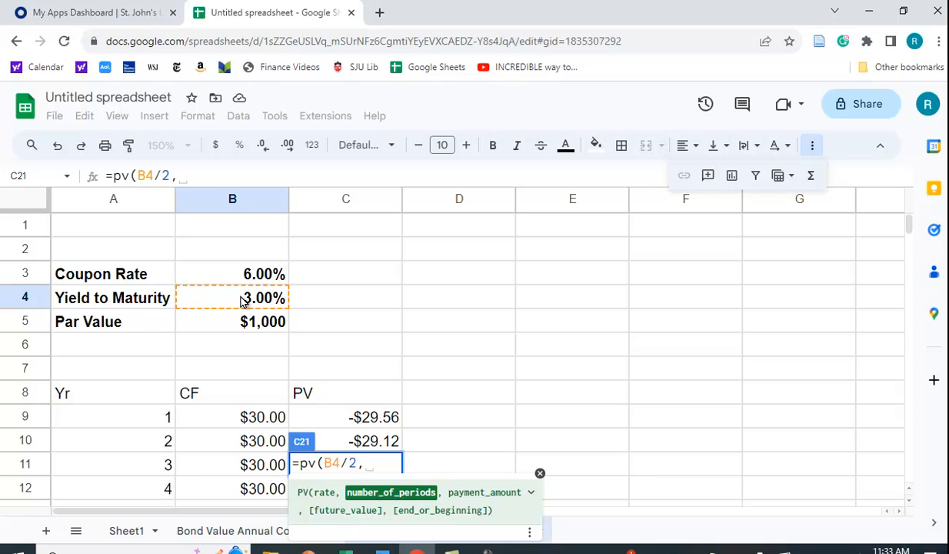
pyautogui.scroll(-4, 226, 338)
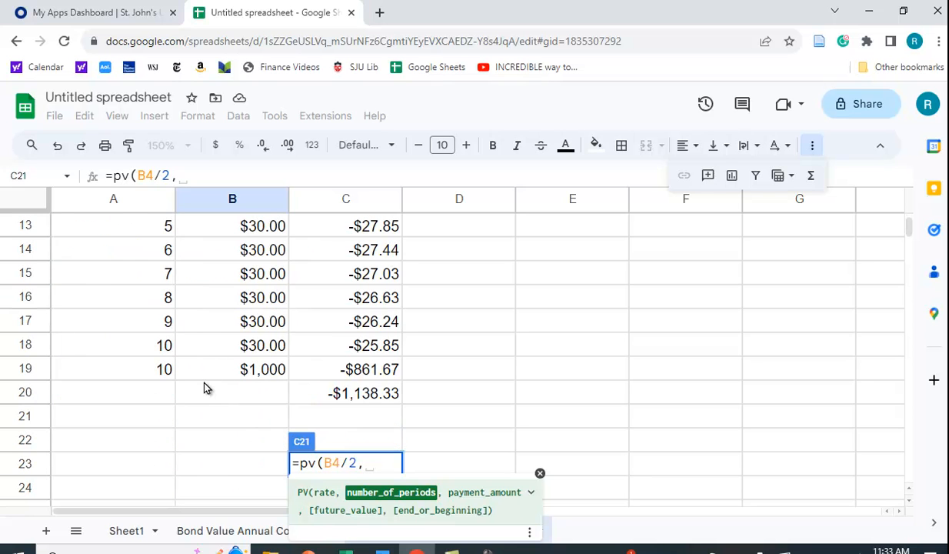
pyautogui.click(168, 371)
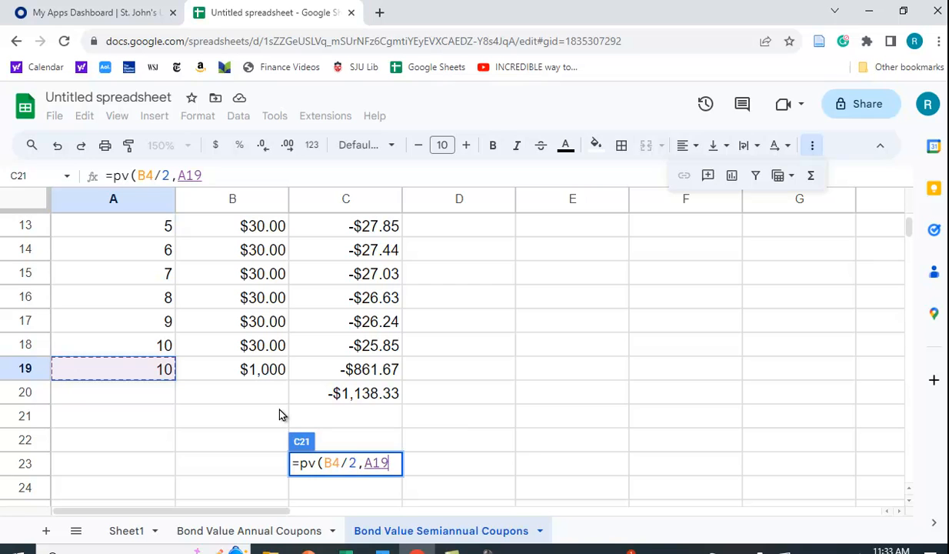
pyautogui.write(',')
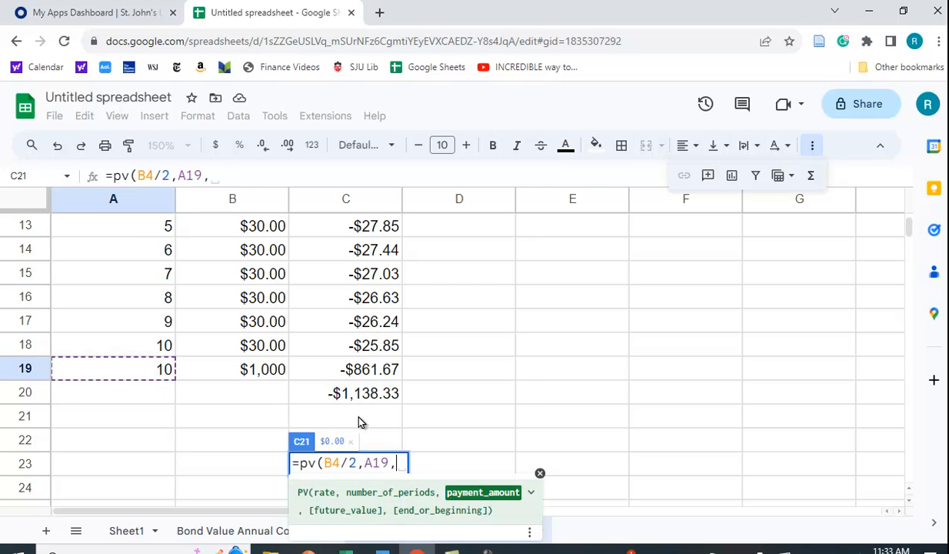
pyautogui.click(269, 349)
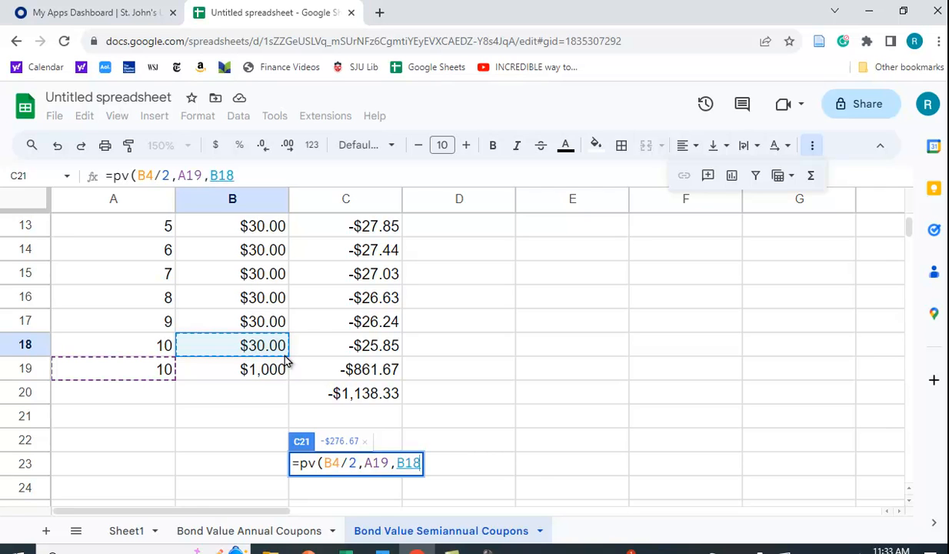
pyautogui.write(',')
pyautogui.click(266, 374)
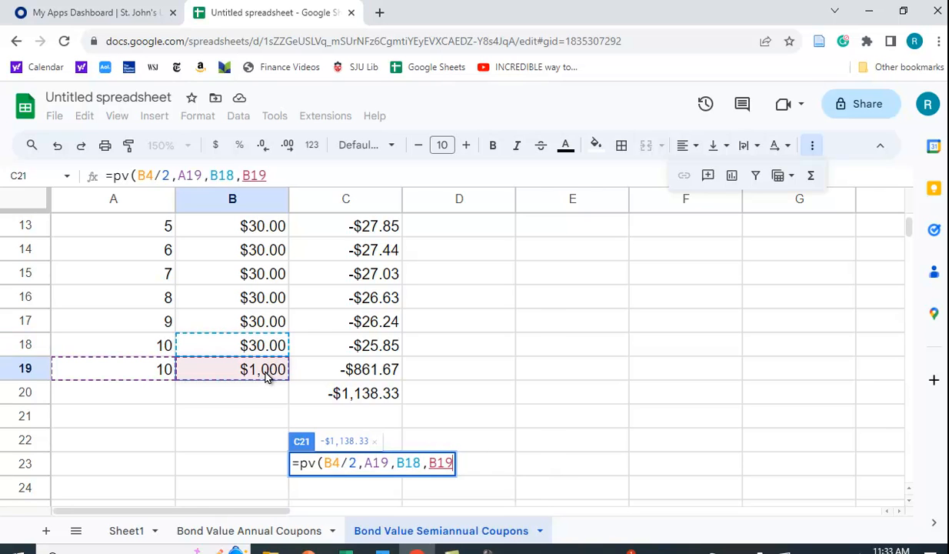
pyautogui.write(')')
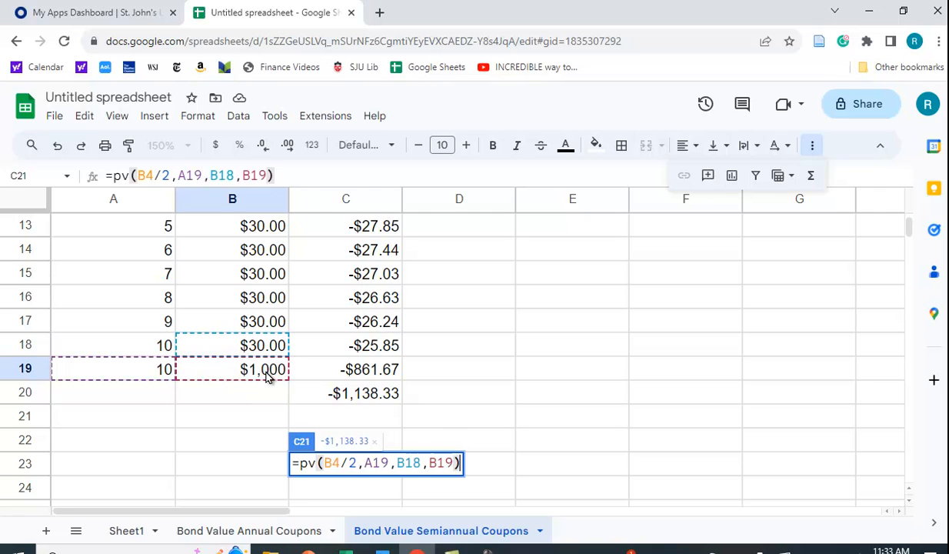
pyautogui.press('Return')
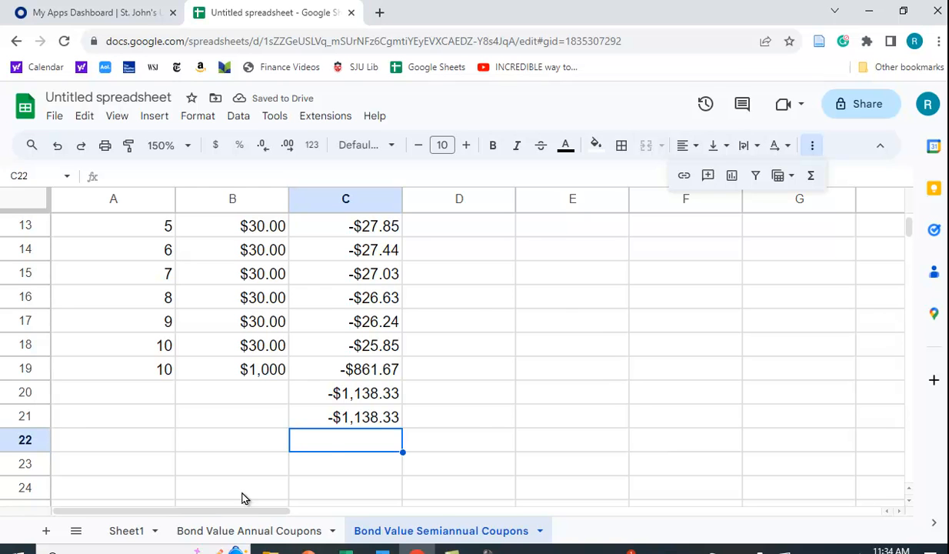
# Step: Glance at the Bond Value Annual Coupons sheet, and rename the Yr header in A8 of the semiannual sheet to Periods
pyautogui.click(229, 530)
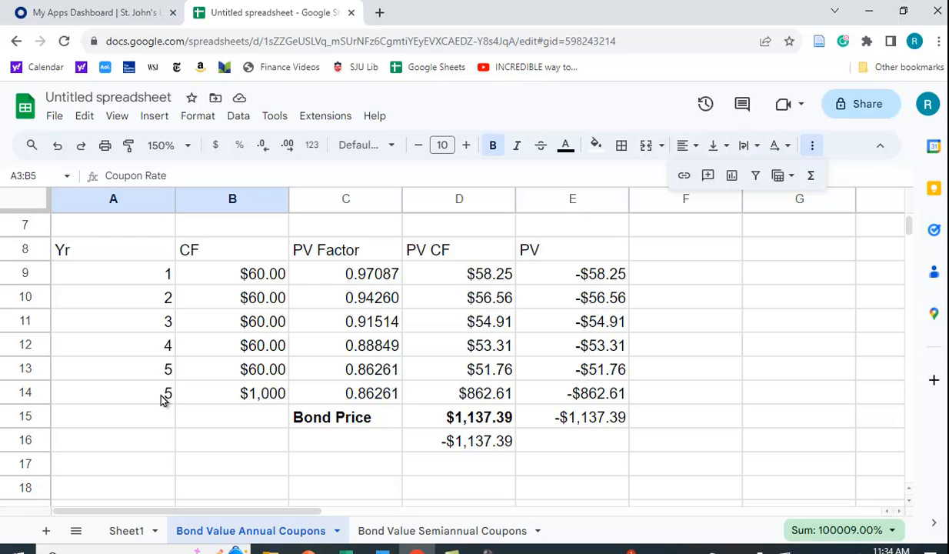
pyautogui.click(415, 532)
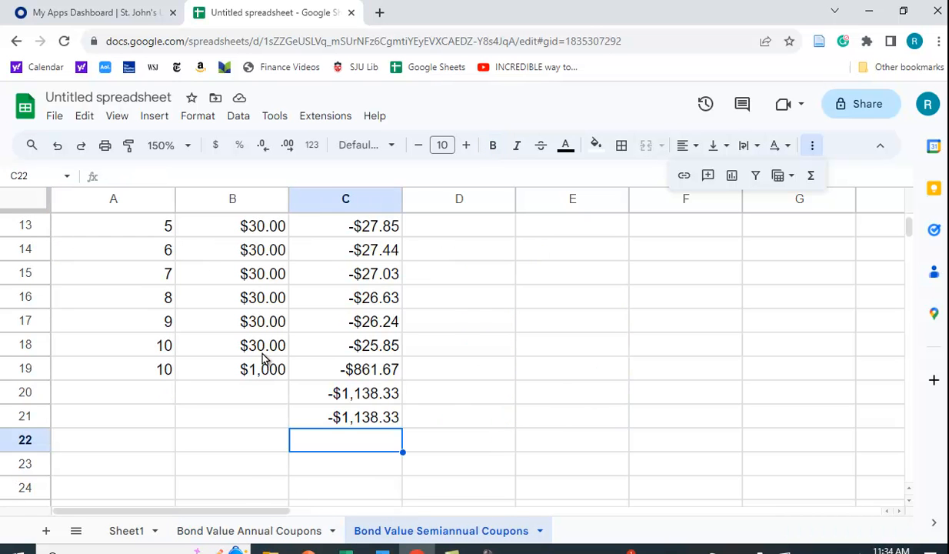
pyautogui.scroll(2, 221, 392)
pyautogui.scroll(2, 221, 392)
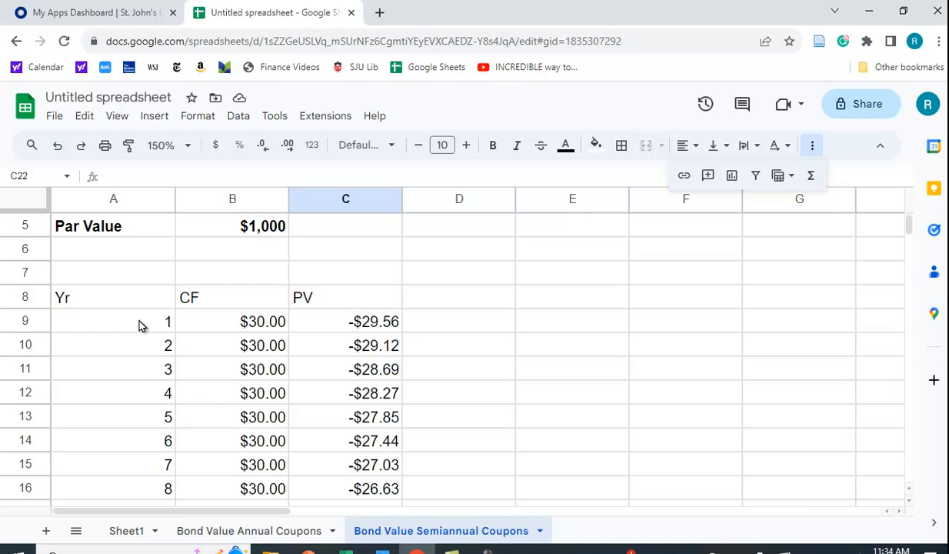
pyautogui.click(97, 307)
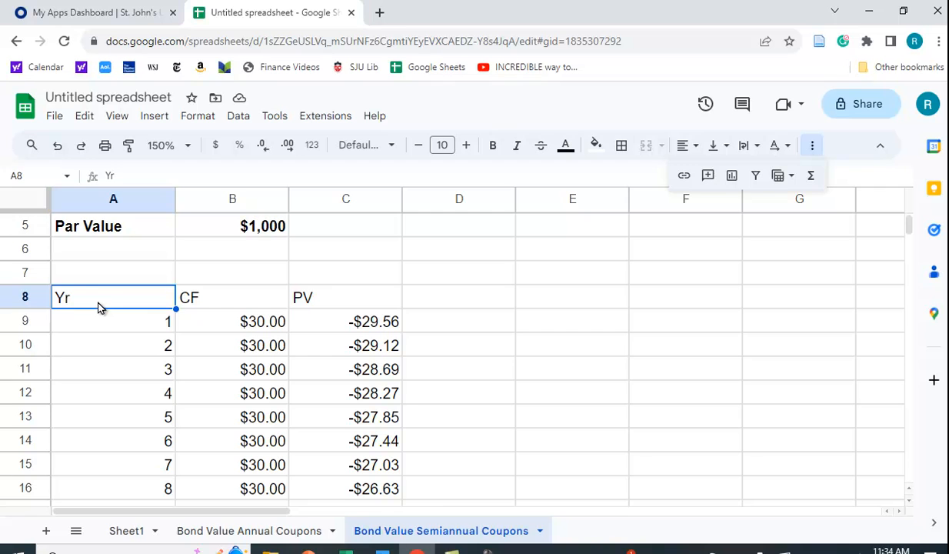
pyautogui.write('Periods')
pyautogui.press('Return')
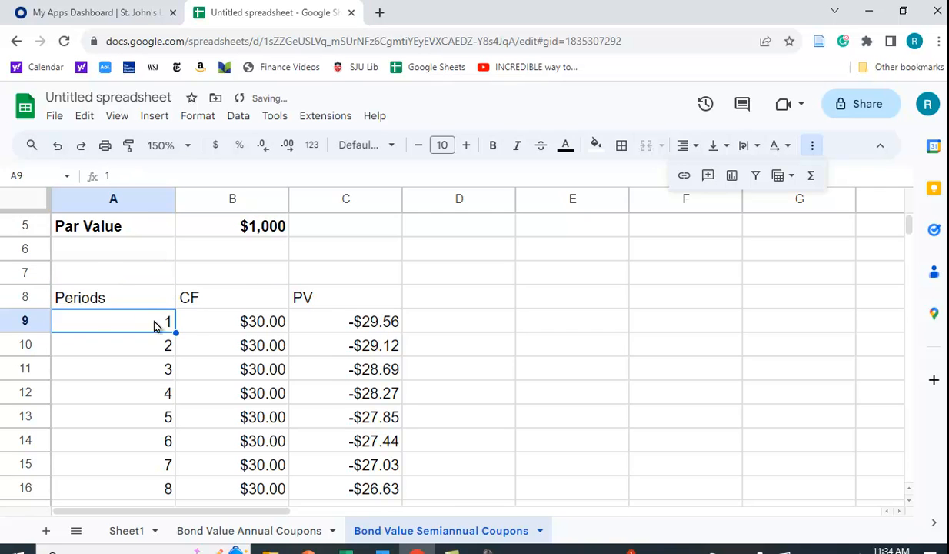
# Step: Set the yield to maturity in B4 to 6% and check the recalculated present values and bond price in column C
pyautogui.scroll(2, 173, 354)
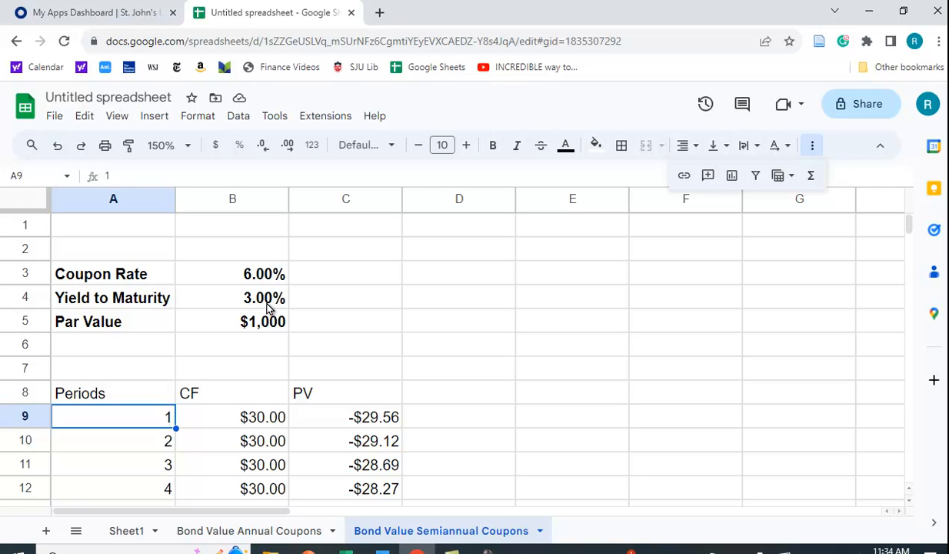
pyautogui.scroll(-4, 419, 363)
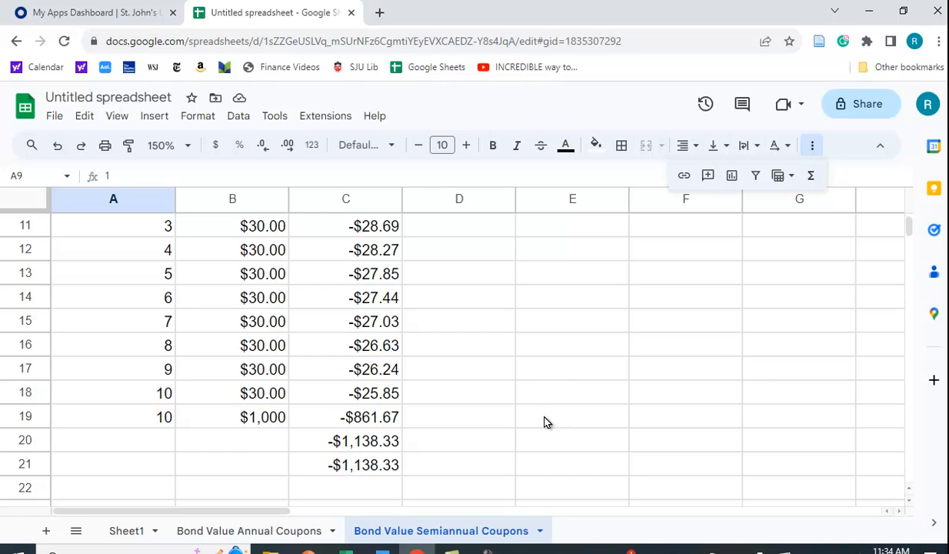
pyautogui.scroll(3, 544, 431)
pyautogui.scroll(-1, 542, 435)
pyautogui.scroll(-1, 541, 435)
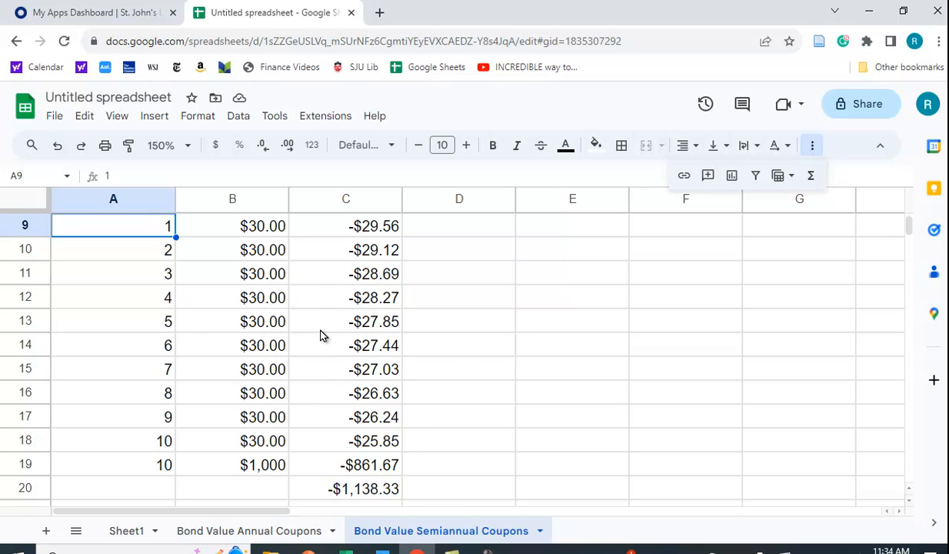
pyautogui.scroll(4, 322, 334)
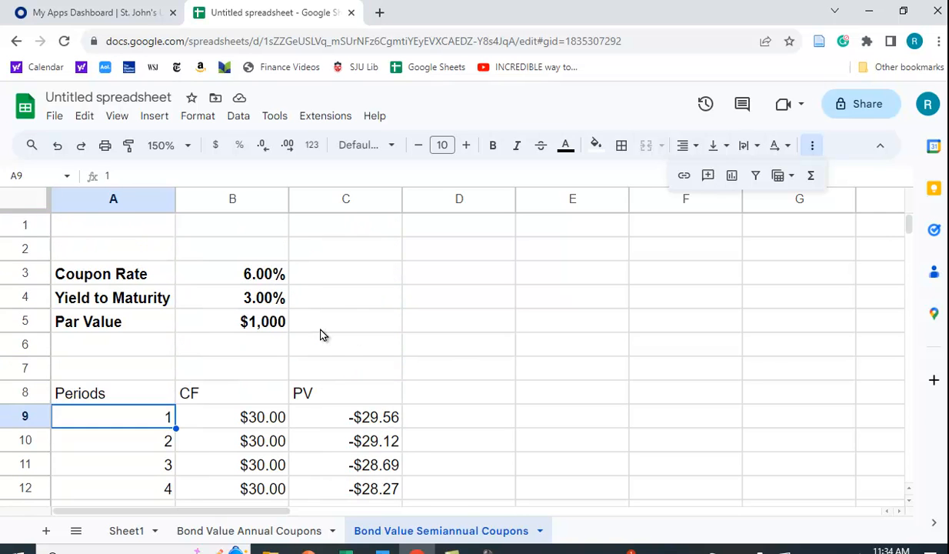
pyautogui.click(267, 299)
pyautogui.write('6%')
pyautogui.press('Return')
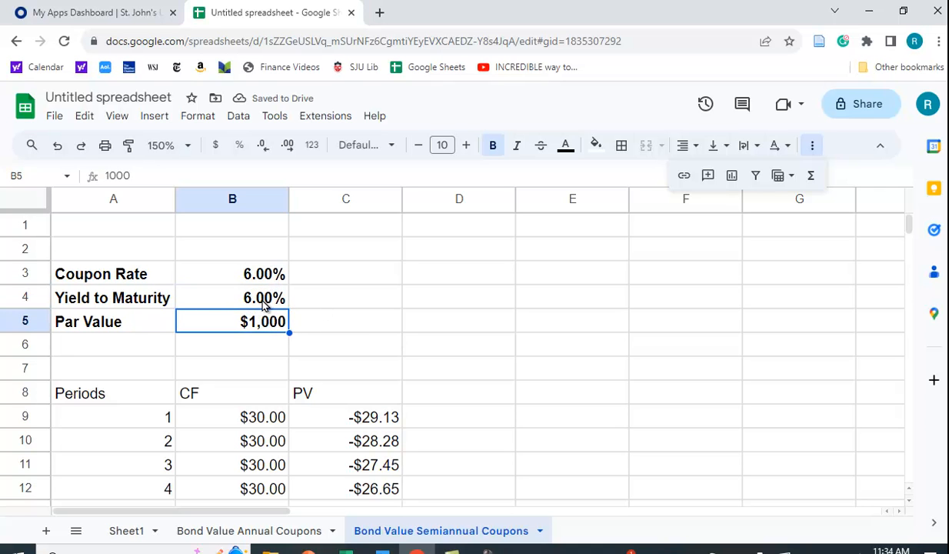
pyautogui.scroll(-4, 262, 277)
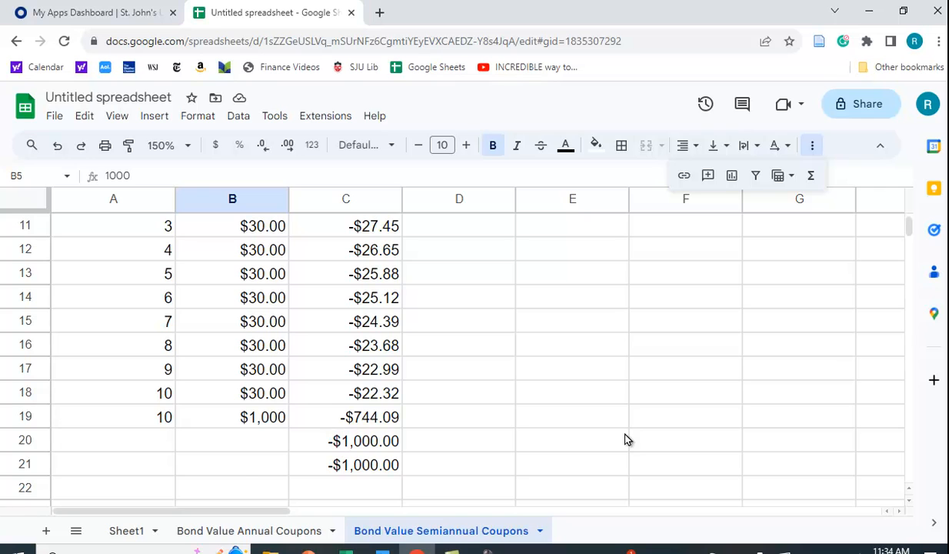
pyautogui.scroll(1, 626, 439)
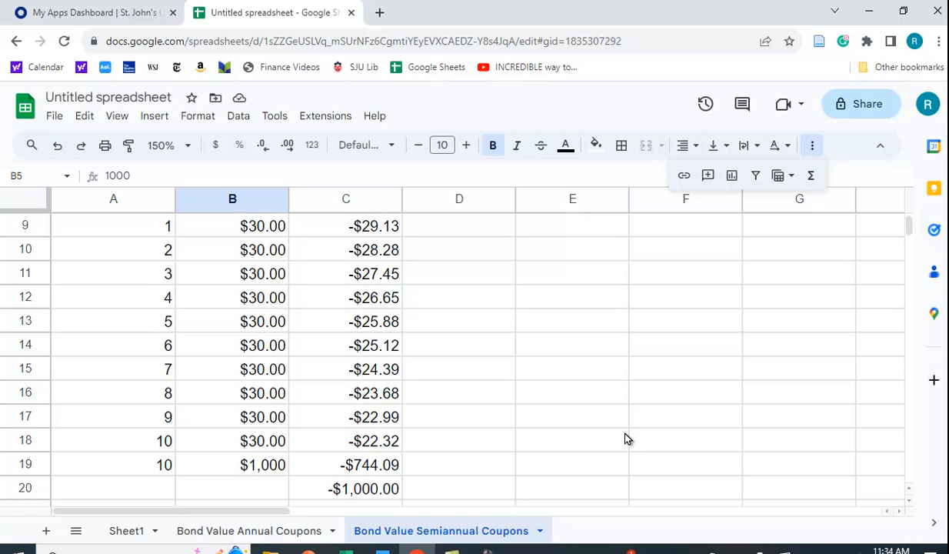